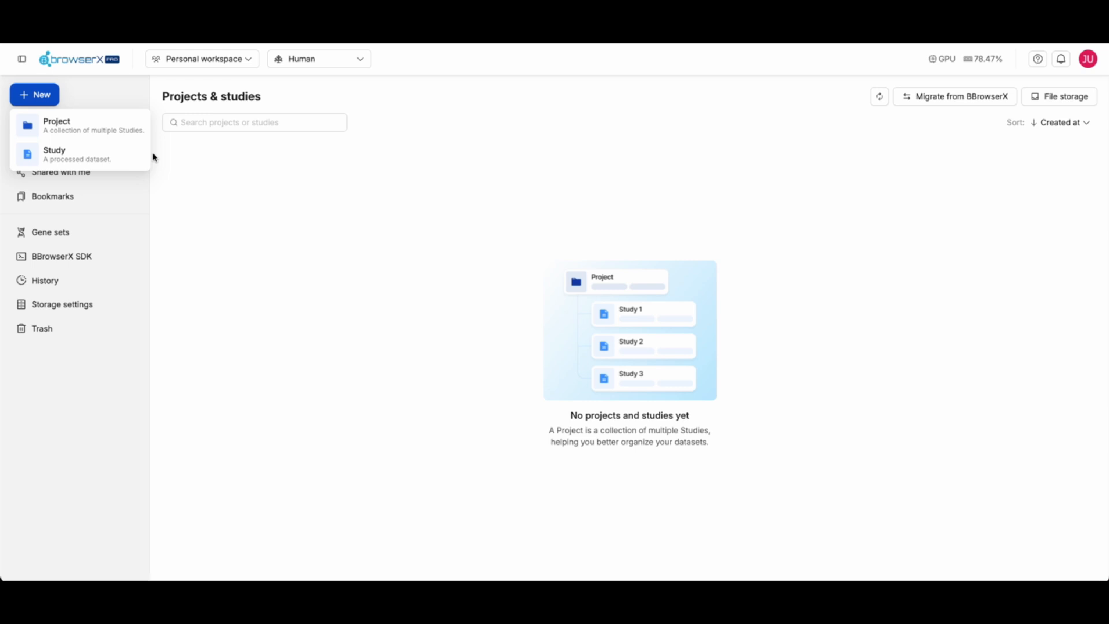
Step: Look through the public studies, the studies shared with the account and the bookmarks
left_click(203, 177)
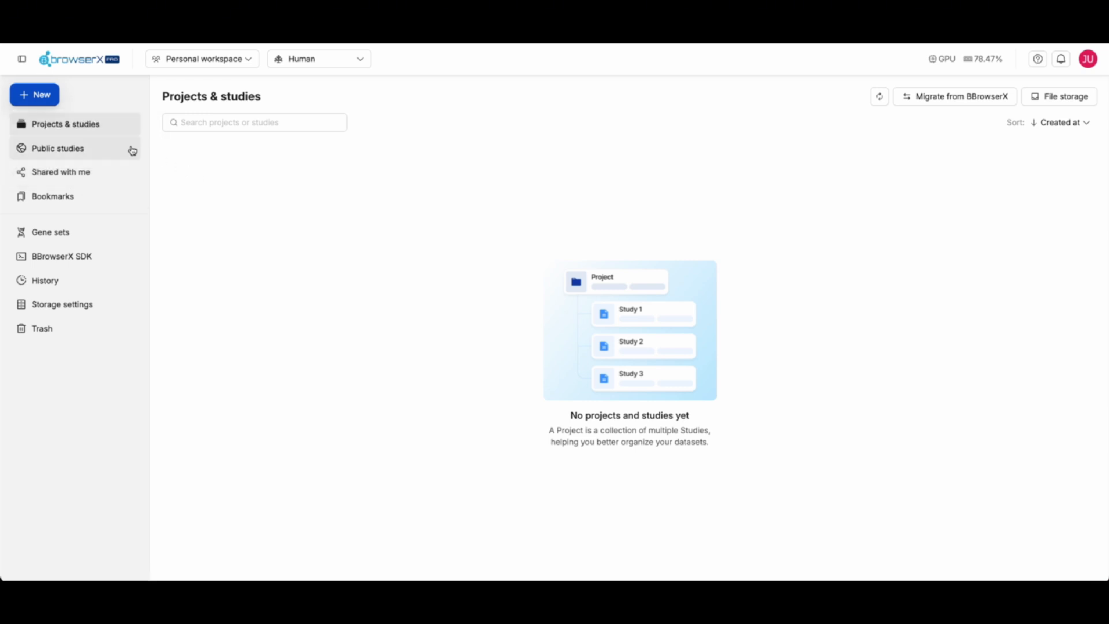
left_click(110, 148)
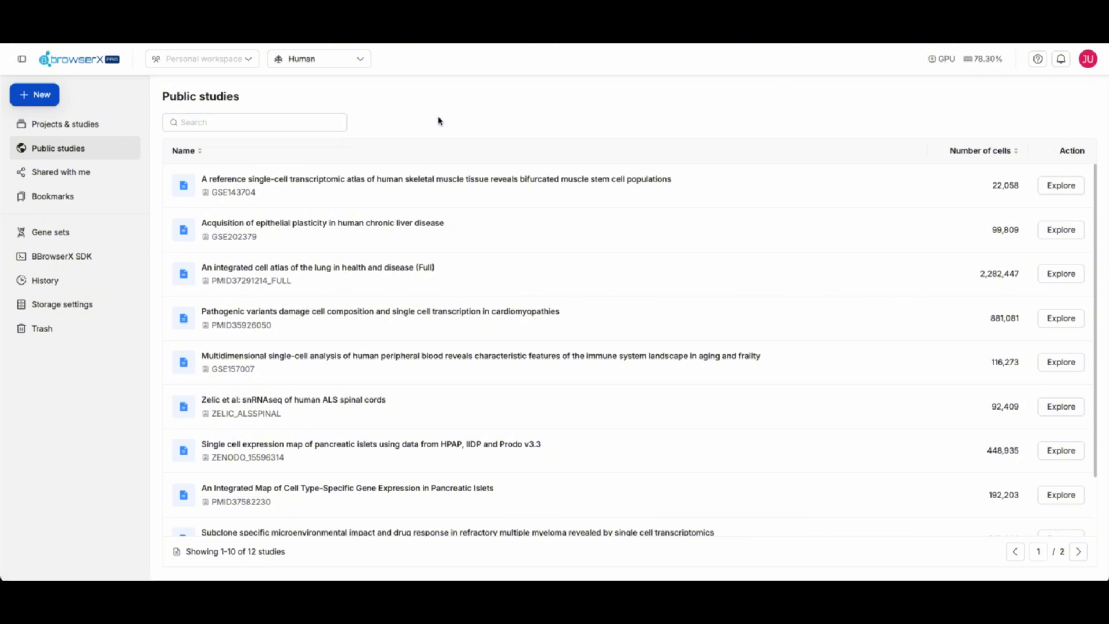
left_click(103, 176)
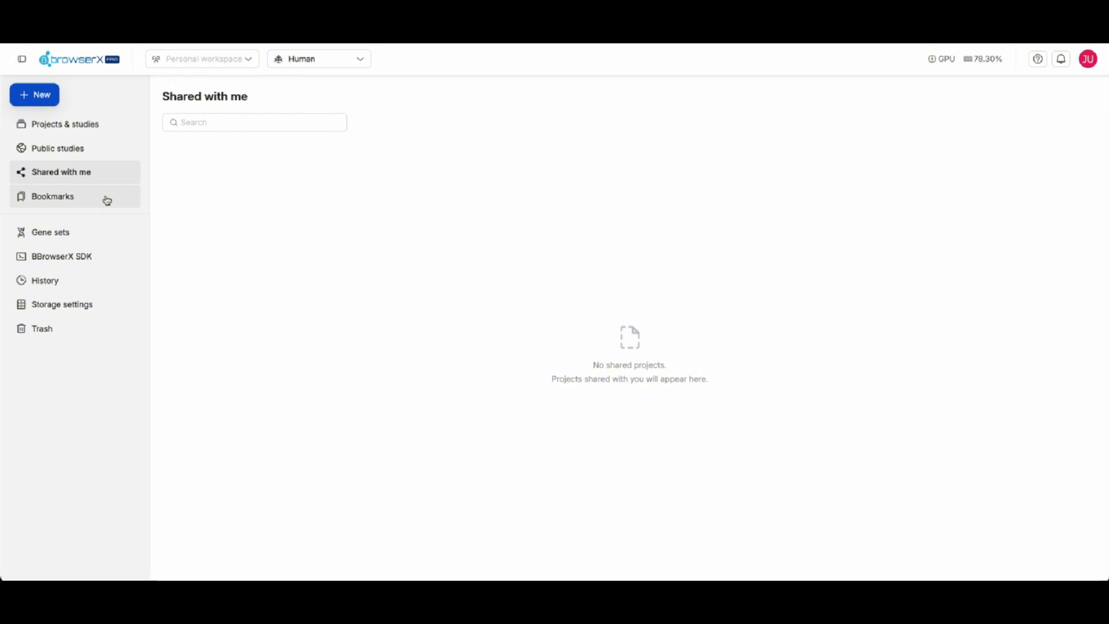
left_click(107, 200)
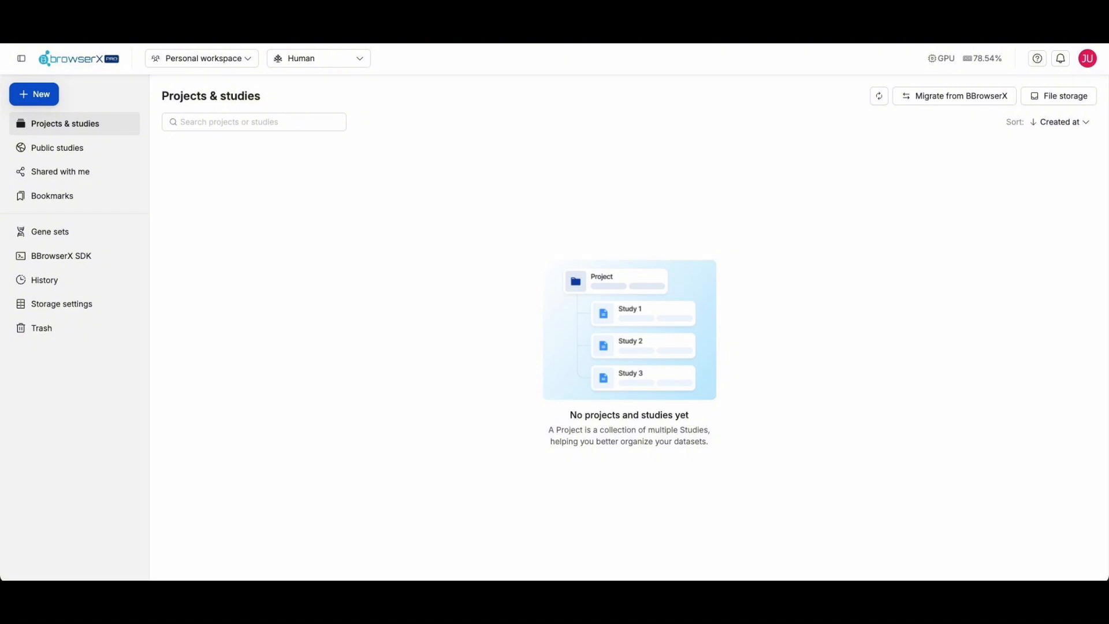
Step: Migrate the 10k mouse spleen study from BBrowserX and switch the species to Mouse to list its project
left_click(934, 99)
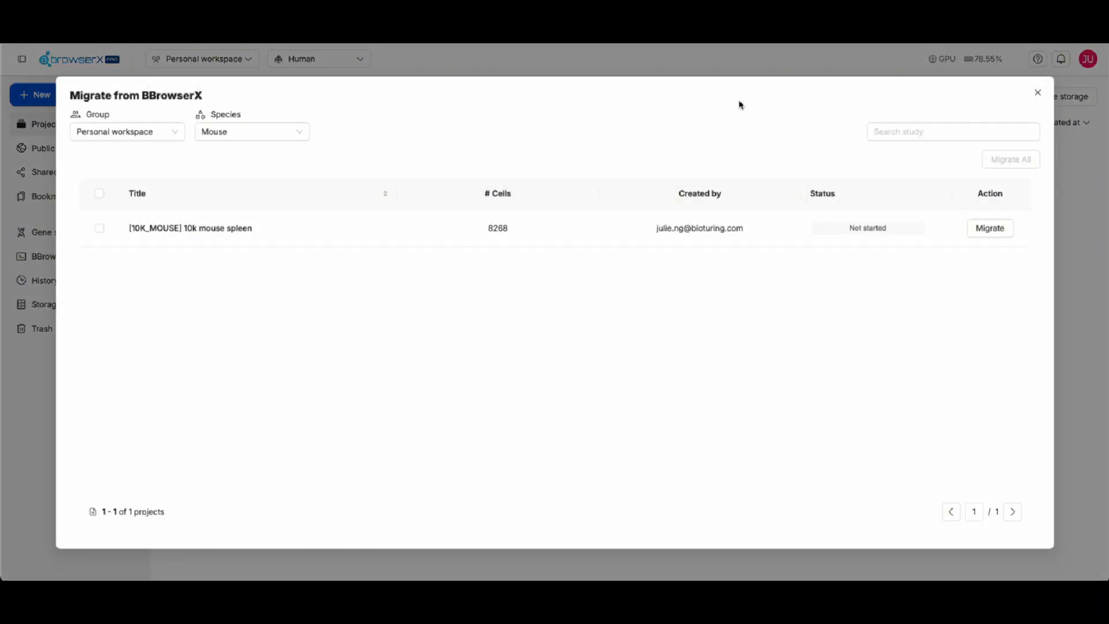
left_click(260, 138)
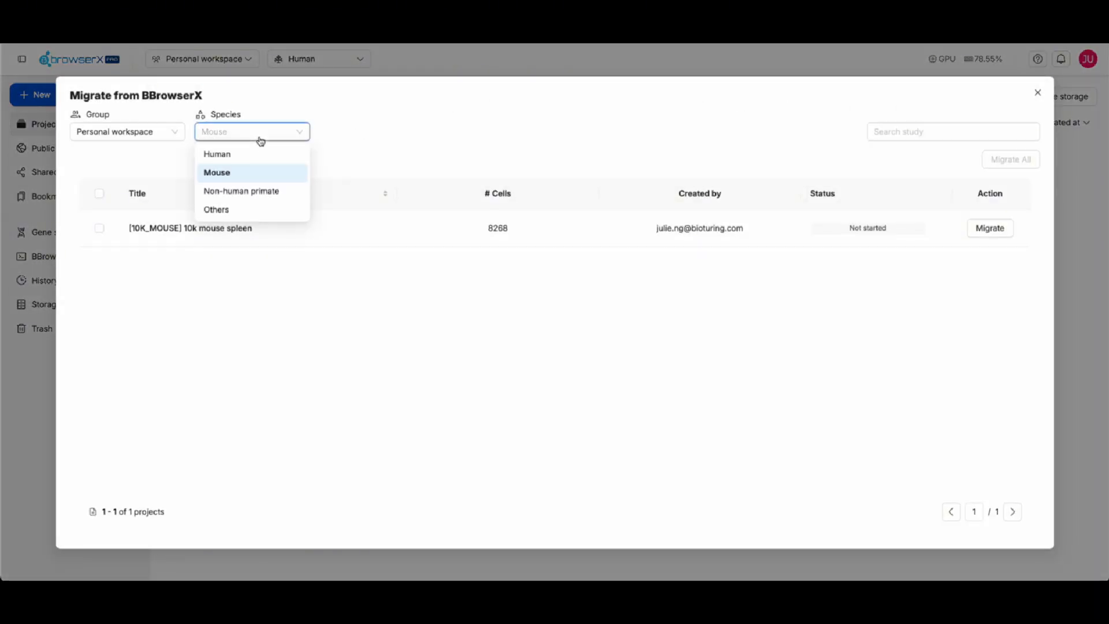
left_click(360, 162)
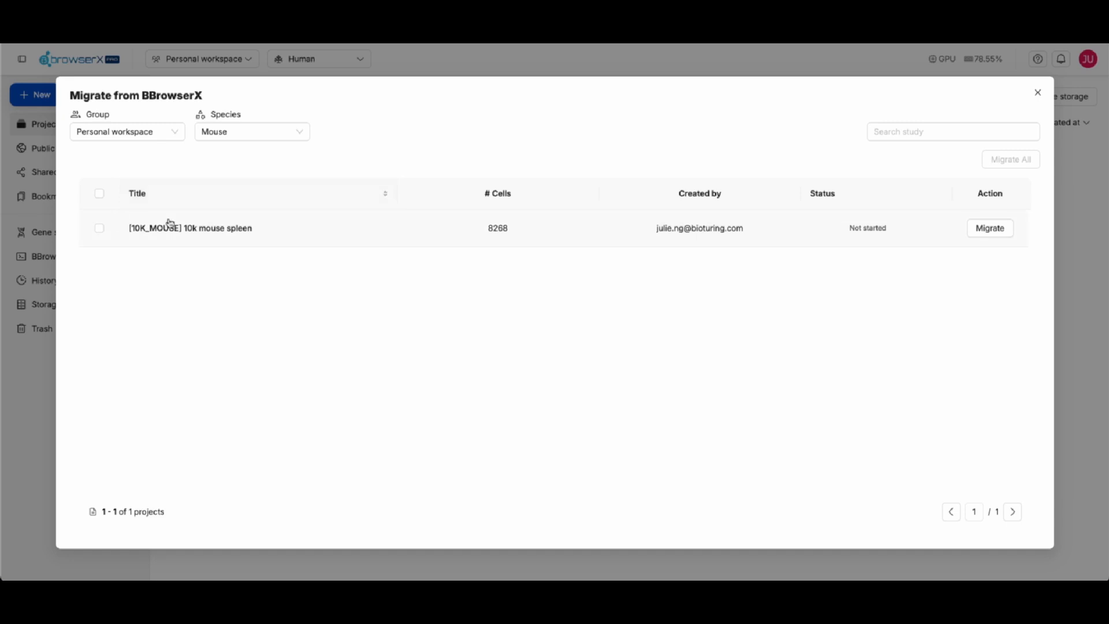
left_click(987, 234)
left_click(1037, 93)
left_click(354, 60)
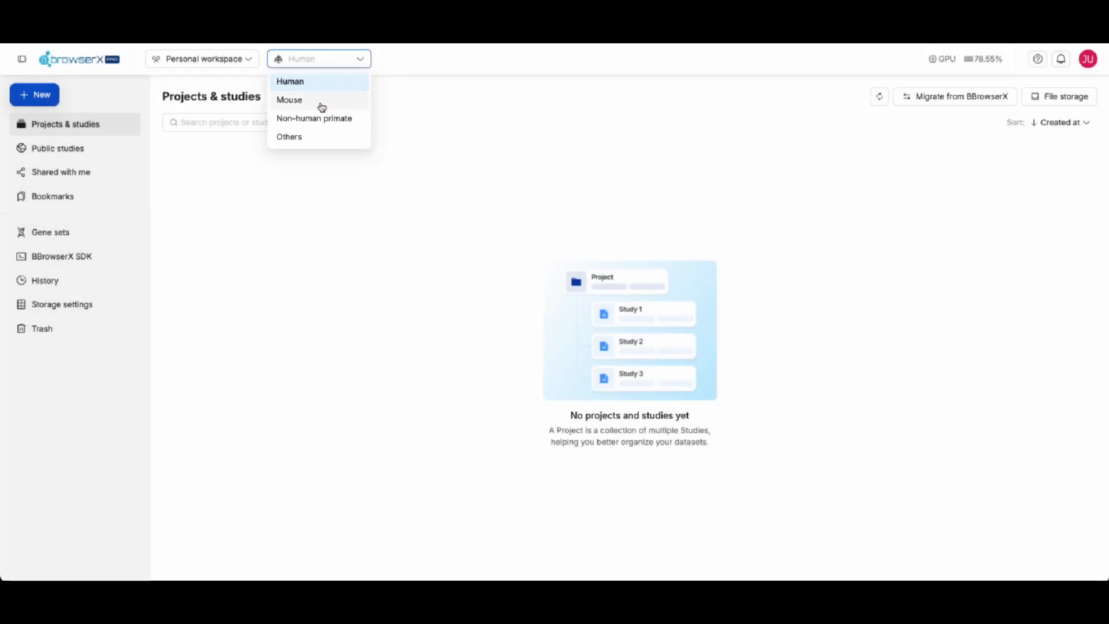
left_click(321, 102)
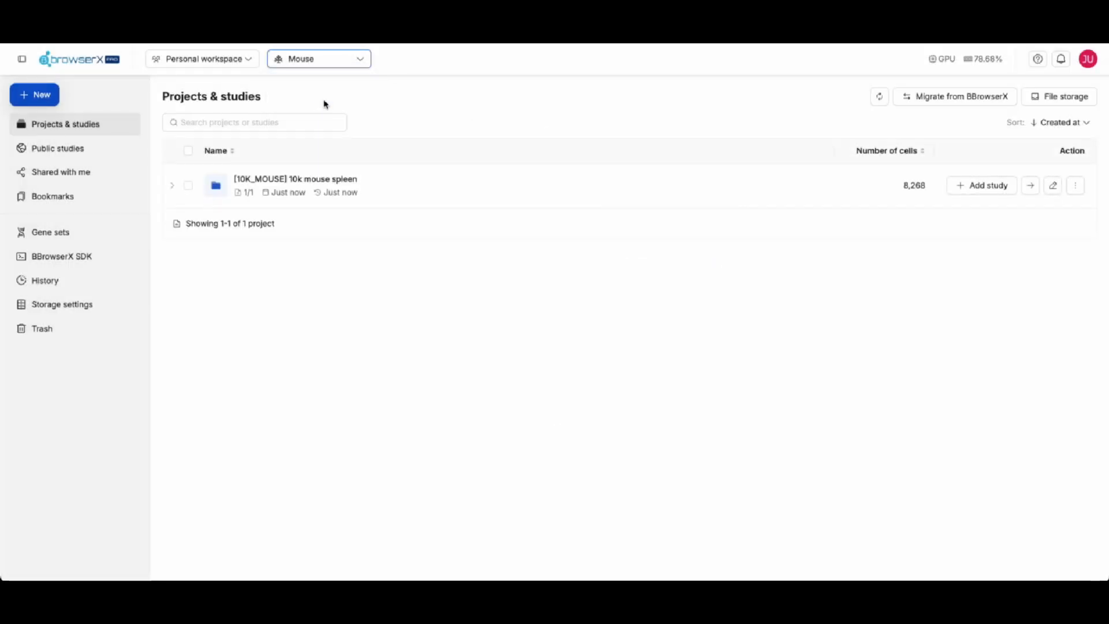
Step: Examine the file storage locations and the upload choices for files and folders
left_click(1065, 97)
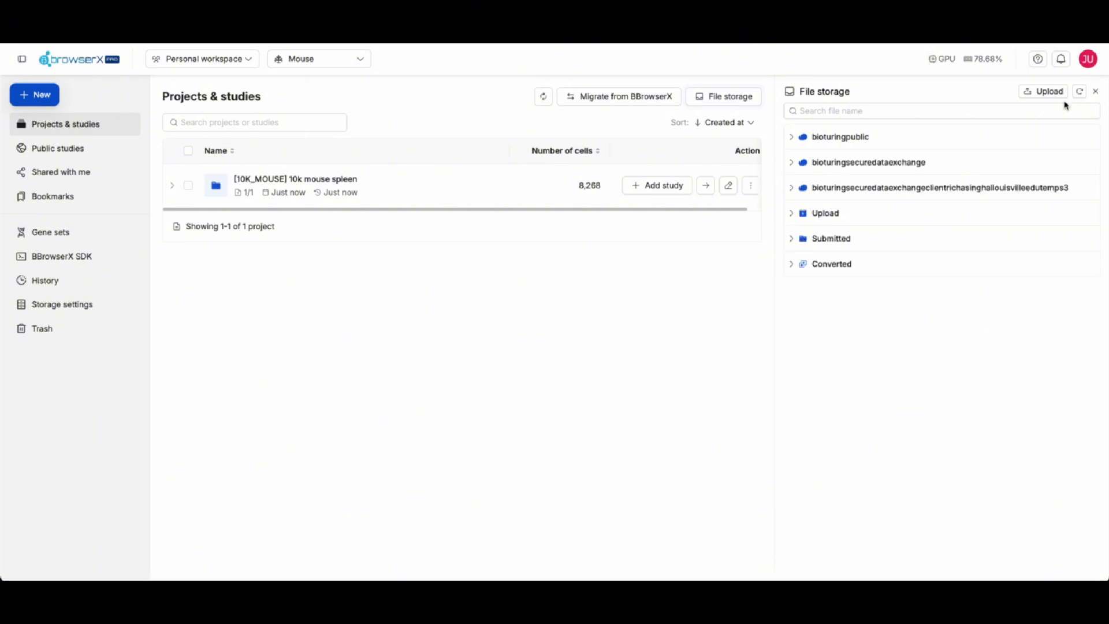
left_click(1056, 97)
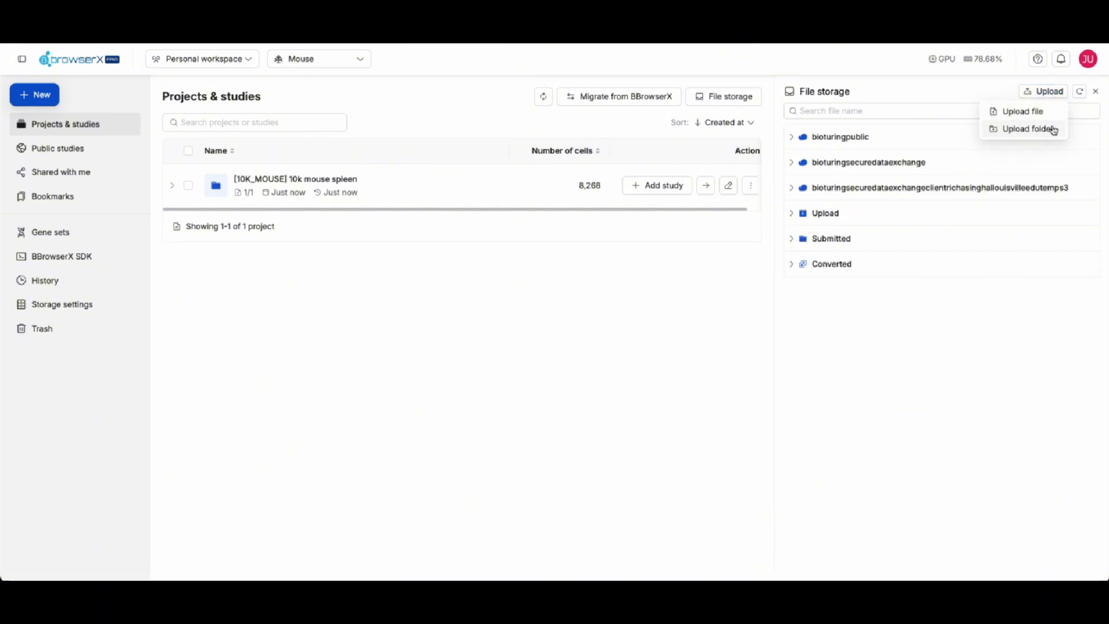
left_click(1096, 93)
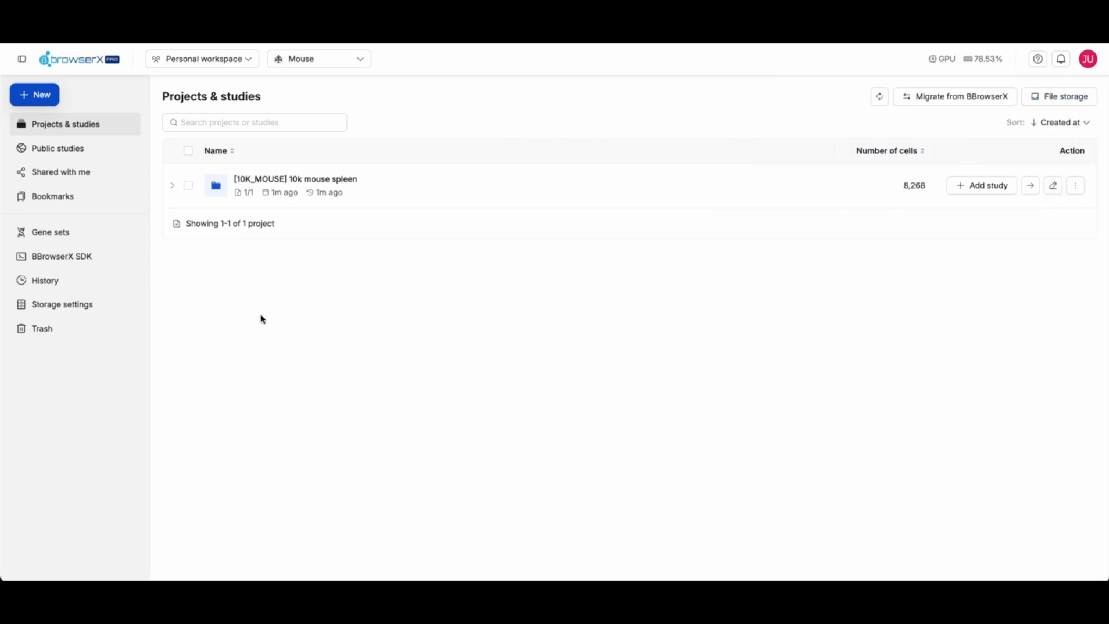
Step: Review the storage settings and the cloud types offered when adding a new cloud storage, without adding one
left_click(118, 307)
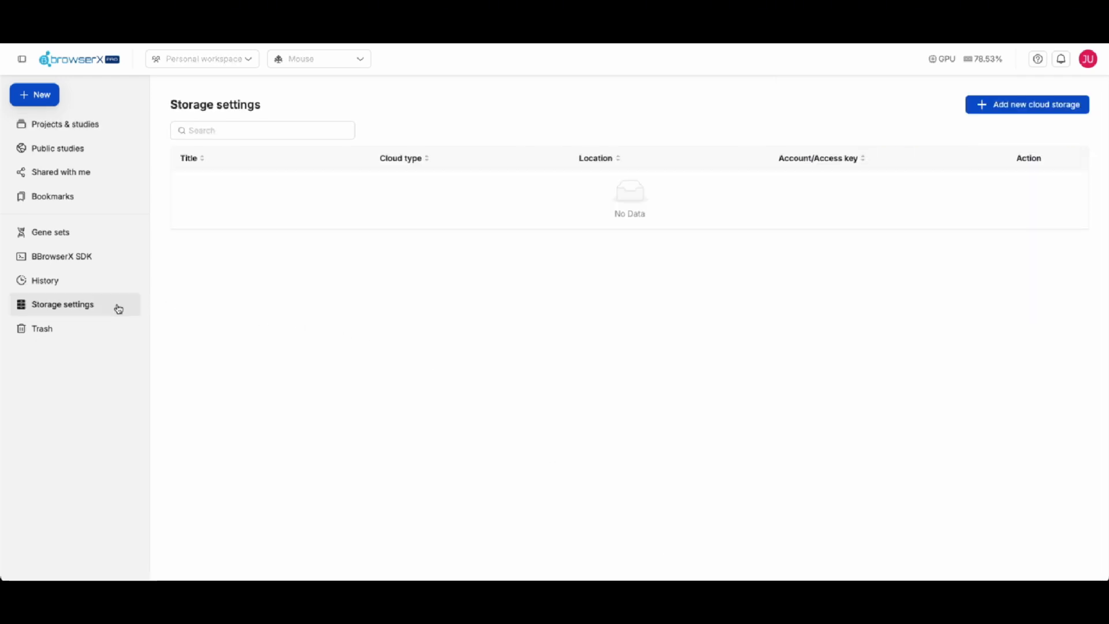
left_click(995, 108)
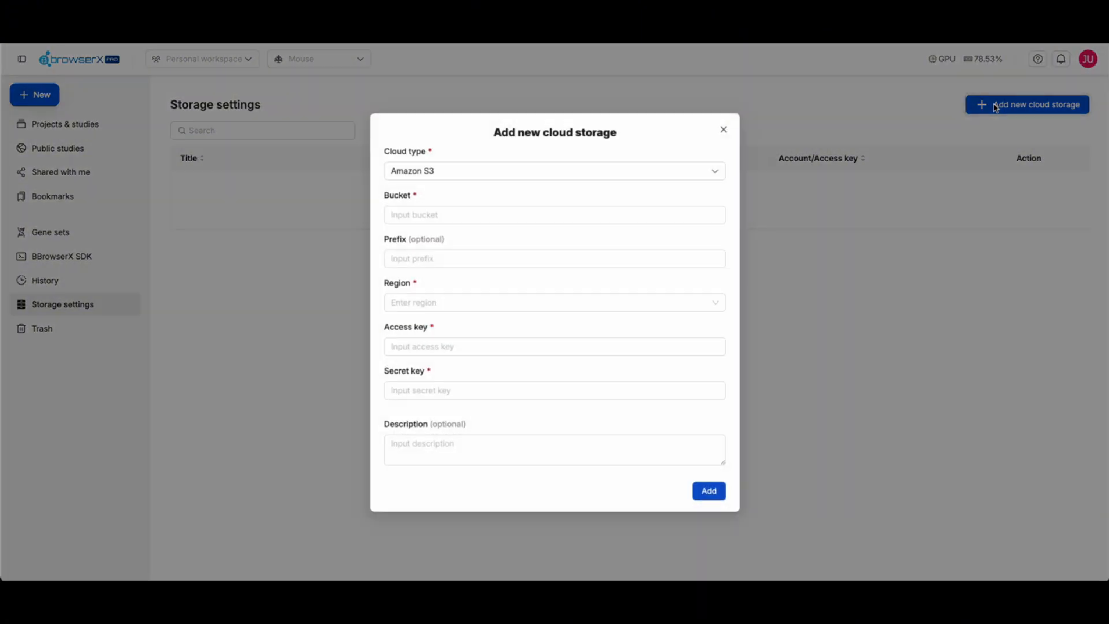
left_click(695, 173)
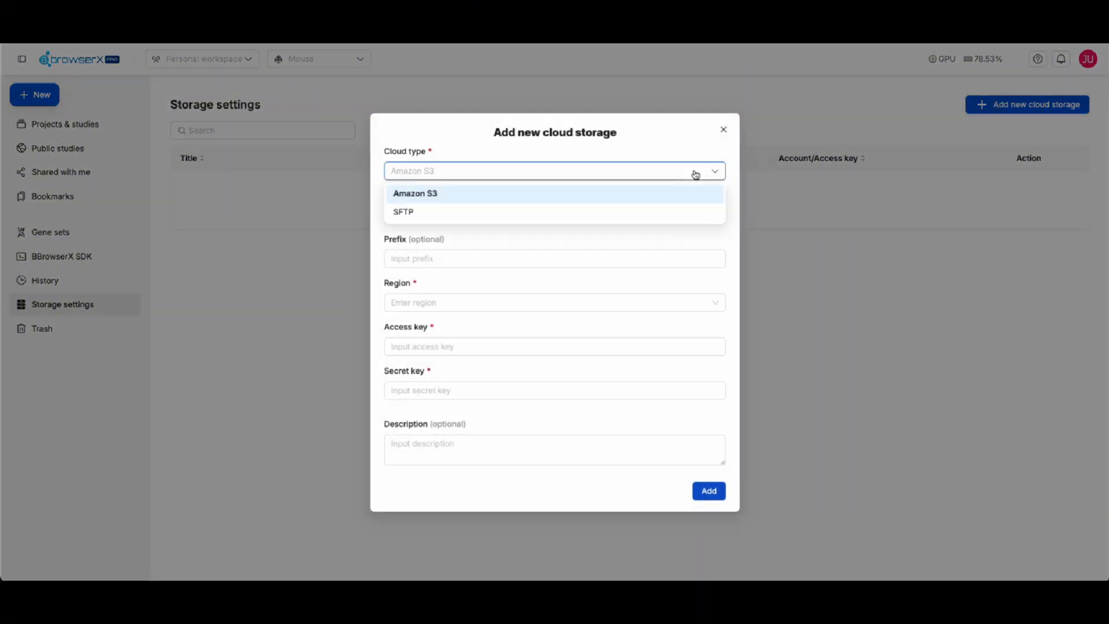
left_click(696, 174)
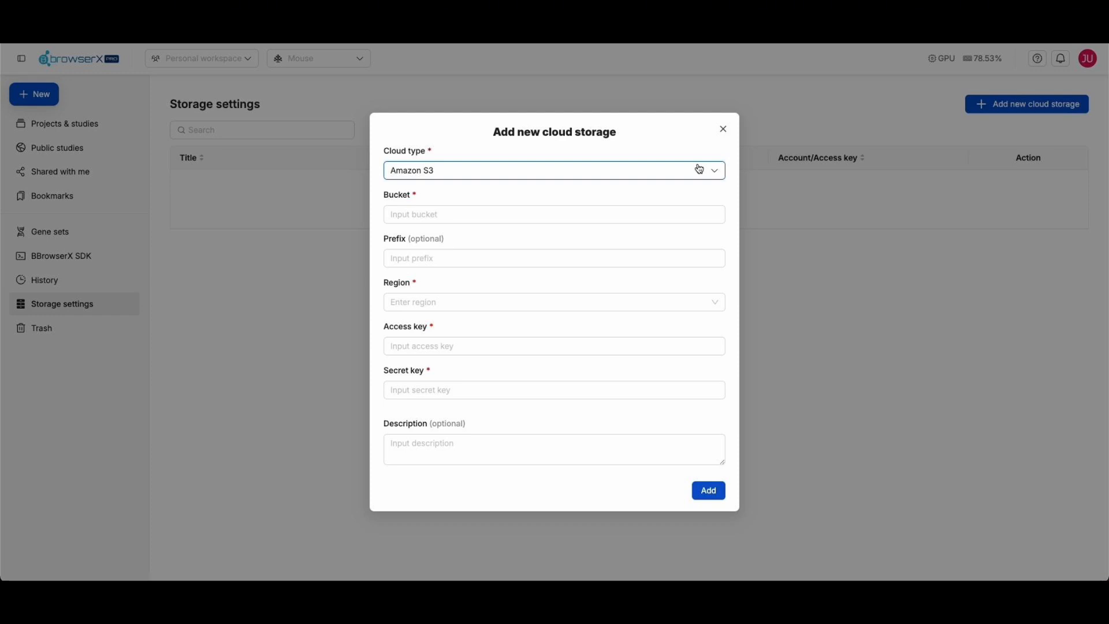
left_click(723, 129)
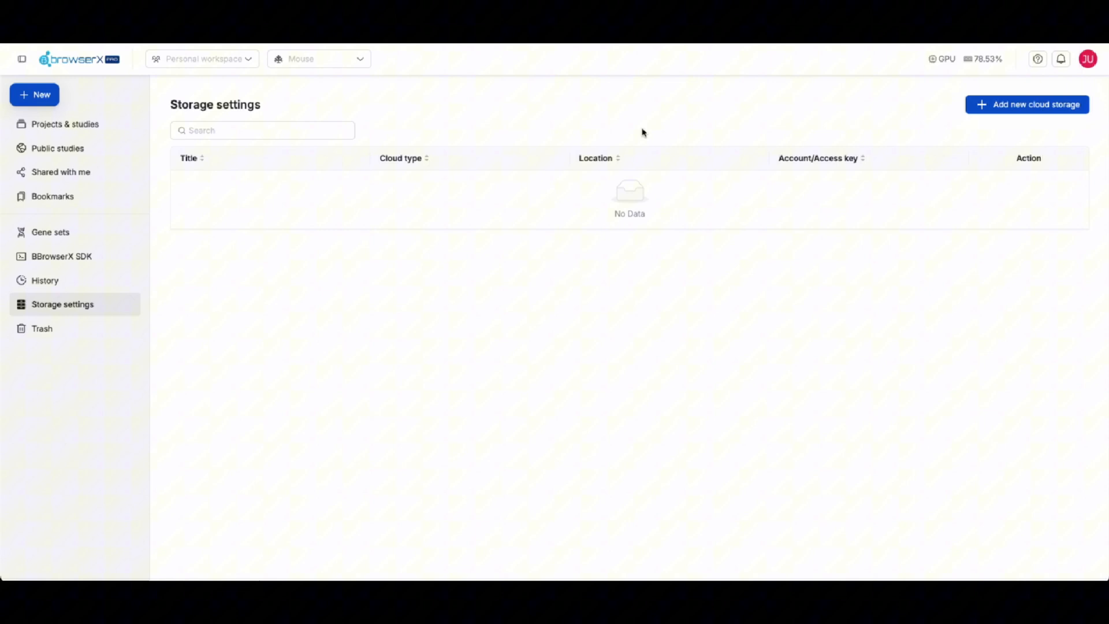
Step: Examine the BBrowserX SDK code samples for import, exploring the account, uploading and submission
left_click(48, 267)
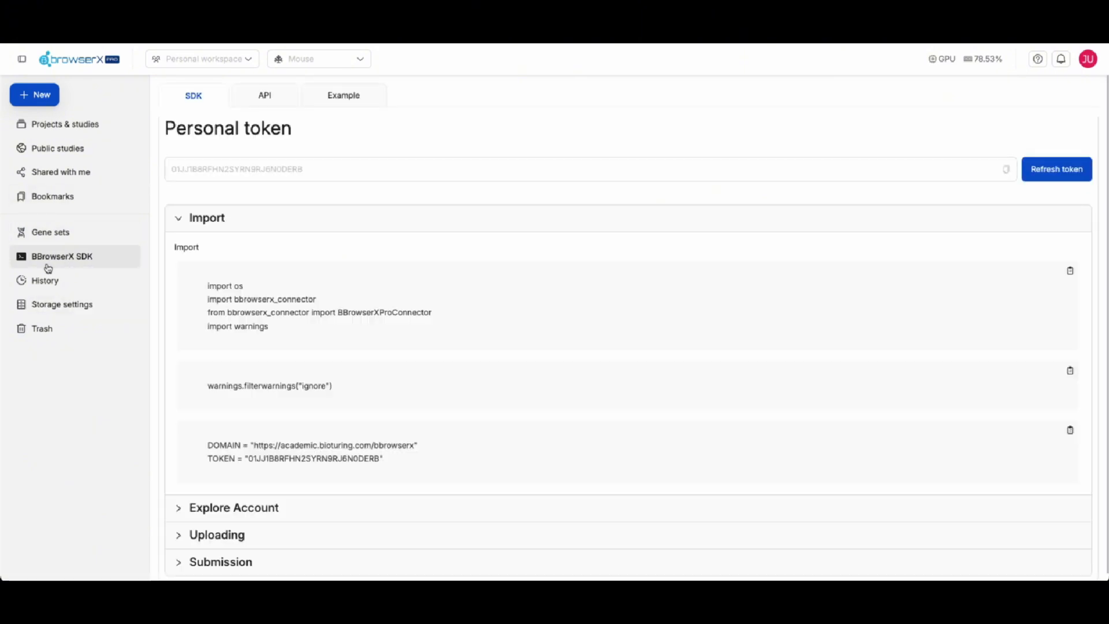
scroll(324, 246, "down", 1)
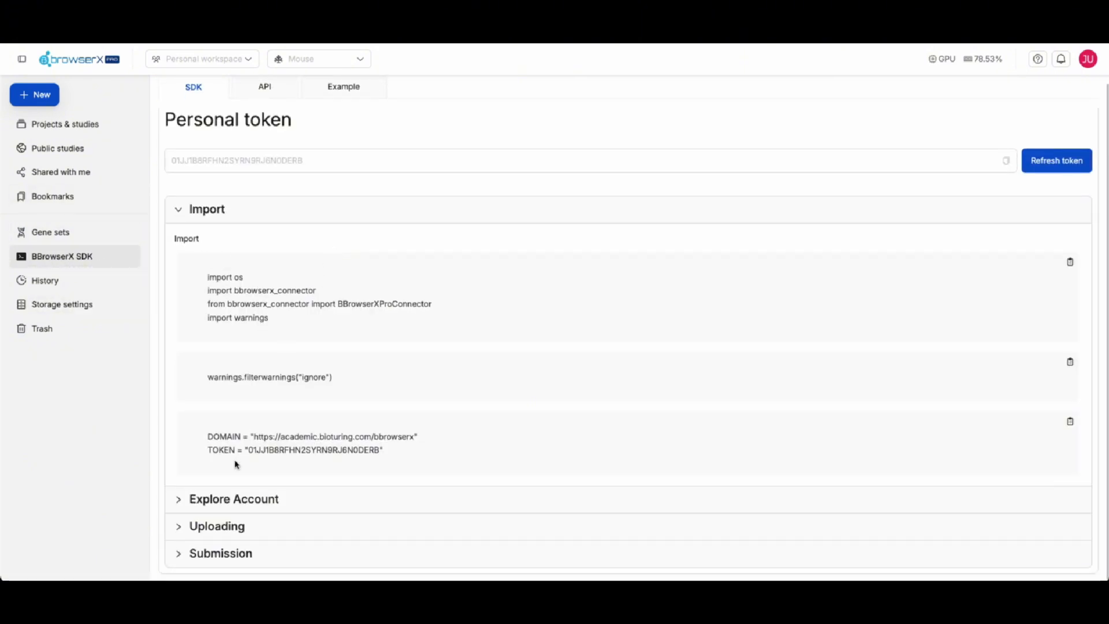
left_click(225, 498)
scroll(309, 399, "down", 6)
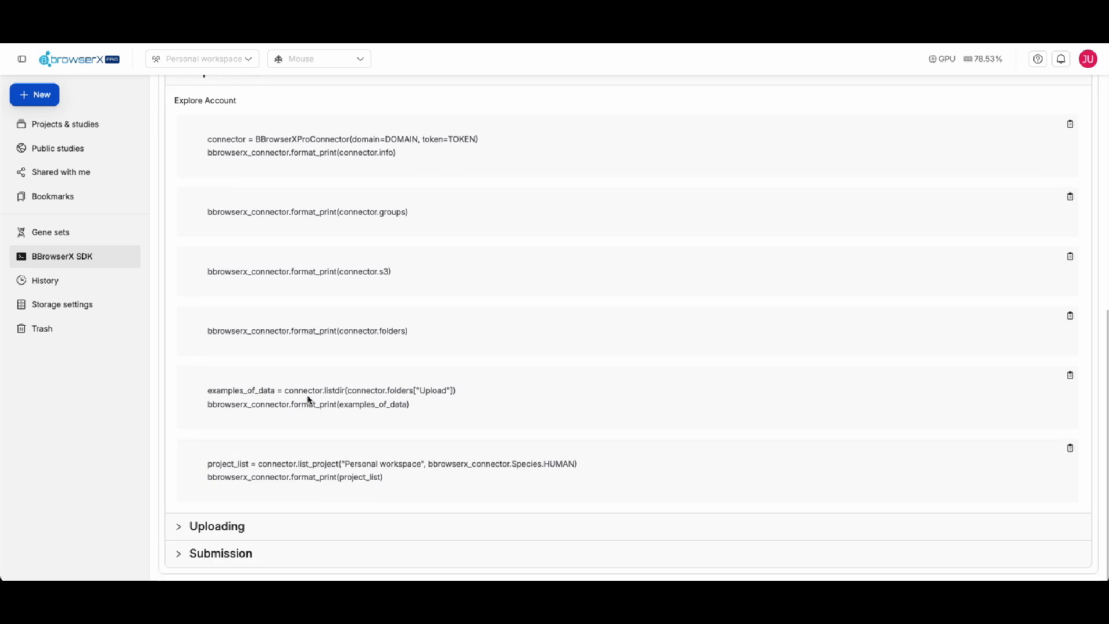
left_click(225, 525)
scroll(321, 404, "down", 4)
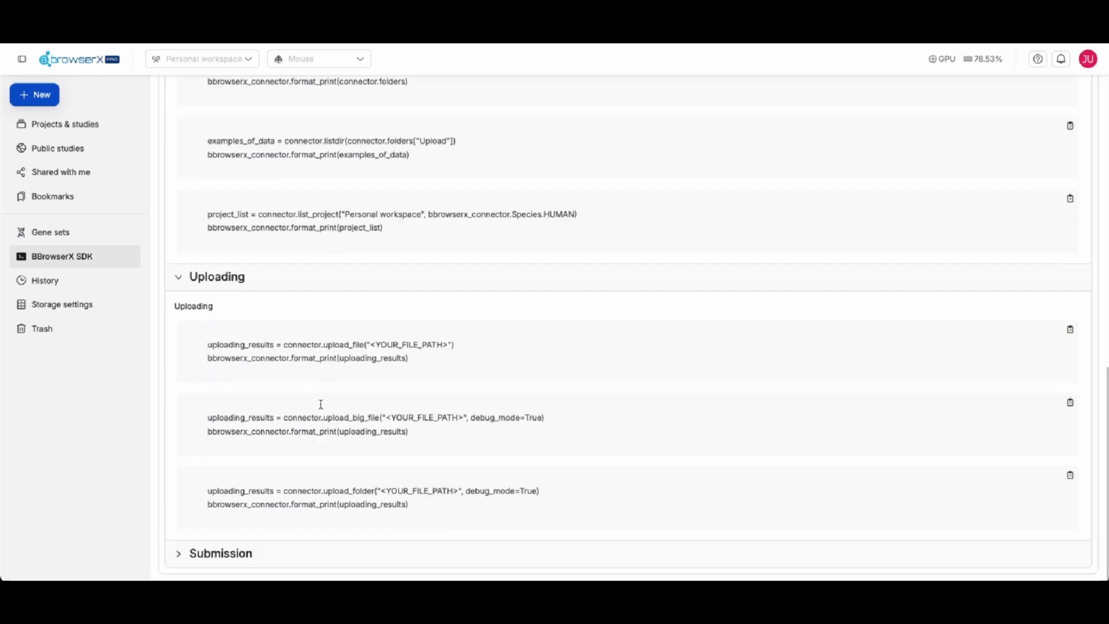
left_click(246, 563)
scroll(307, 470, "down", 5)
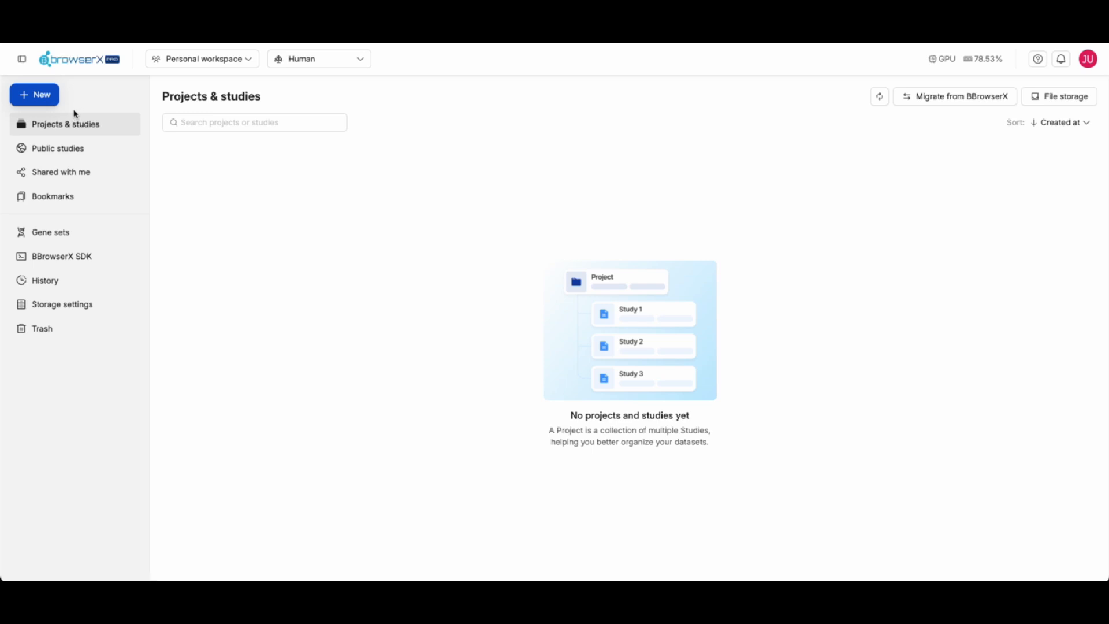
Step: Start a new study named "Pulmonary fibrosis" with accession ID "lung" and scRNA-seq technology
left_click(56, 105)
left_click(92, 157)
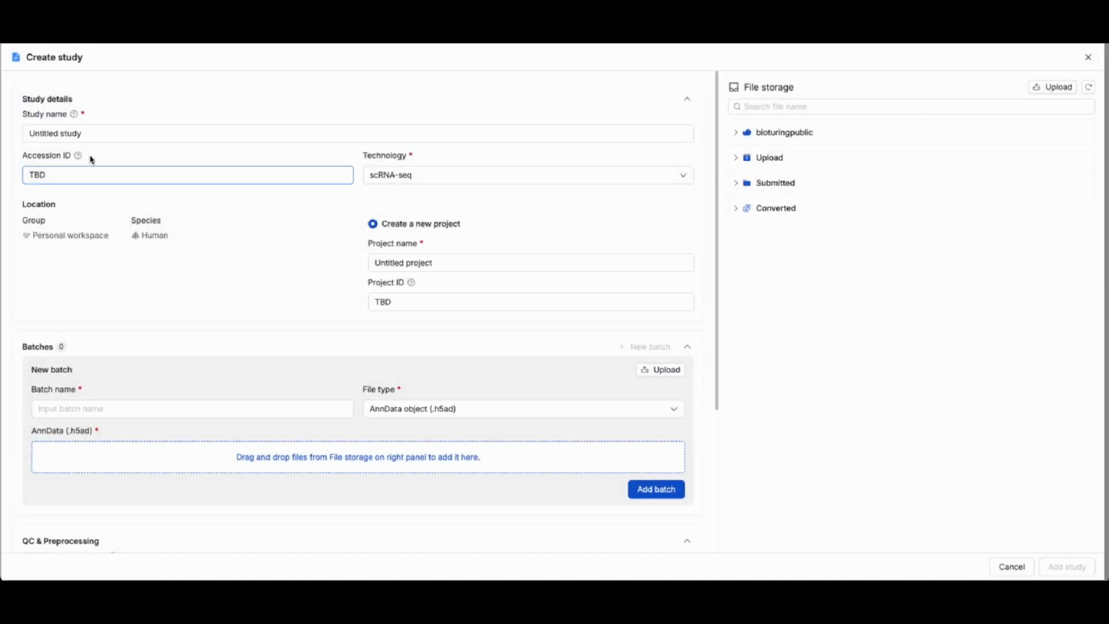
left_click(131, 134)
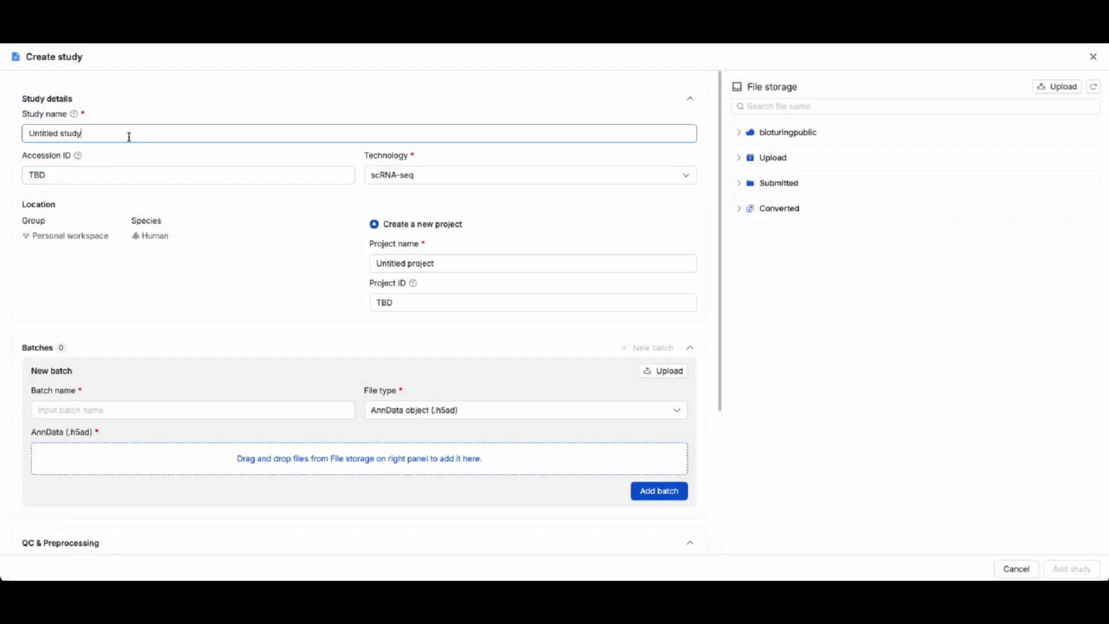
key("ctrl+a")
type("Pulmona")
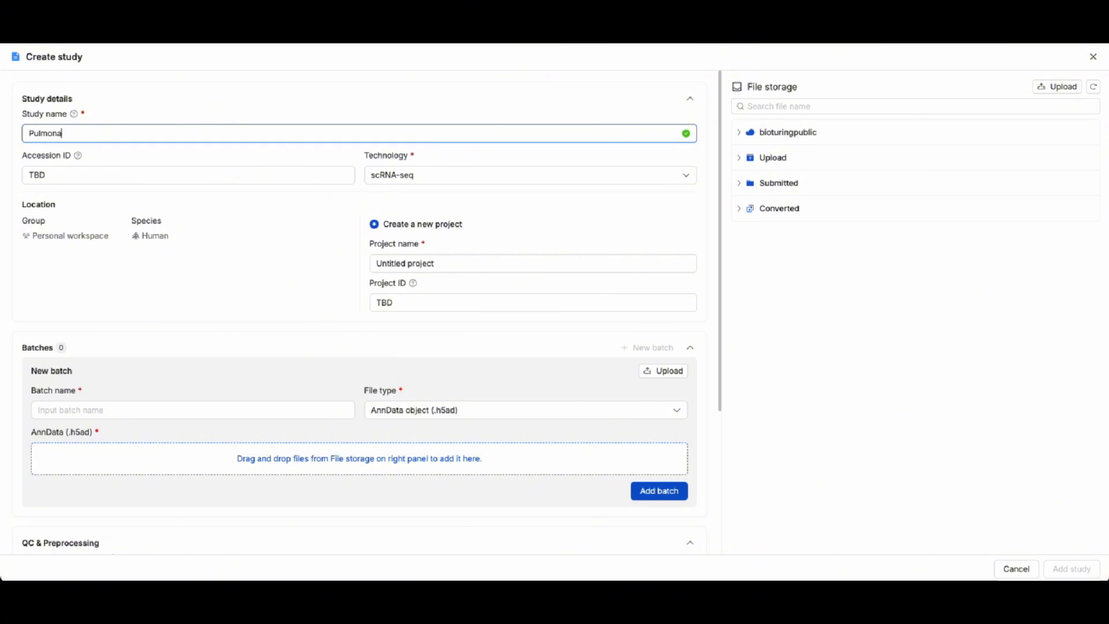
type("ry fibrosis")
left_click(47, 175)
key("ctrl+a")
type("lung")
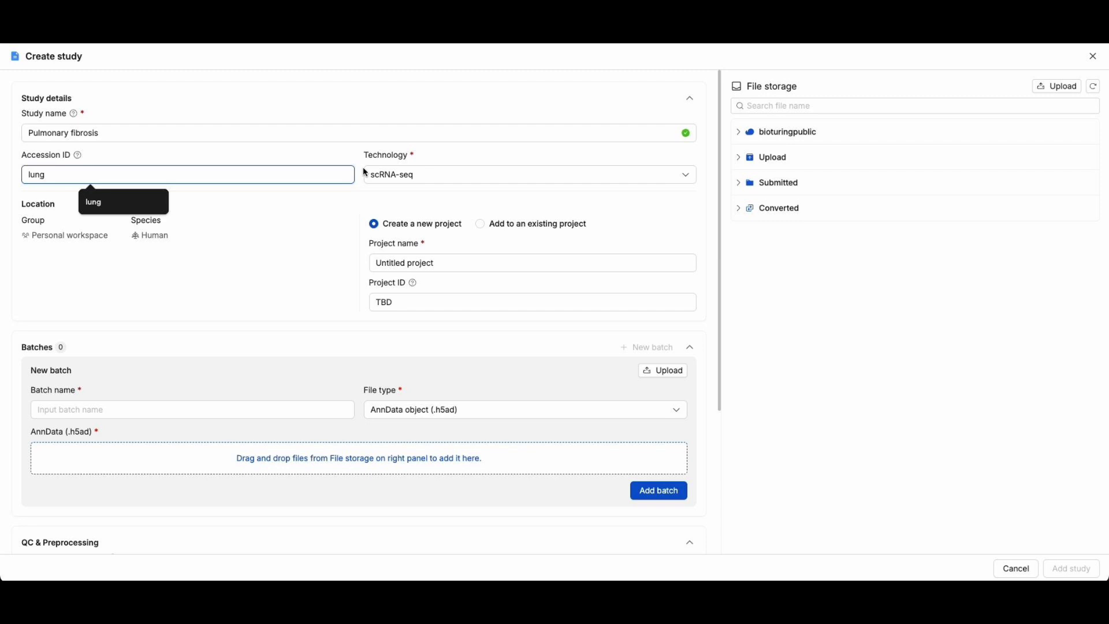
left_click(470, 179)
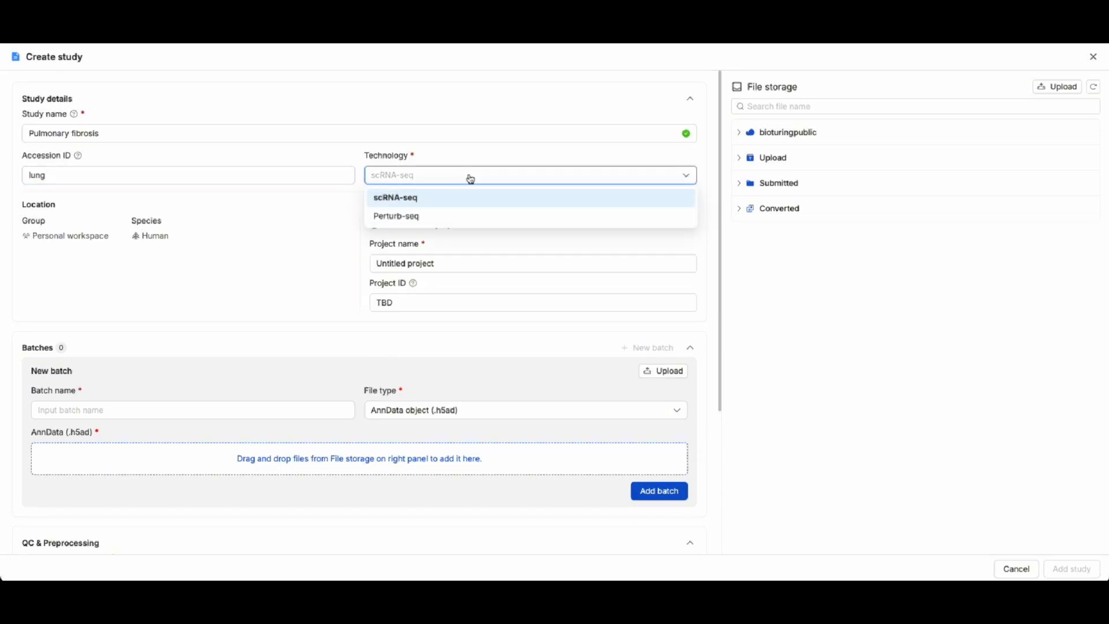
key("Return")
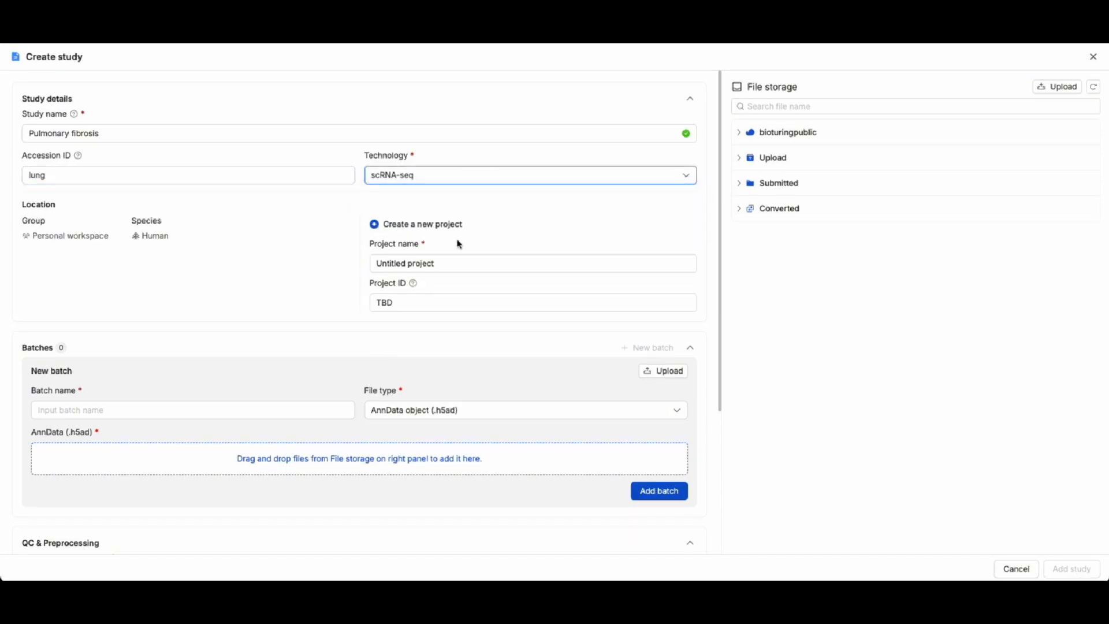
Step: Name the study's new project "Pulmonary fibrosis" and set its project ID to "lung"
left_click(452, 266)
left_click_drag(452, 266, 340, 267)
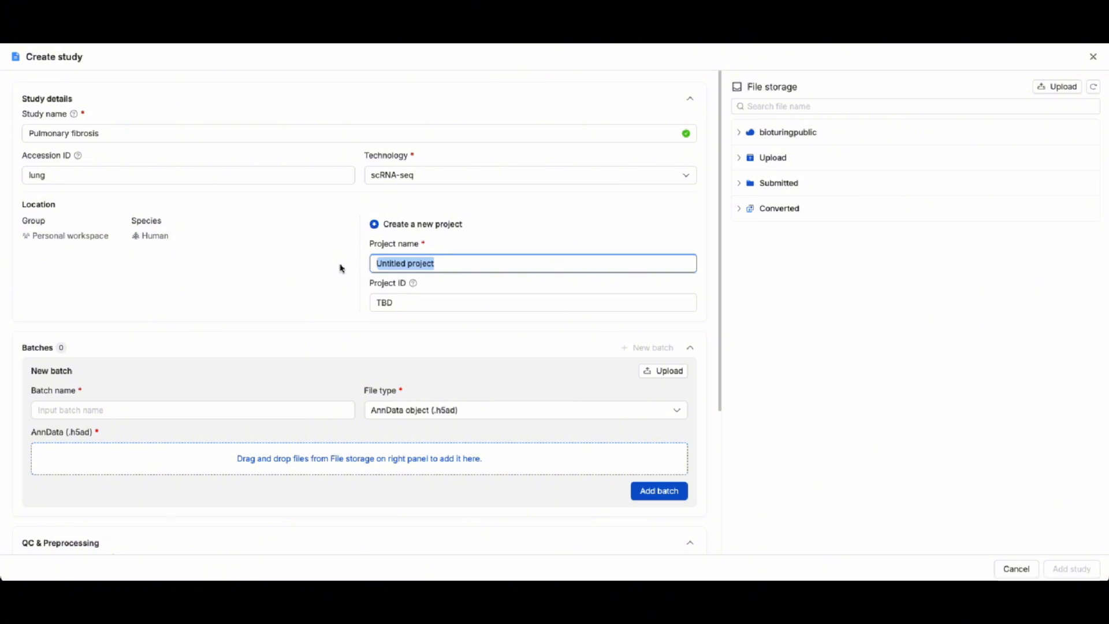
type("Pulmonary")
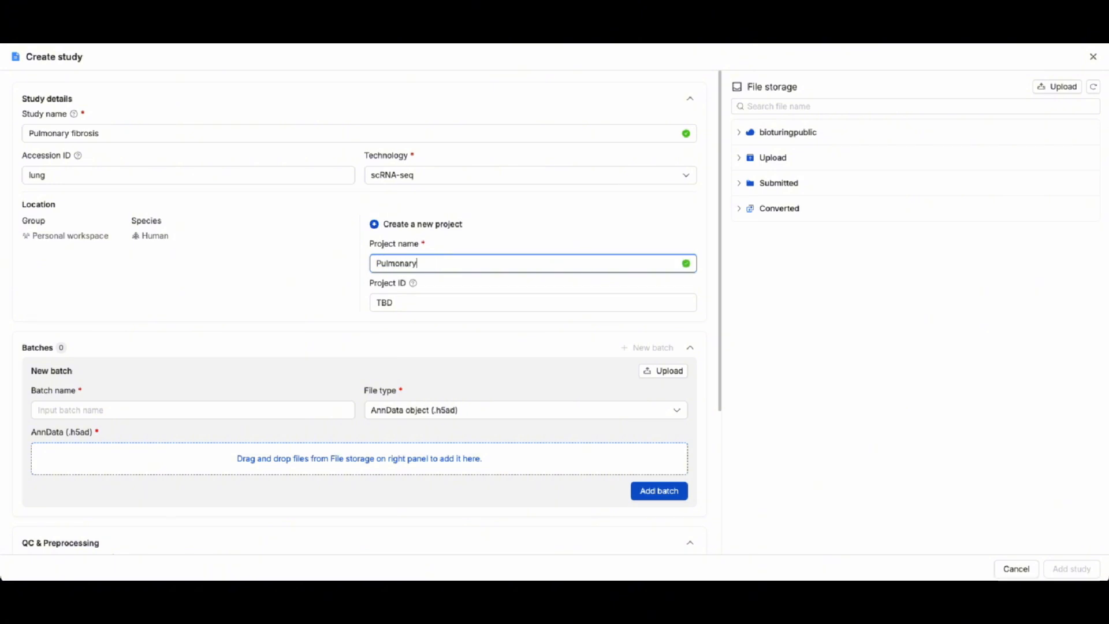
type(" fibrosis")
left_click_drag(418, 300, 354, 304)
type("lung")
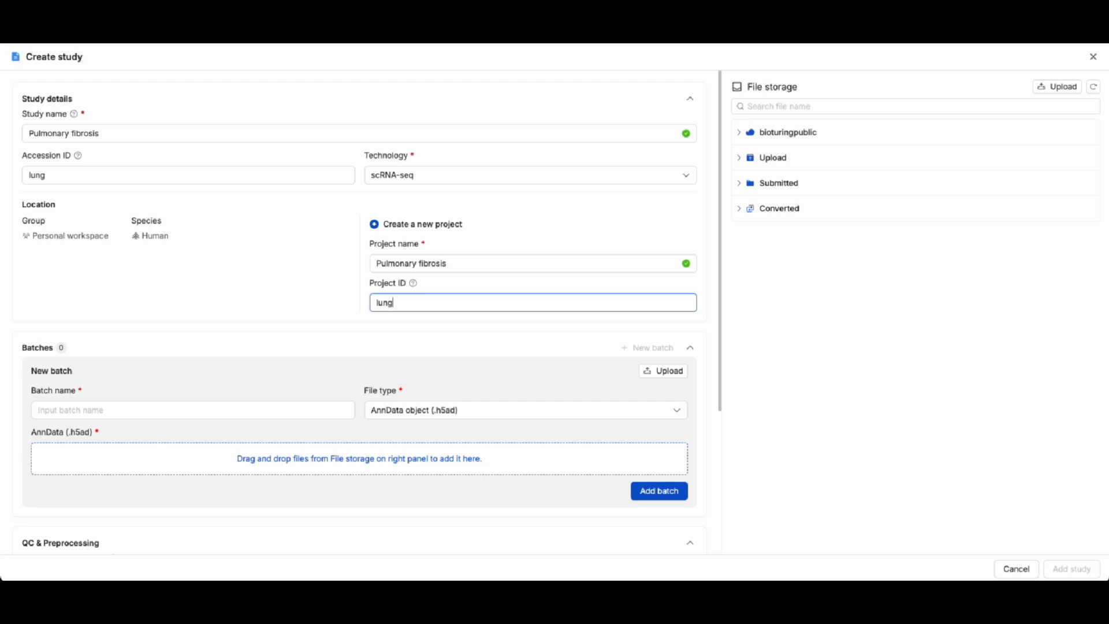
Step: Add GSE135893.h5ad from bioturingpublic's examples/bbrowserx/PMID33208946_10X folder as the study's first batch
left_click_drag(720, 224, 717, 314)
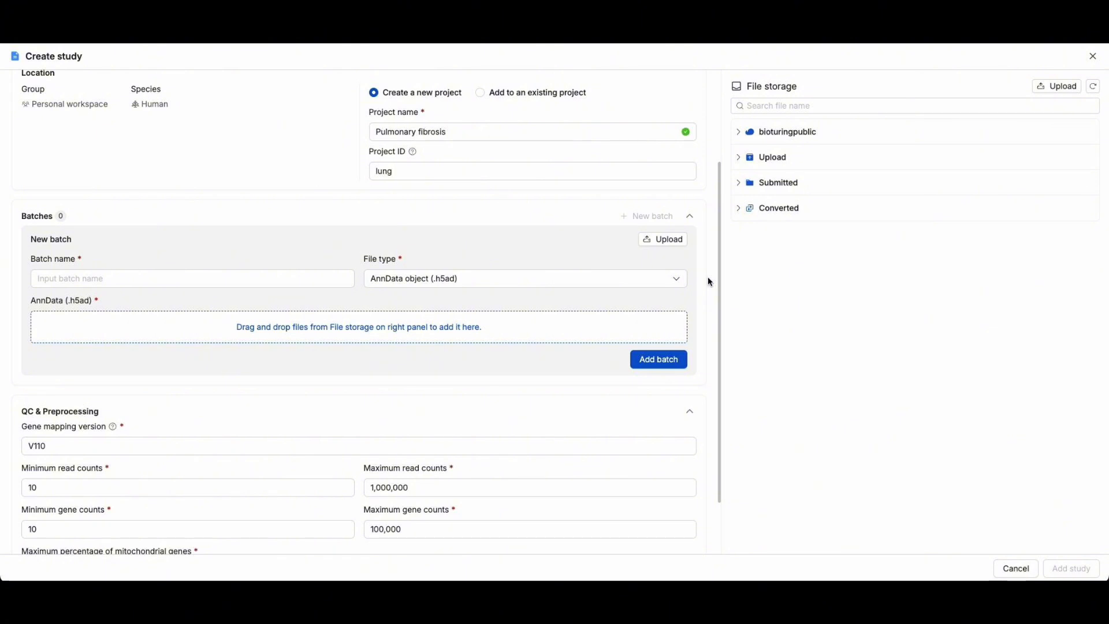
scroll(707, 276, "down", 1)
left_click(761, 137)
left_click(774, 157)
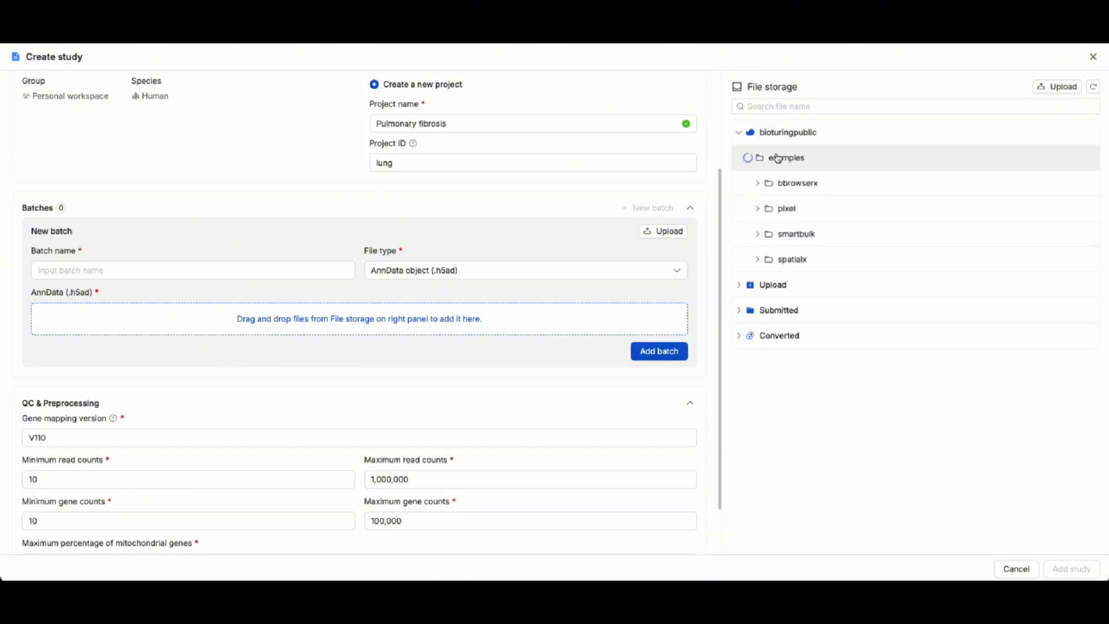
left_click(782, 182)
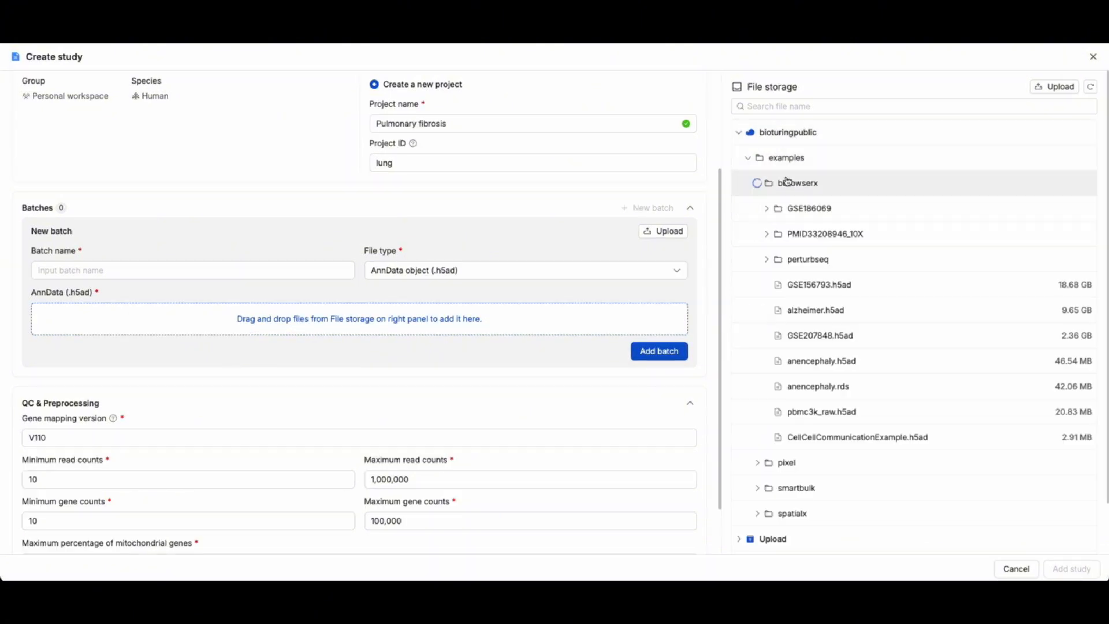
left_click(819, 234)
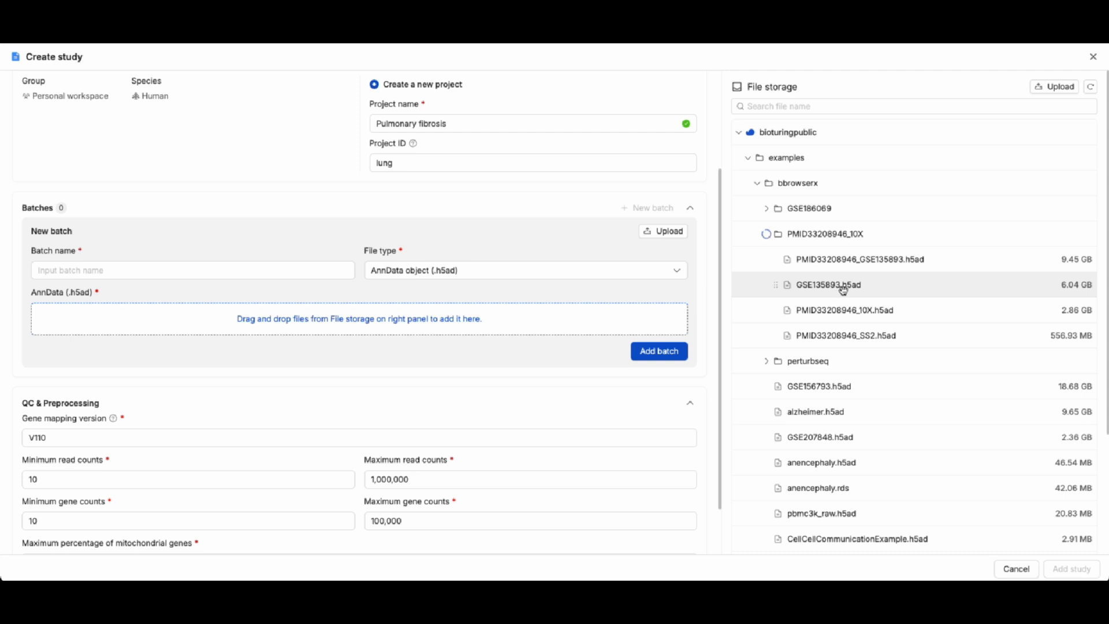
left_click_drag(843, 287, 549, 316)
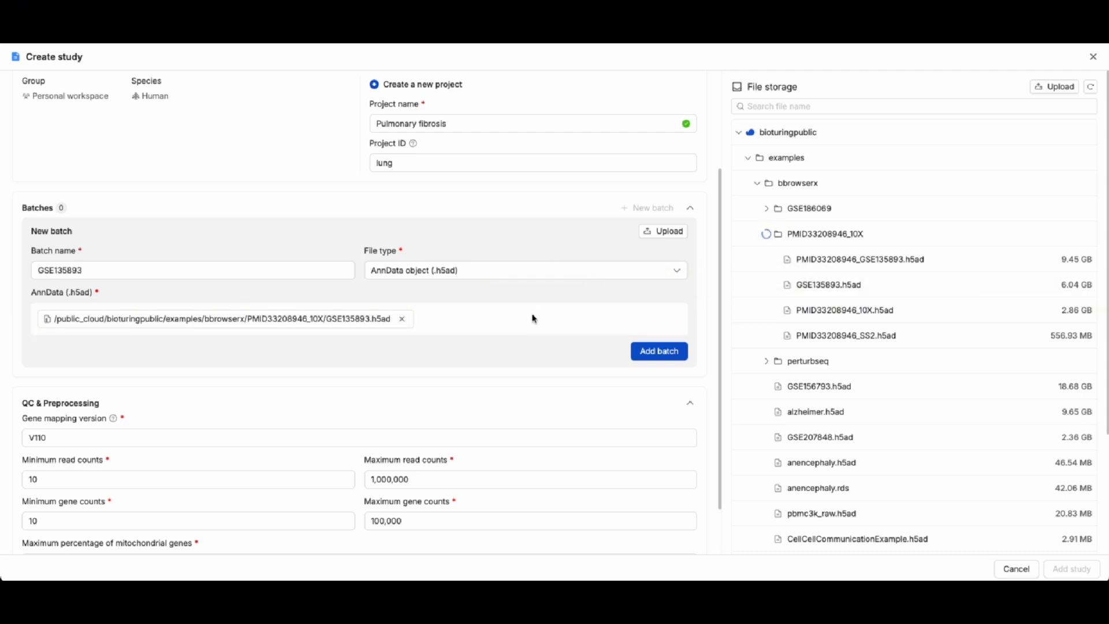
left_click(657, 352)
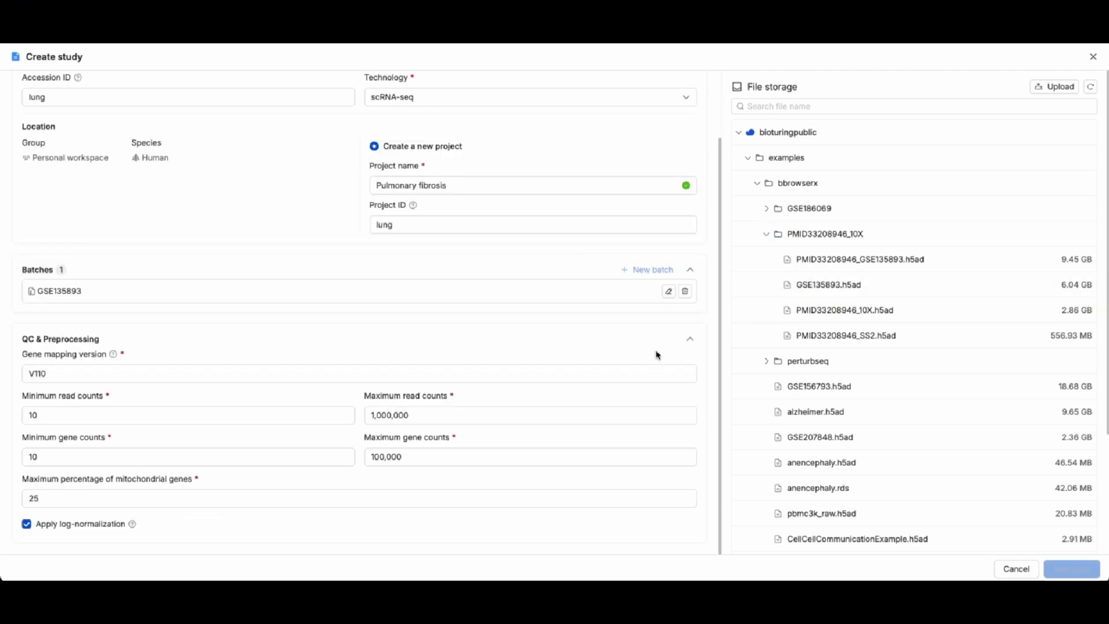
Step: Add PMID33208946_10X.h5ad and PMID33208946_SS2.h5ad from the same folder as two further batches
left_click(659, 270)
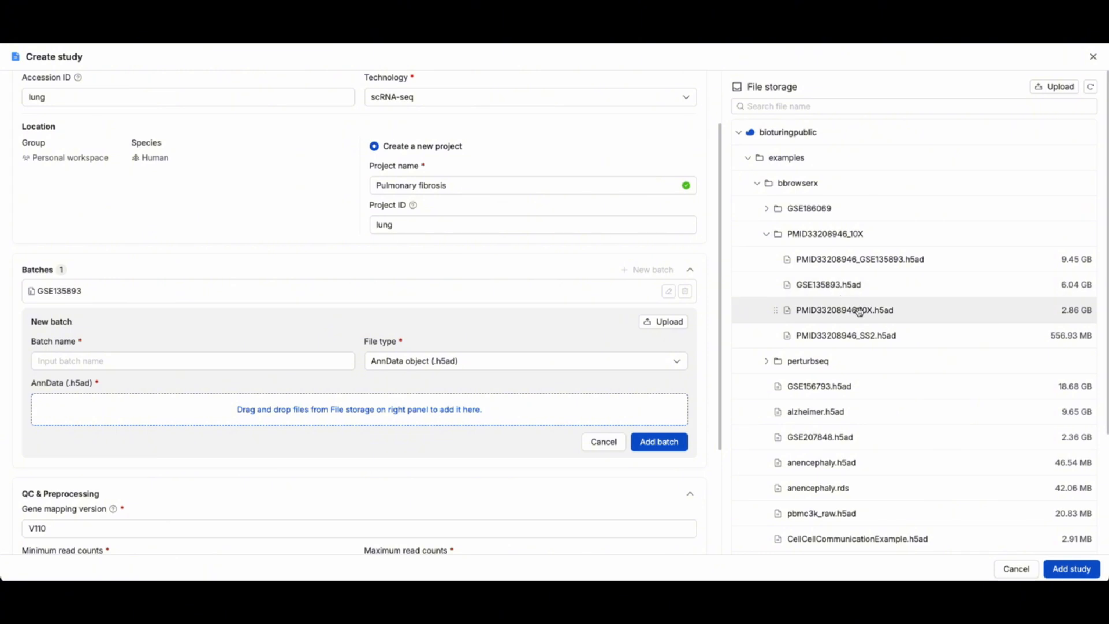
left_click_drag(853, 310, 470, 414)
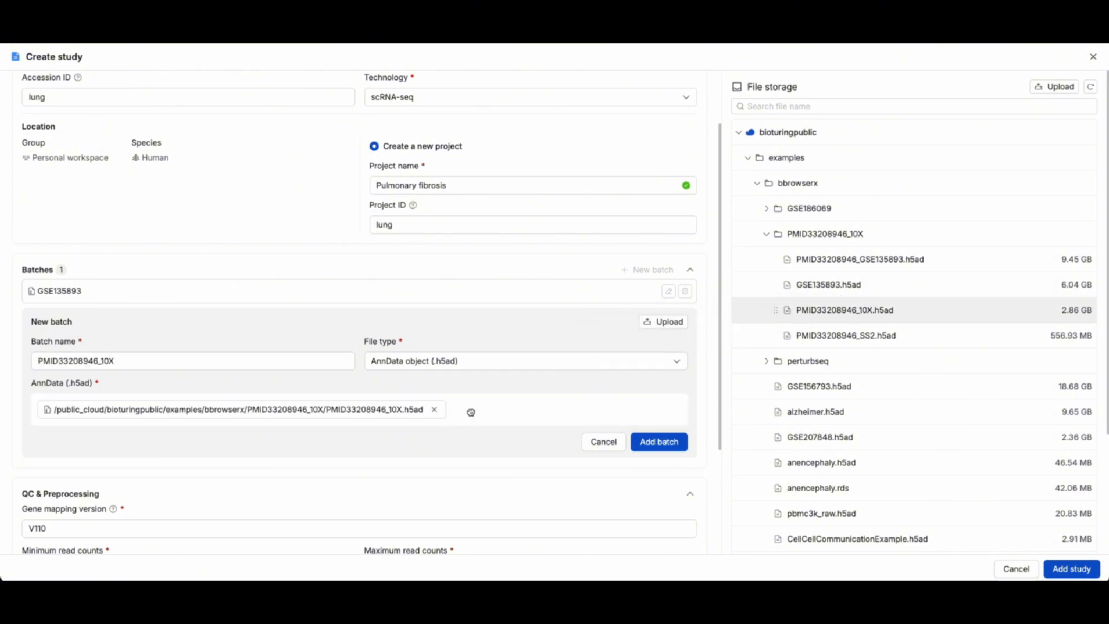
left_click(659, 441)
left_click(655, 269)
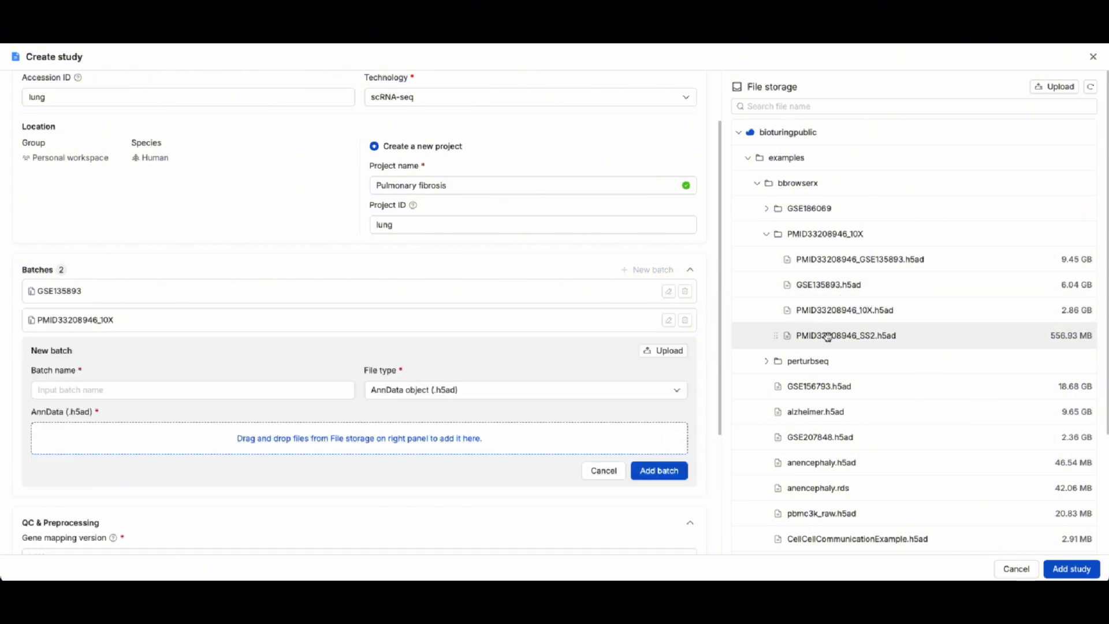
left_click_drag(826, 335, 415, 433)
left_click(659, 470)
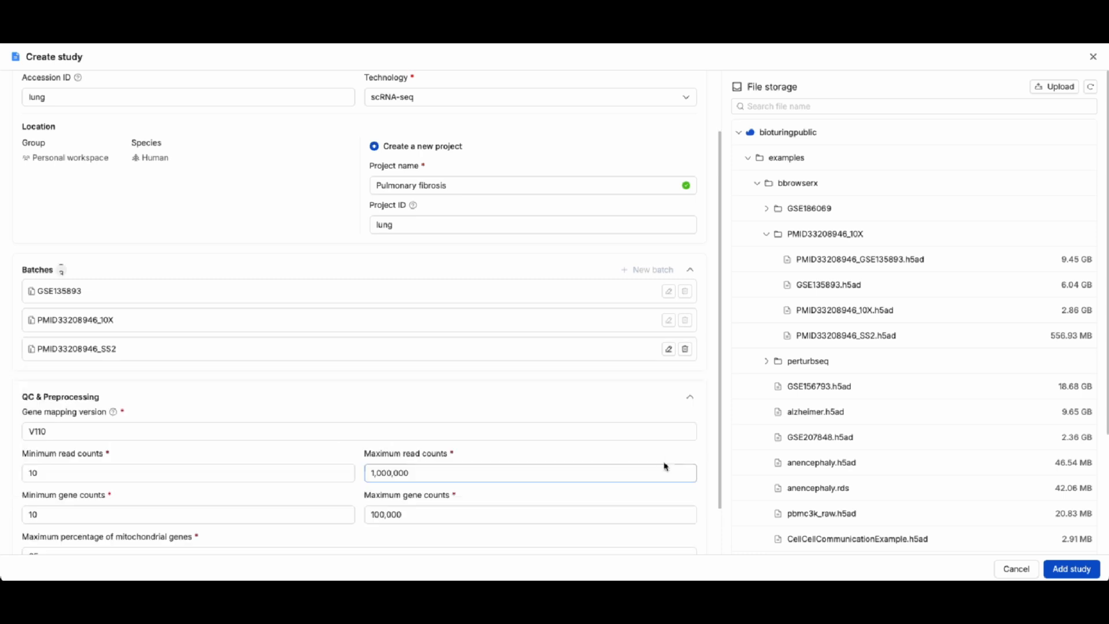
Step: Create the Pulmonary fibrosis study with the default QC and preprocessing settings and dismiss the notification
left_click_drag(717, 280, 722, 359)
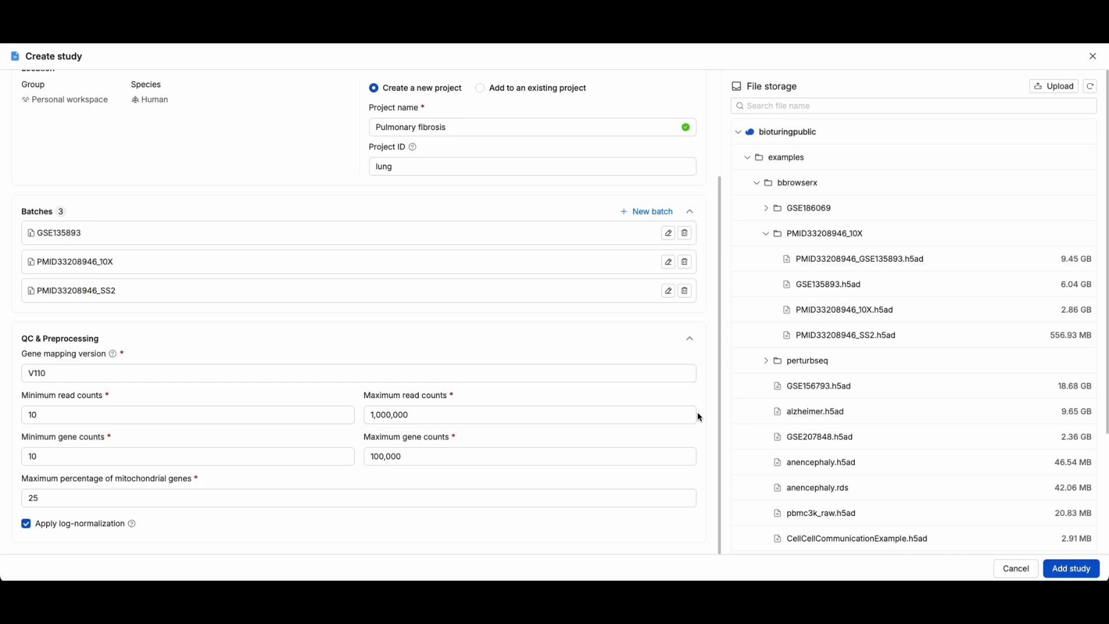
left_click(1071, 568)
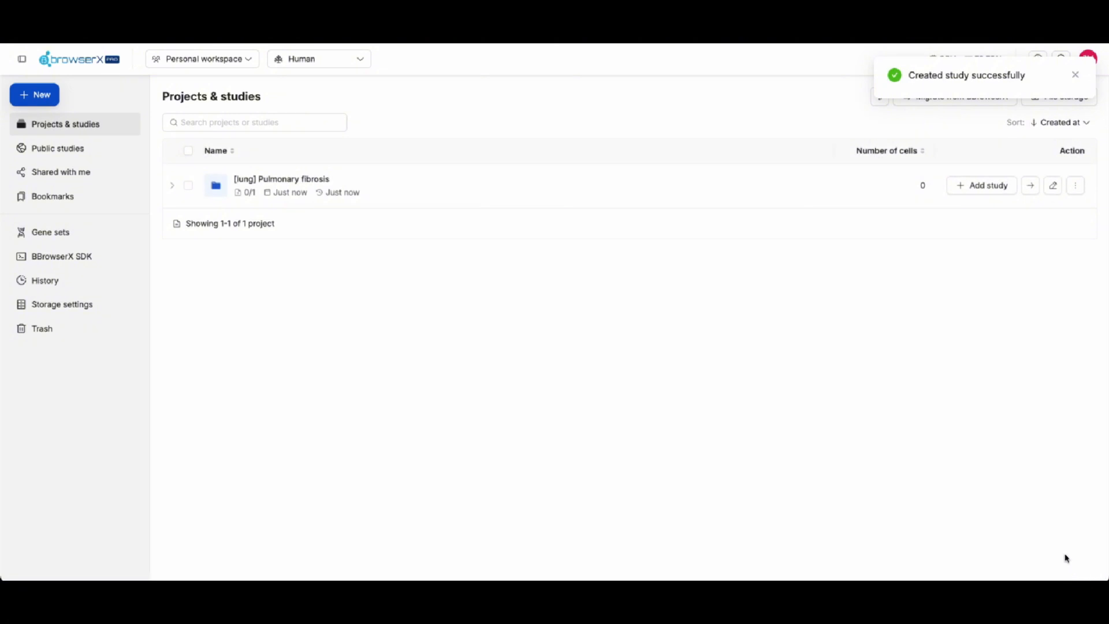
left_click(1076, 77)
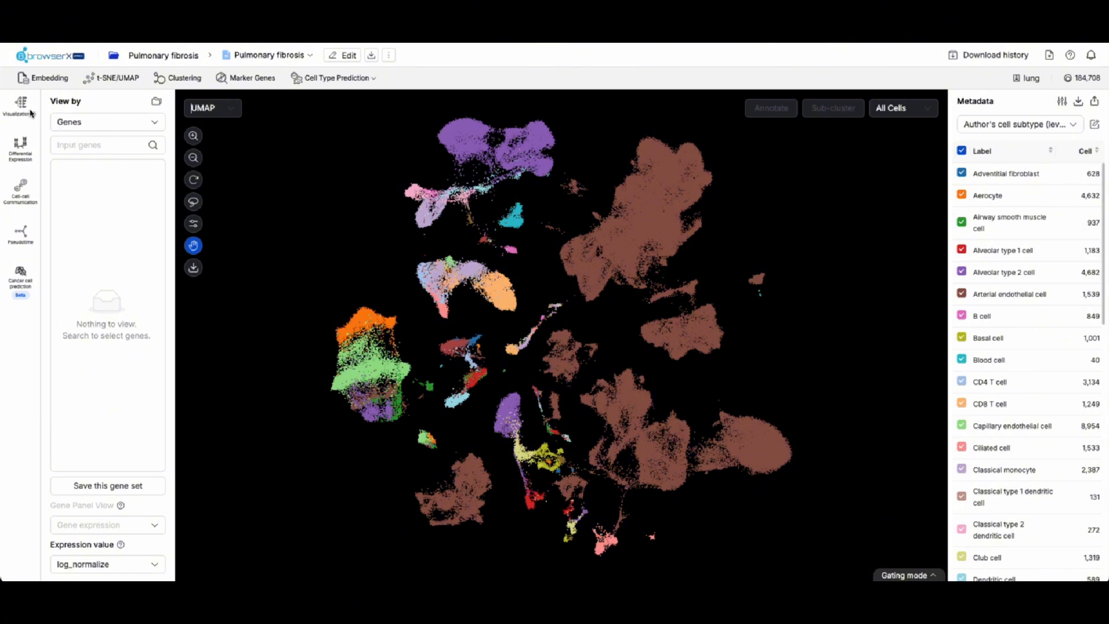
Step: Examine the descriptions of the study's analysis tools, including differential expression, cell-cell communication, pseudotime, embedding, clustering and marker genes
mouse_move(28, 147)
mouse_move(20, 195)
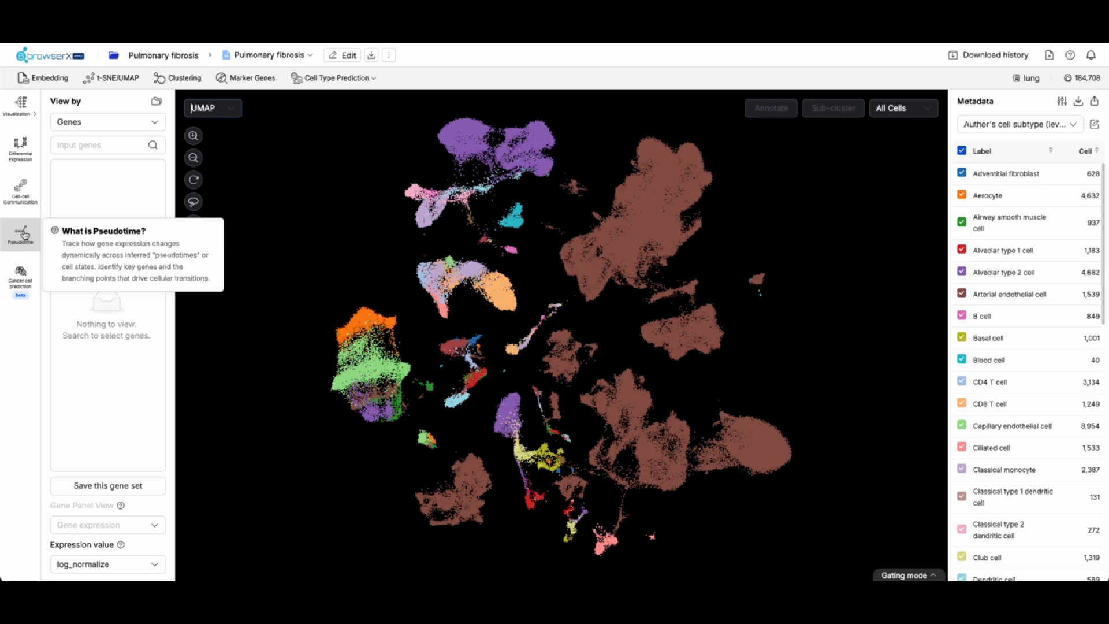
mouse_move(23, 281)
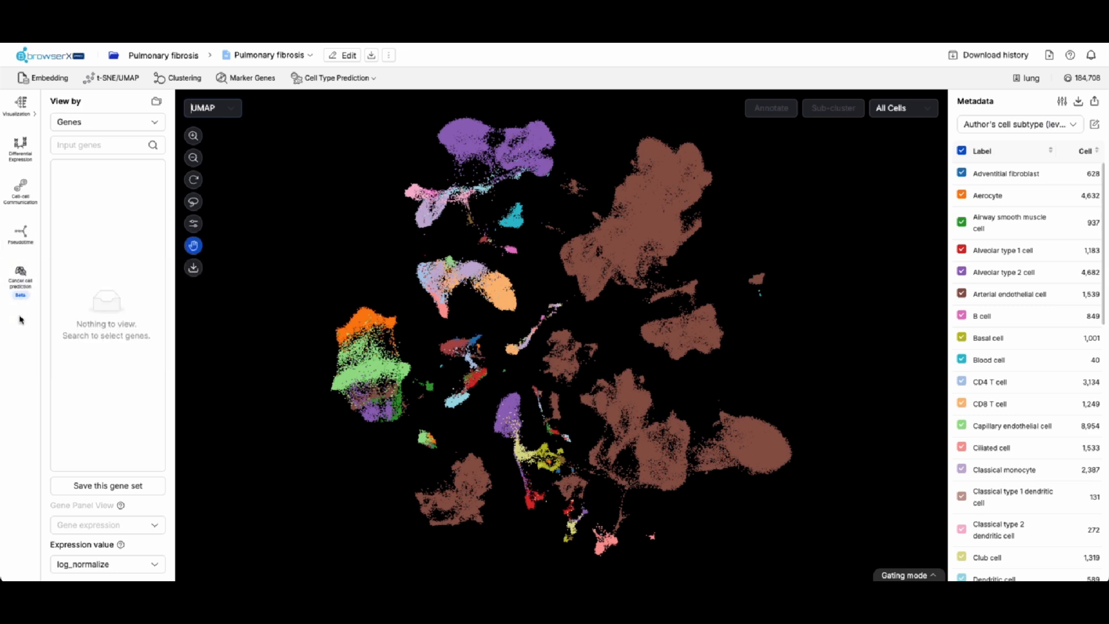
mouse_move(54, 84)
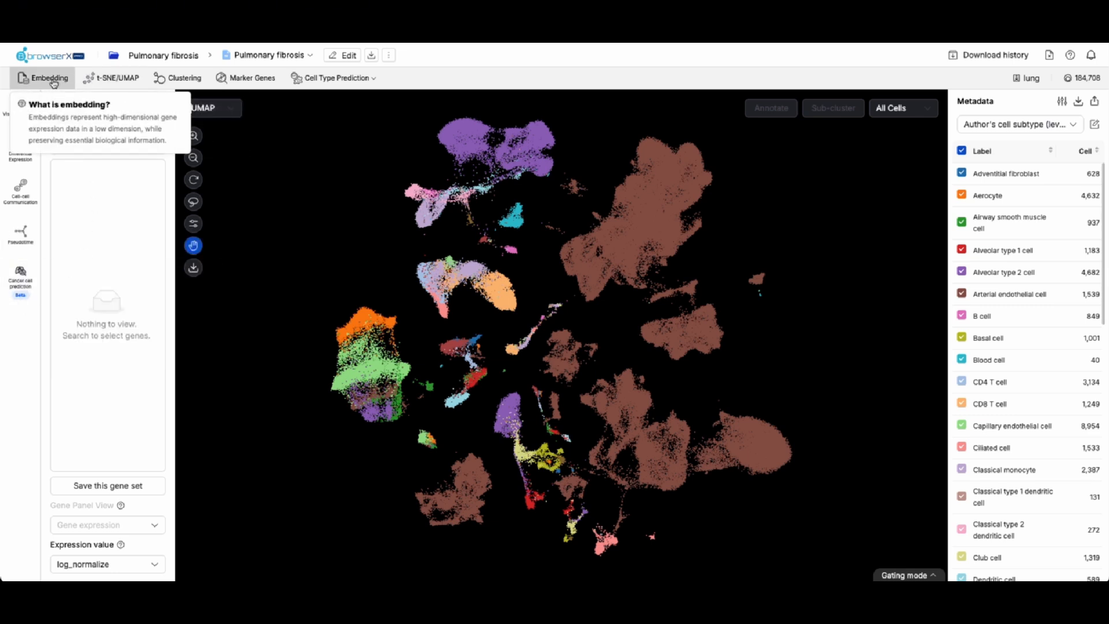
mouse_move(188, 76)
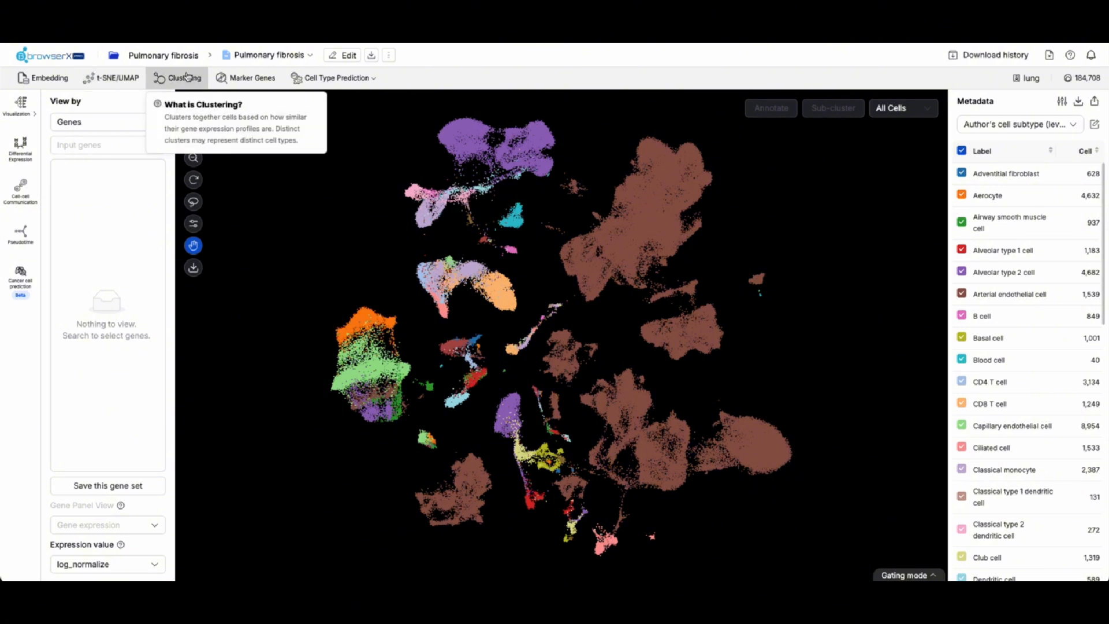
mouse_move(242, 80)
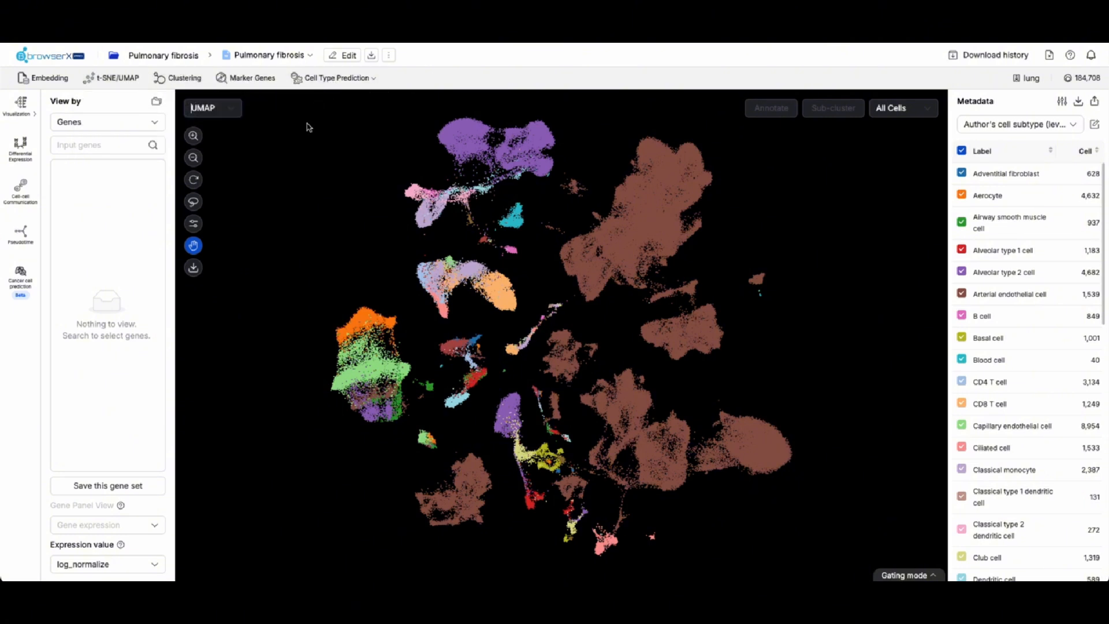
Step: Show the expression of gene CD3D on the UMAP plot
left_click(83, 144)
type("cd3d")
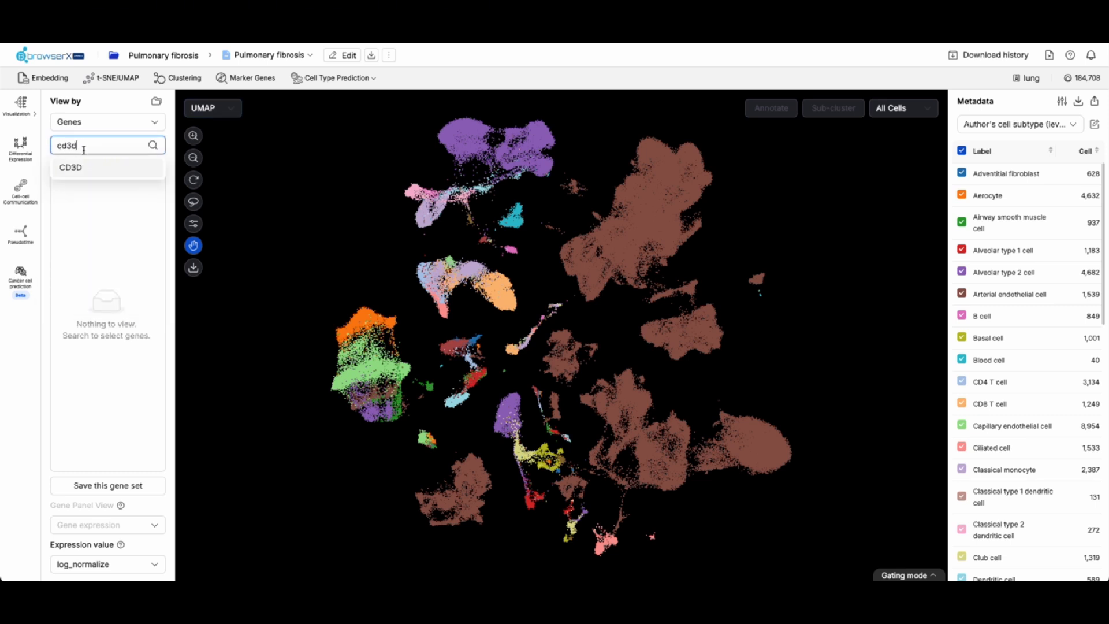
left_click(90, 167)
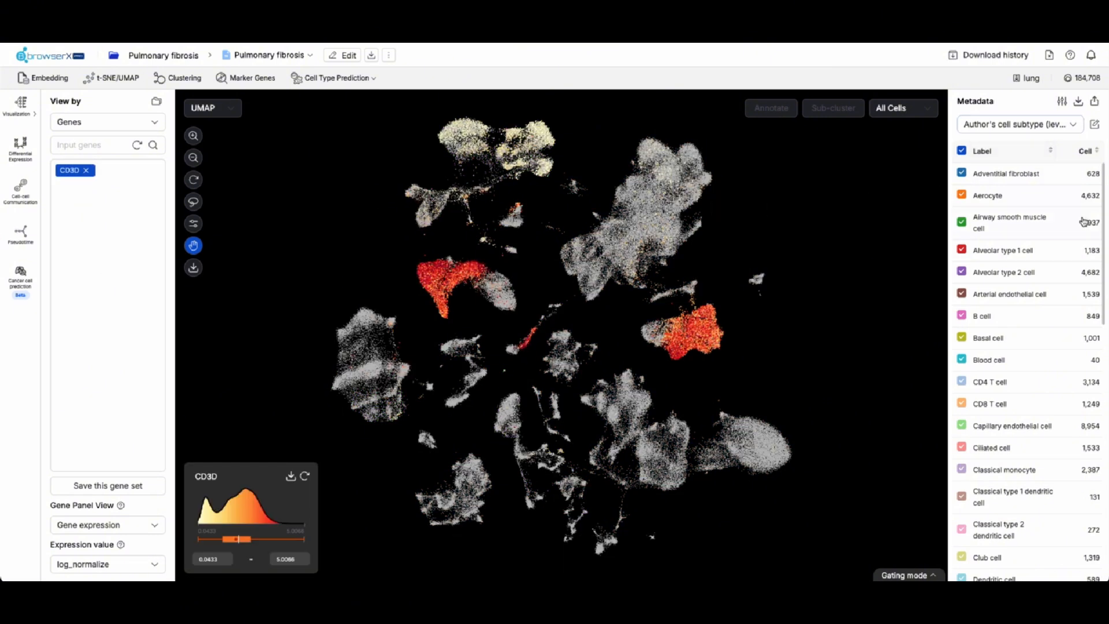
Step: Color the UMAP cells by the Condition metadata
mouse_move(1103, 217)
left_mouse_down()
mouse_move(1104, 372)
mouse_move(1104, 215)
left_mouse_up()
left_click(1068, 127)
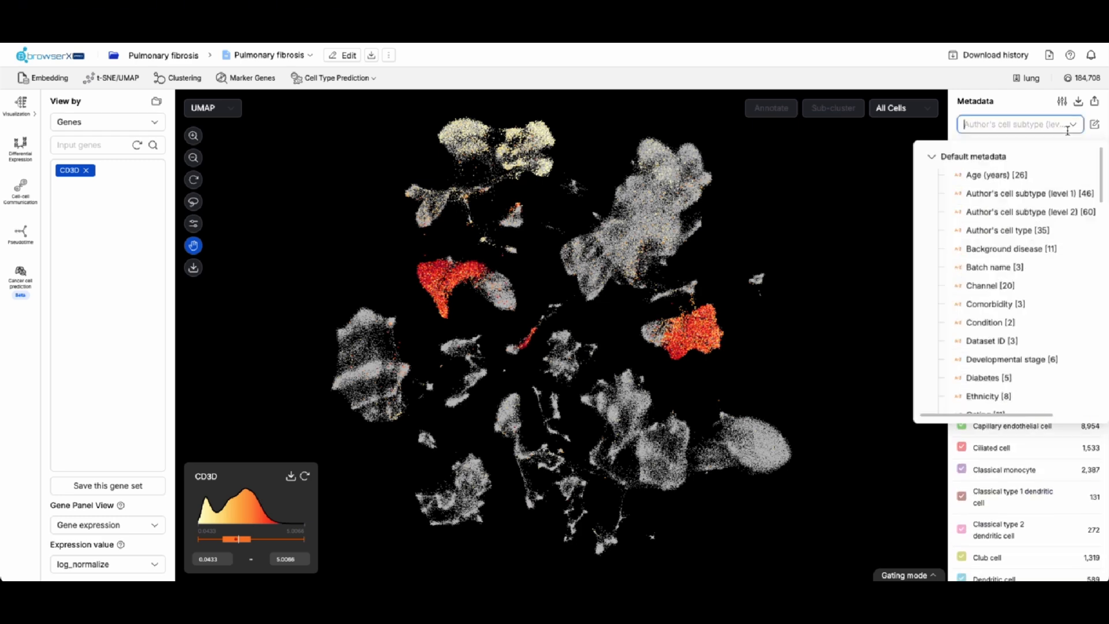
left_click(984, 321)
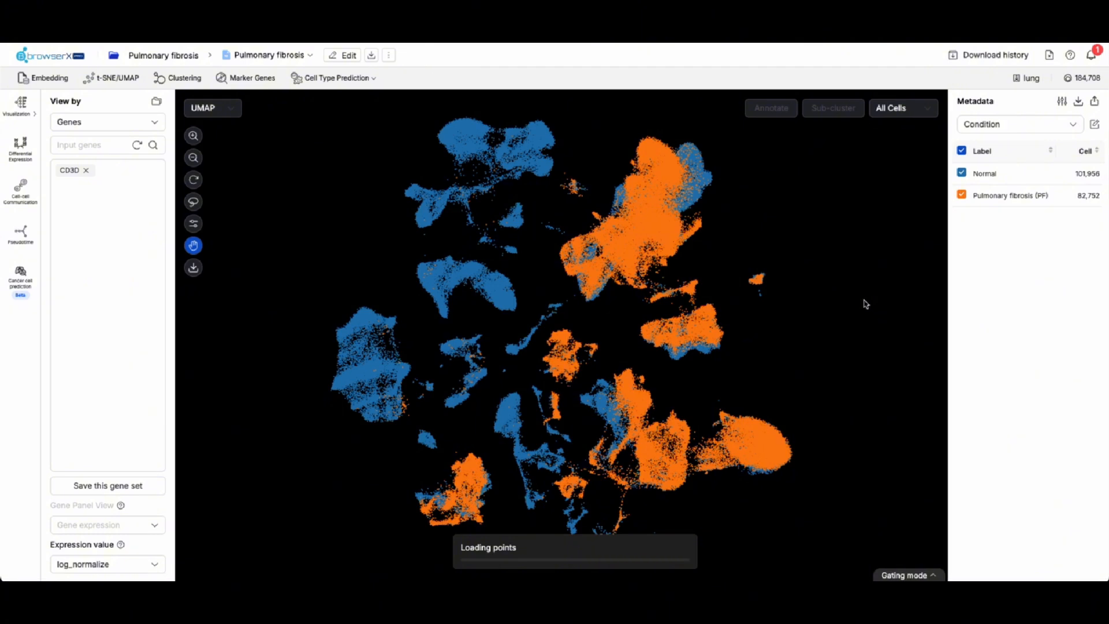
key("shift+super+5")
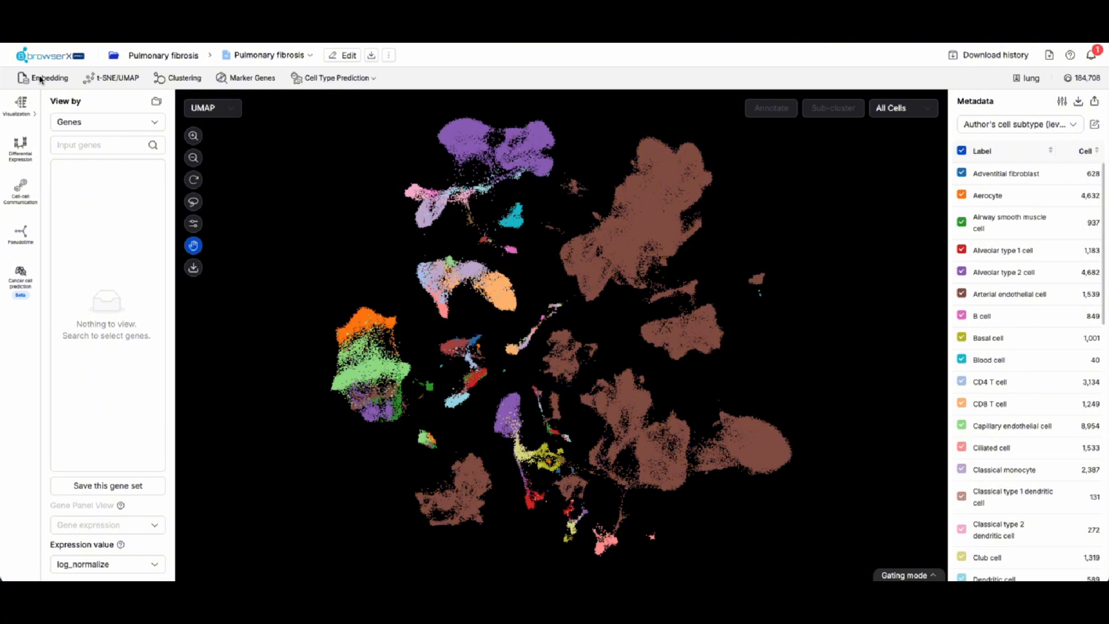
Step: Open the Embedding analysis and review the available standard methods and their explanation, keeping PCA selected
mouse_move(43, 88)
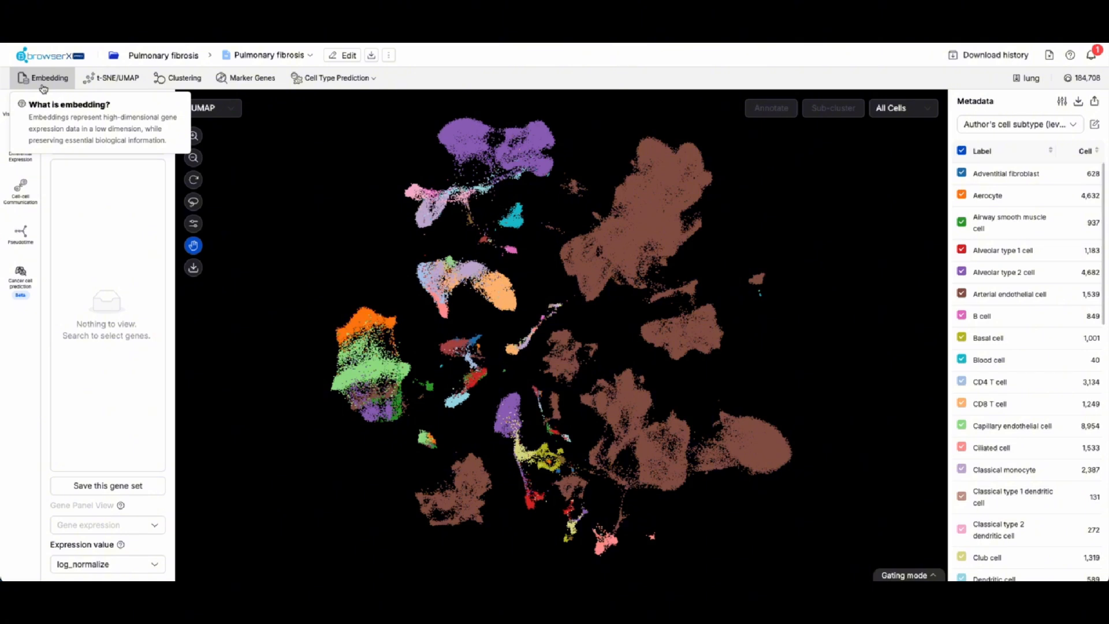
left_click(43, 86)
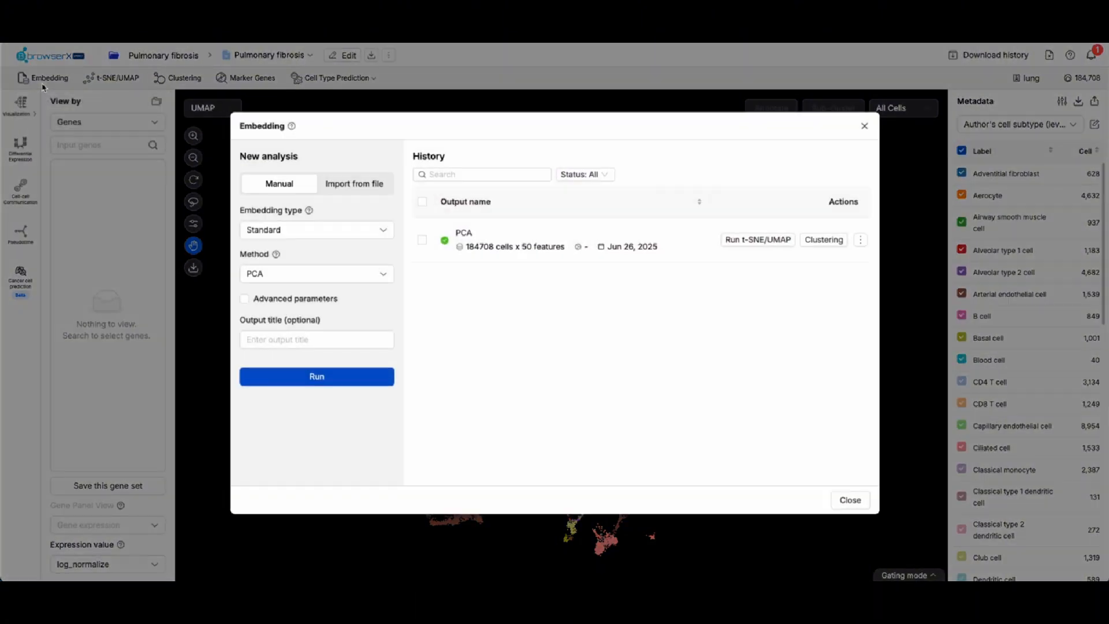
left_click(285, 271)
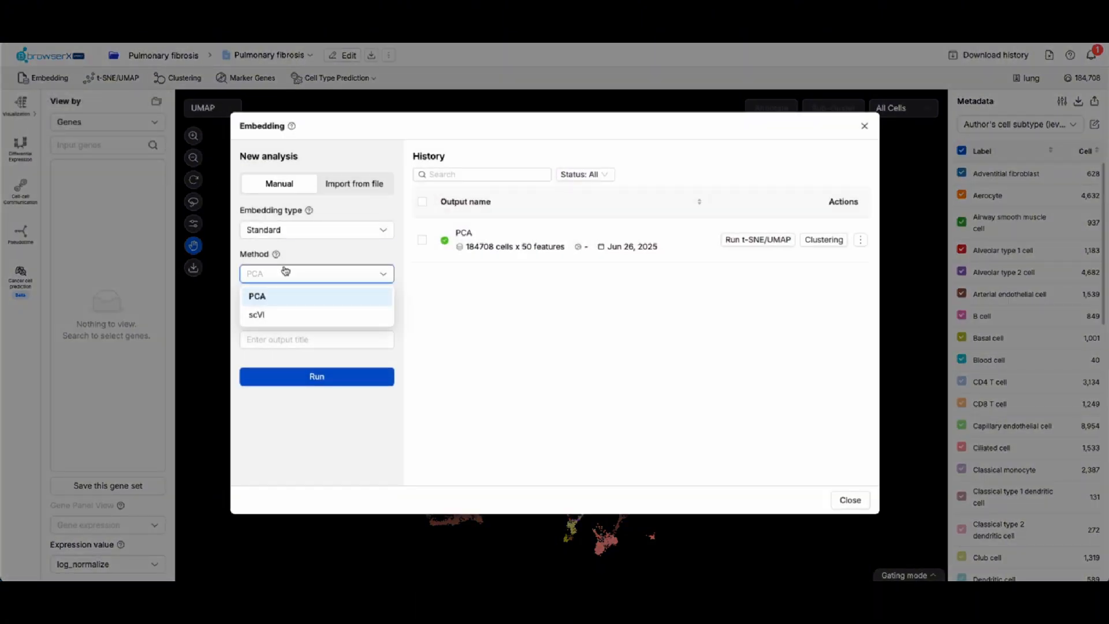
left_click(311, 297)
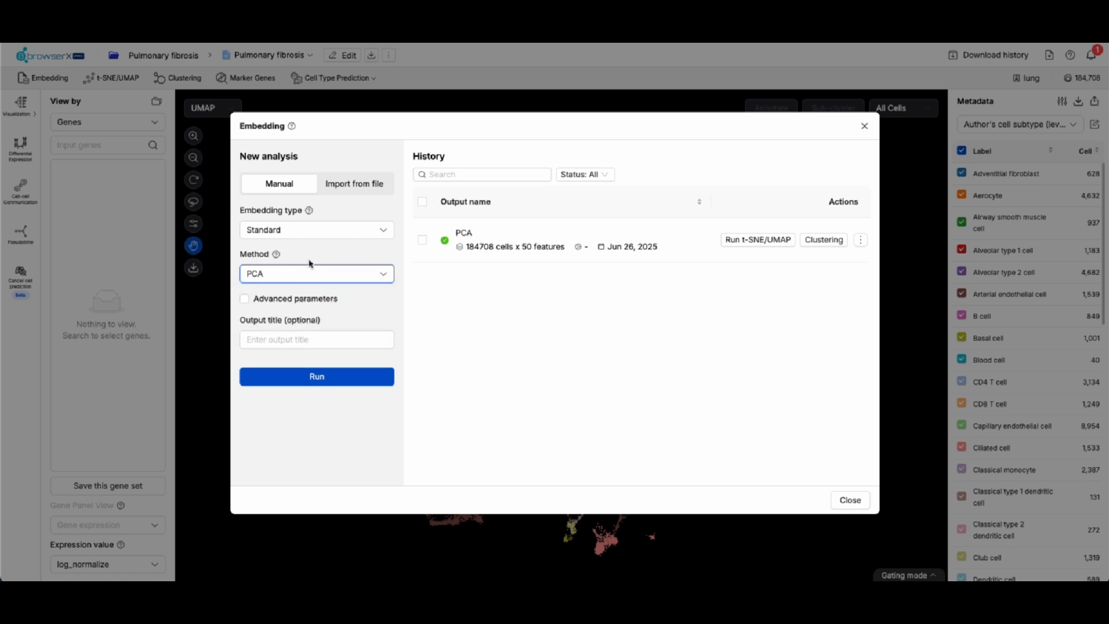
mouse_move(276, 255)
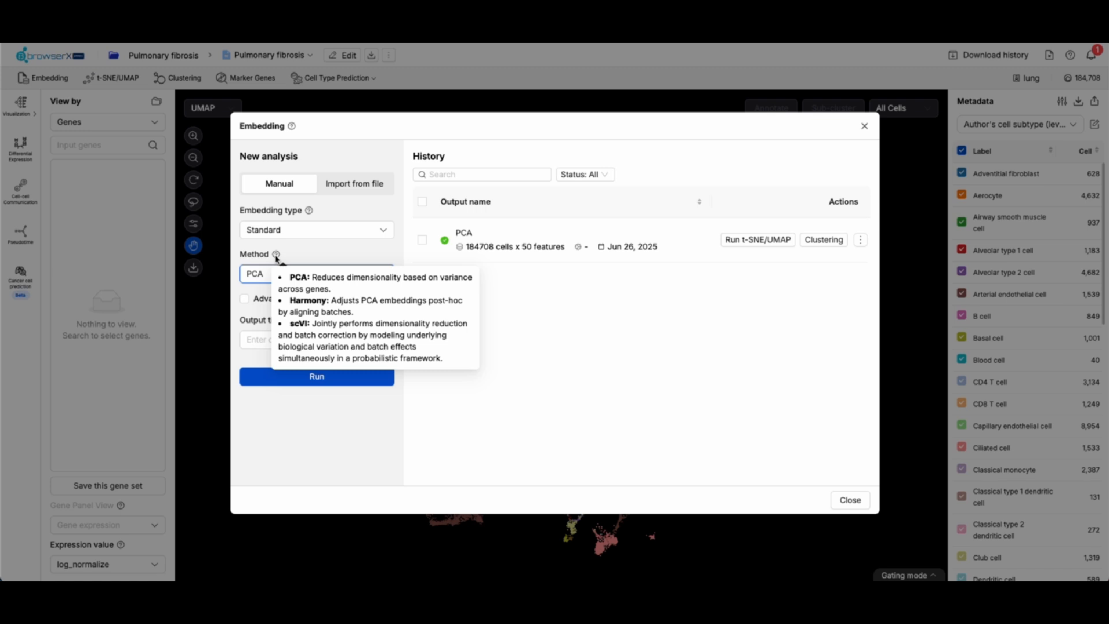
Step: Run a batch correction embedding using the Harmony method with Batch name as the batch-level metadata
left_click(332, 237)
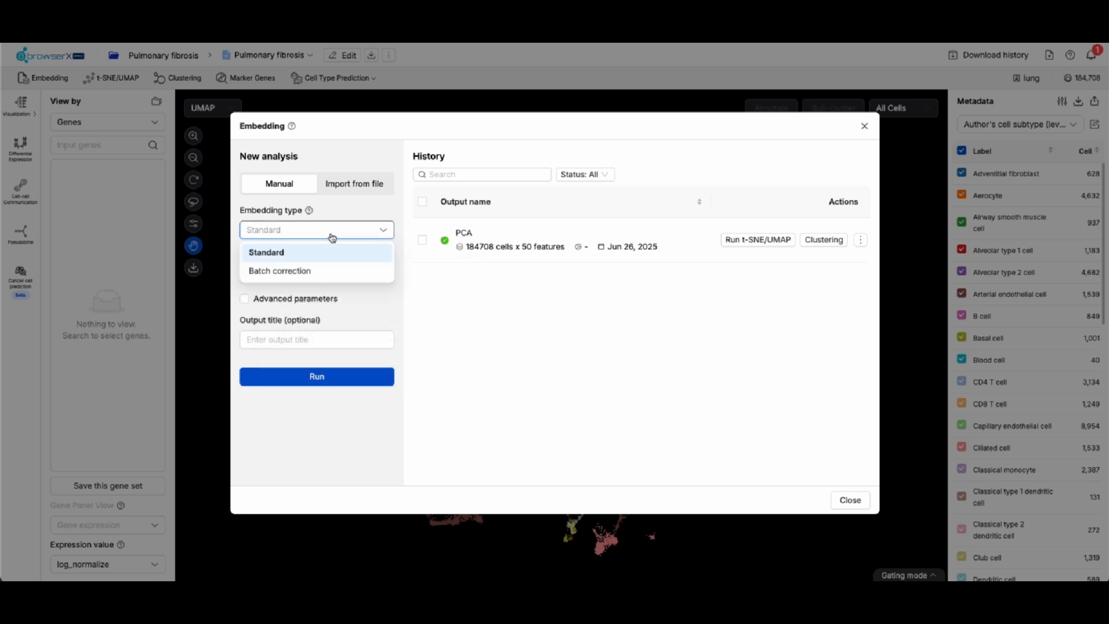
left_click(329, 273)
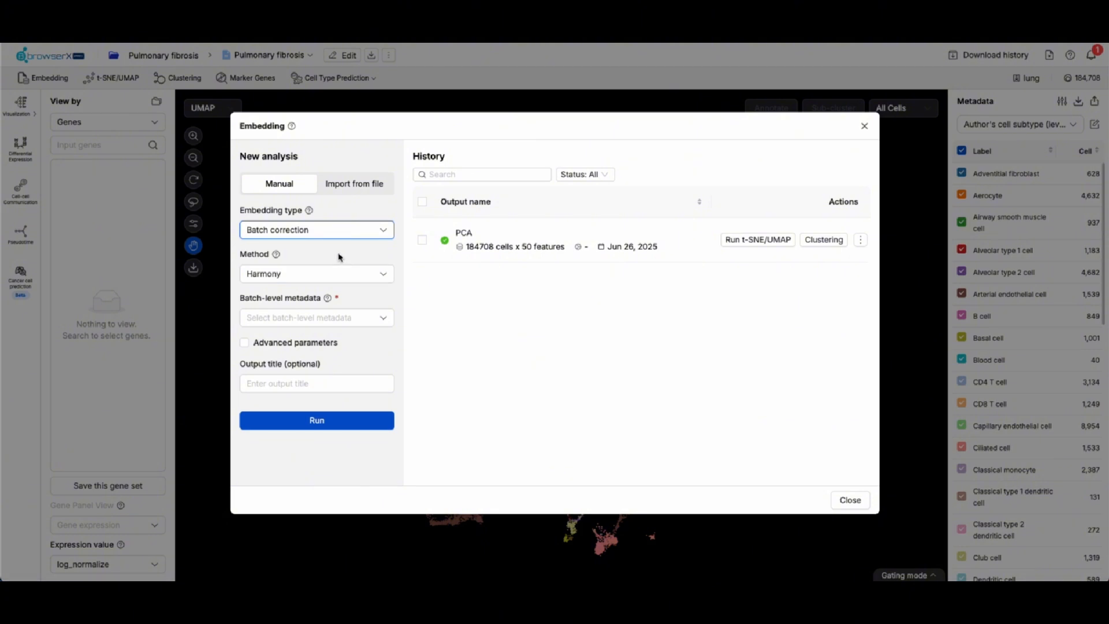
left_click(330, 276)
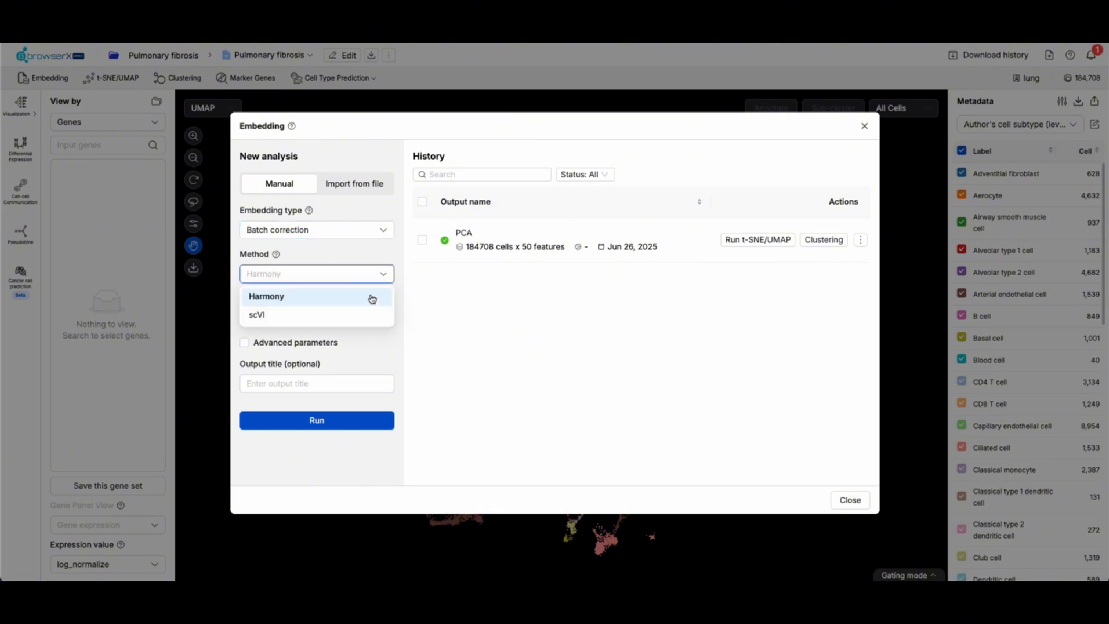
left_click(388, 278)
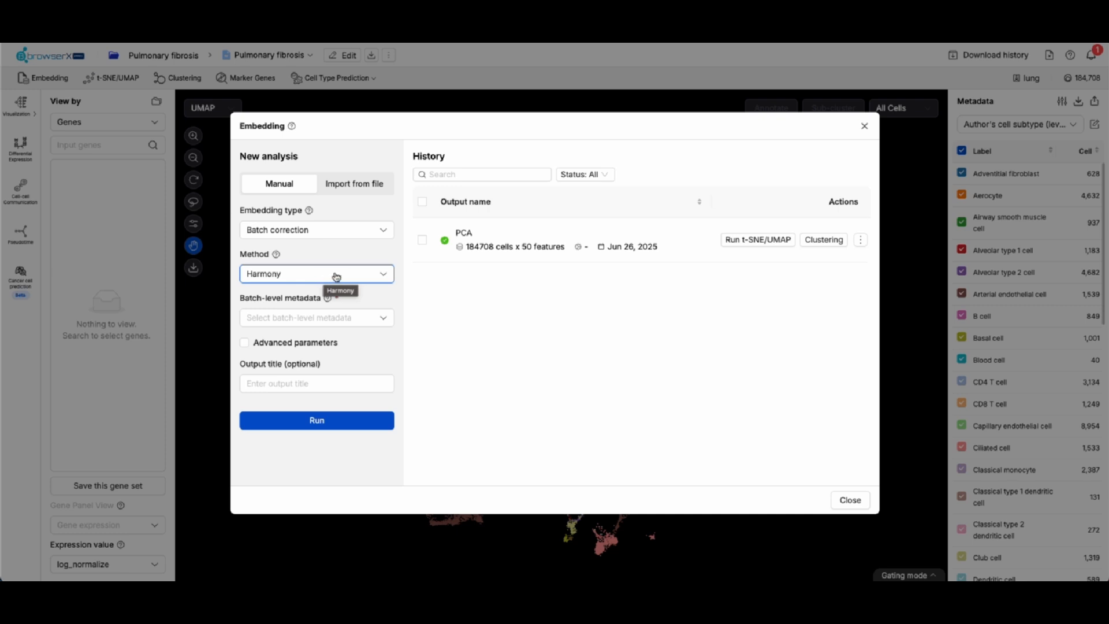
left_click(368, 318)
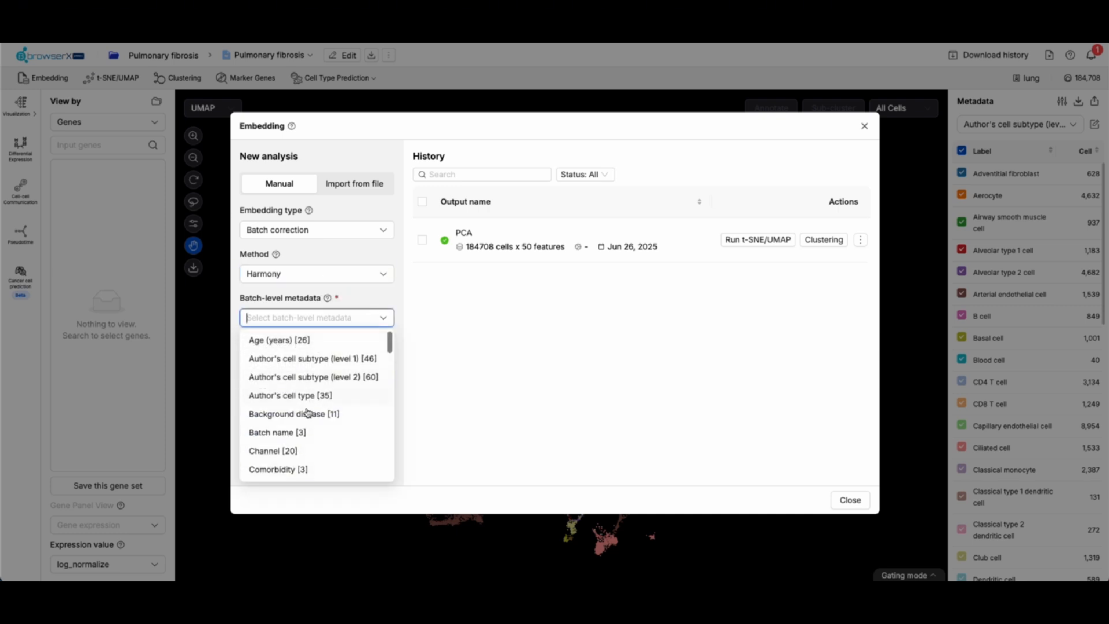
left_click(290, 437)
left_click(440, 362)
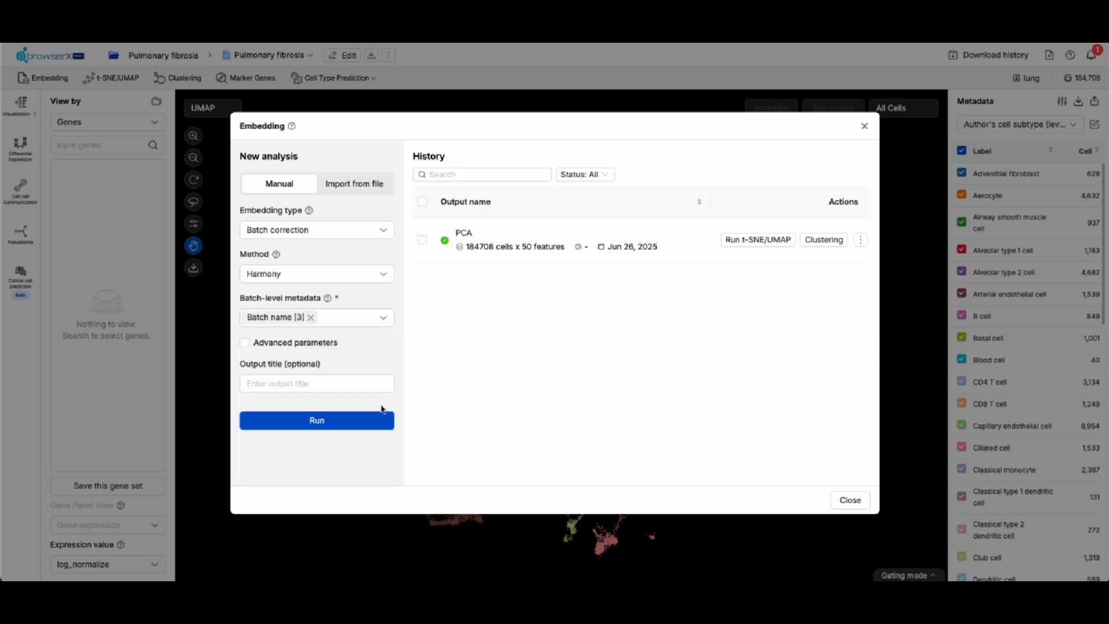
left_click(335, 422)
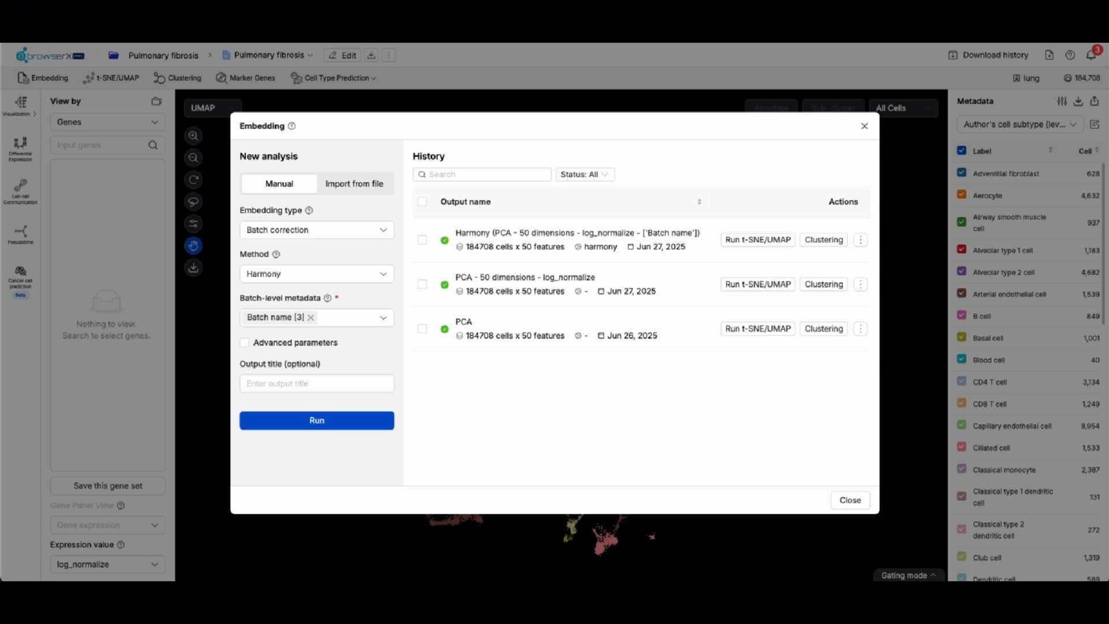
Step: Run a UMAP on the existing Harmony embedding with output title UMAP_Harmony and display that embedding in the plot
left_click(751, 241)
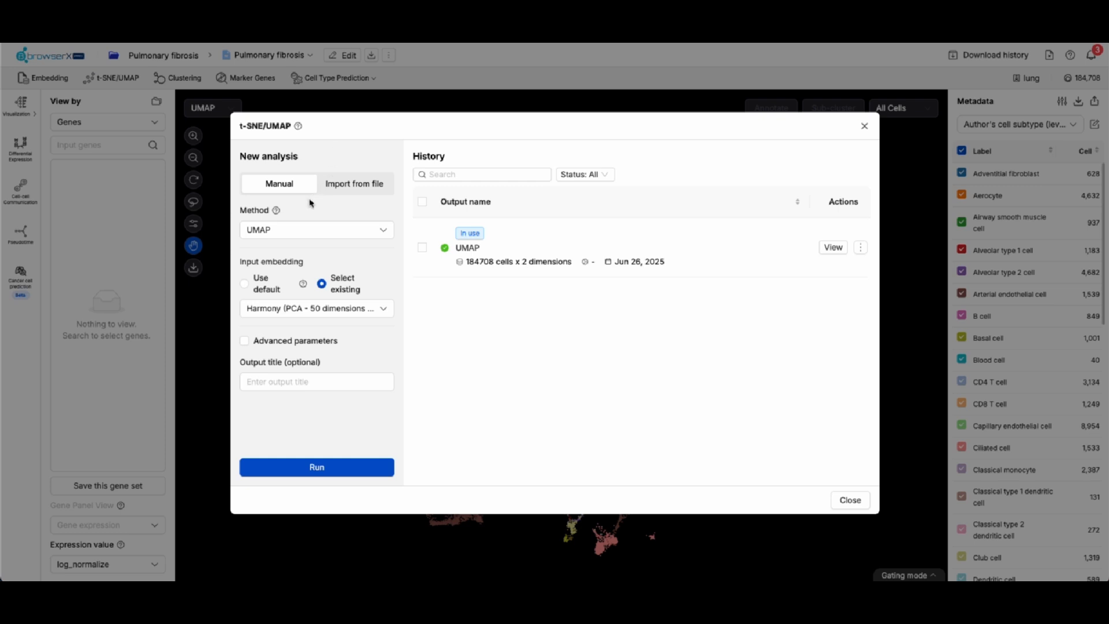
left_click(299, 231)
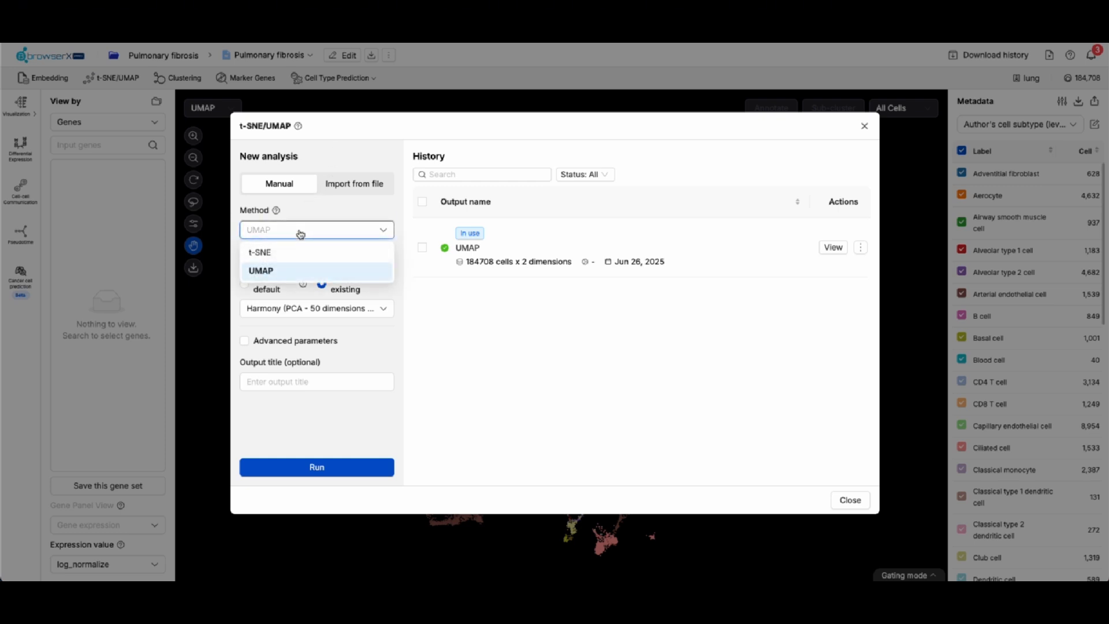
left_click(299, 231)
mouse_move(277, 211)
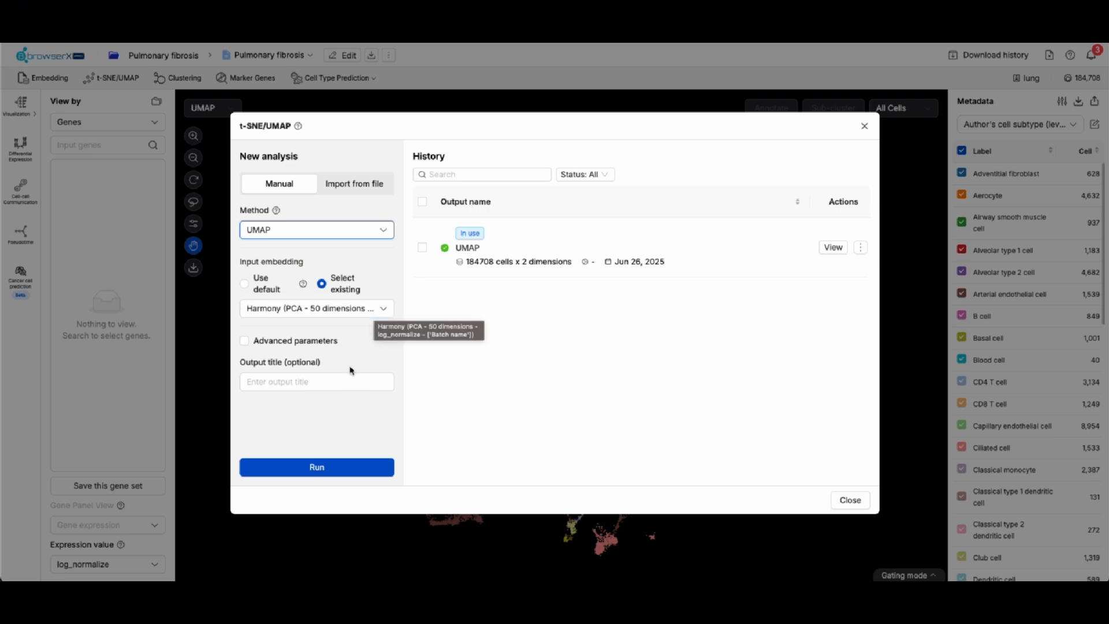
left_click(342, 383)
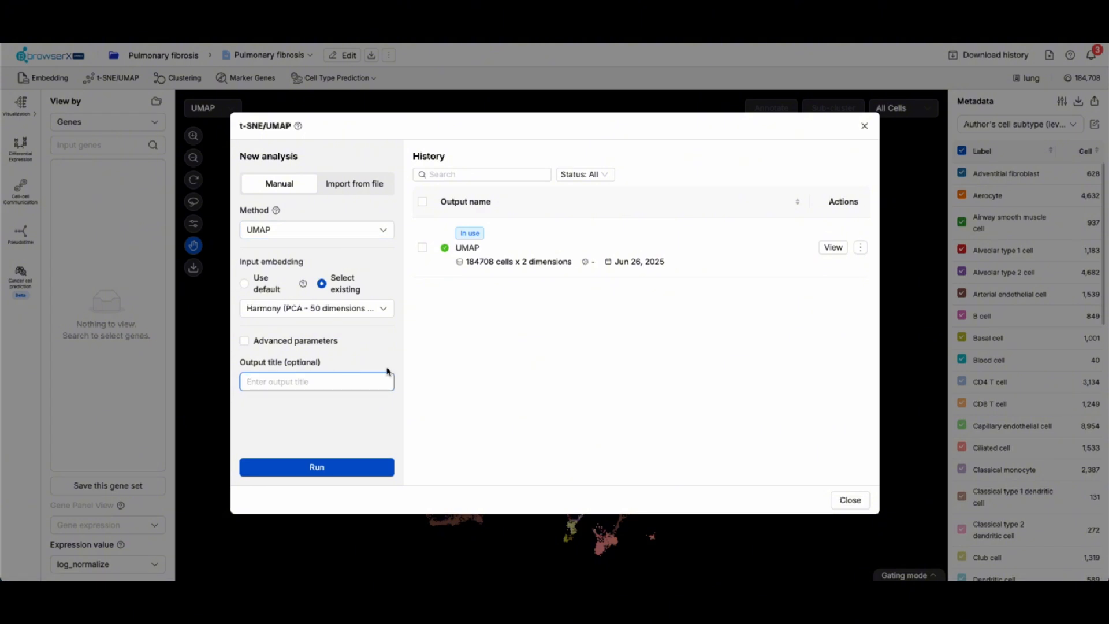
type("UMAP_Harmony")
left_click(341, 474)
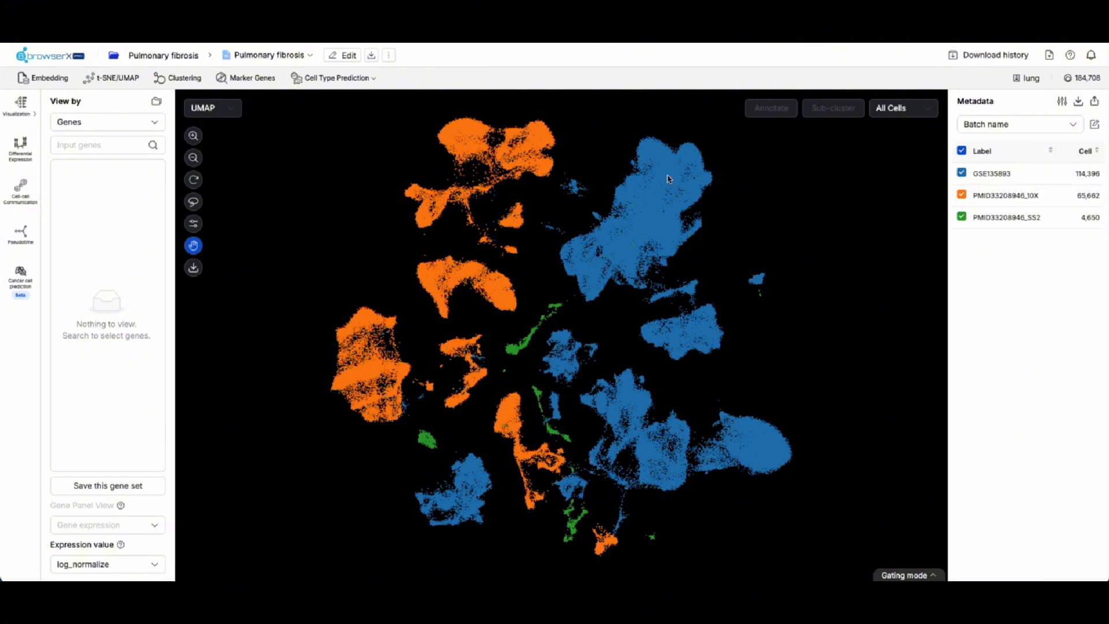
left_click(237, 108)
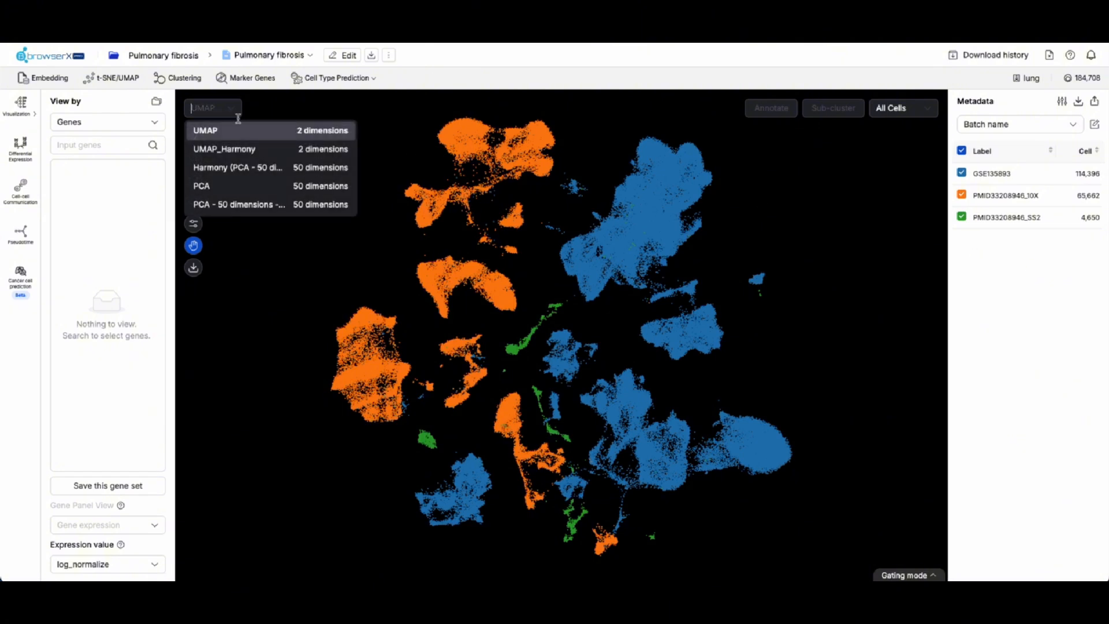
left_click(243, 149)
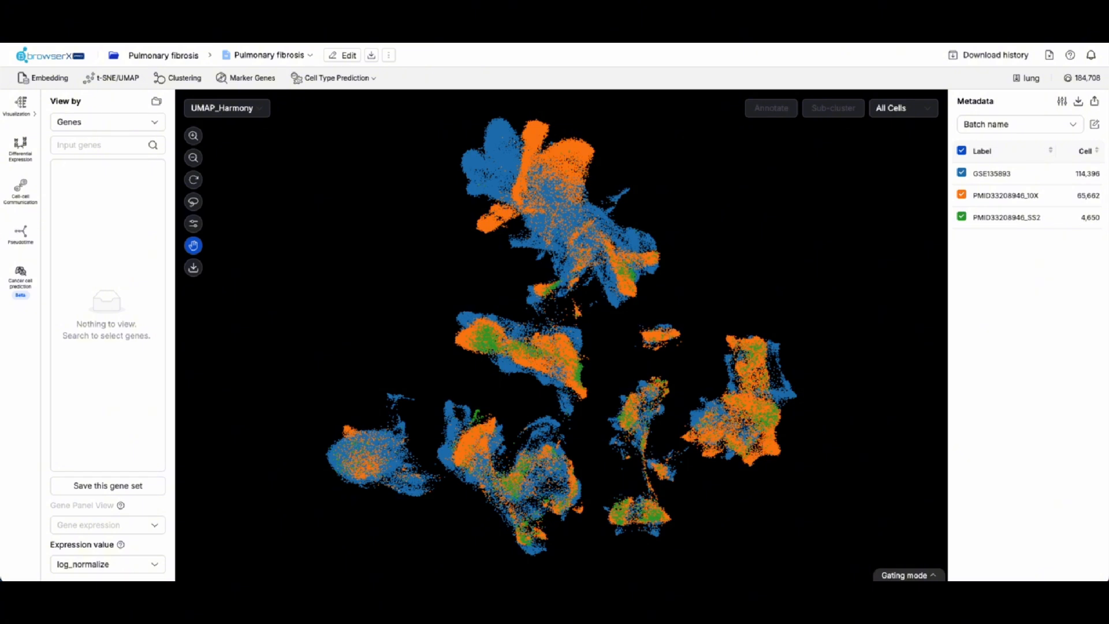
Step: Run Louvain clustering on the Harmony embedding with resolution 0.5 and look through the resulting cluster list
left_click(196, 78)
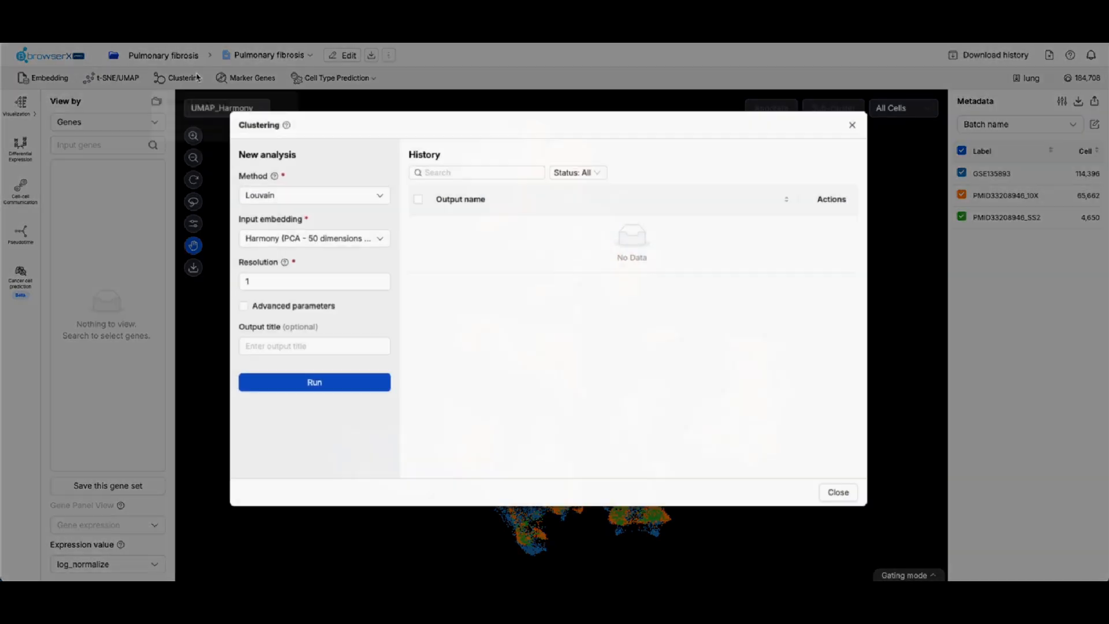
mouse_move(278, 181)
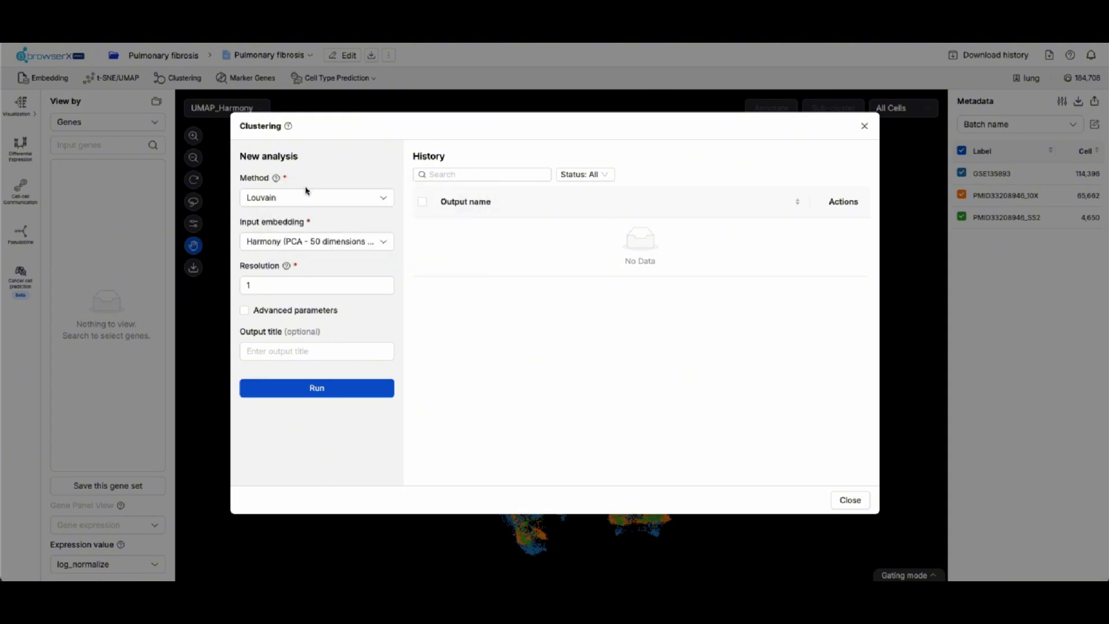
left_click(309, 198)
left_click(309, 198)
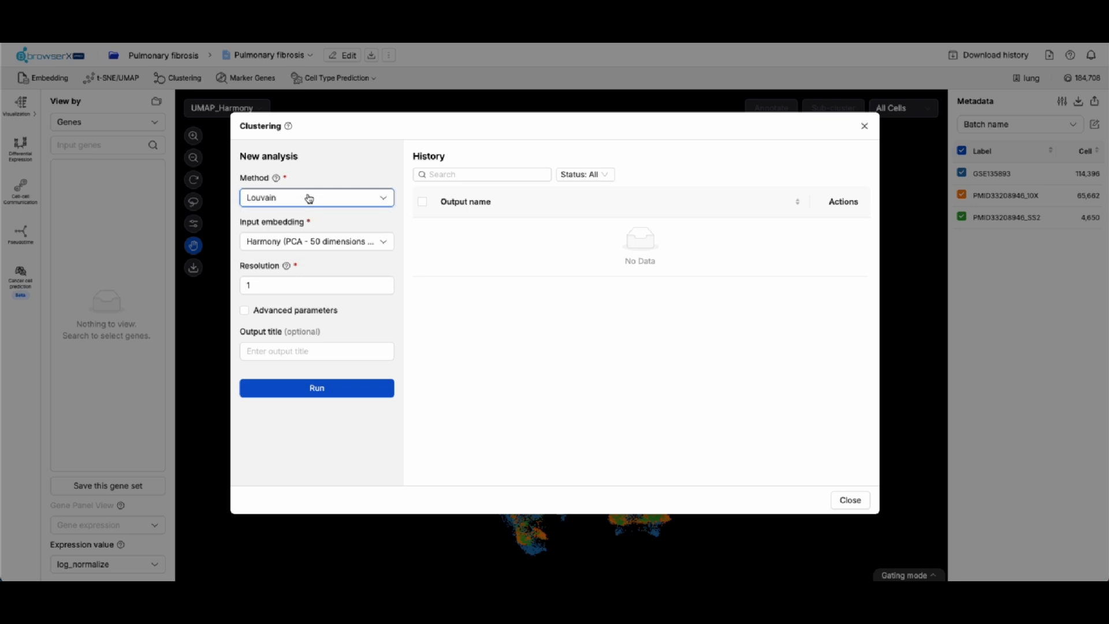
left_click(315, 283)
mouse_move(291, 270)
left_click_drag(305, 285, 225, 287)
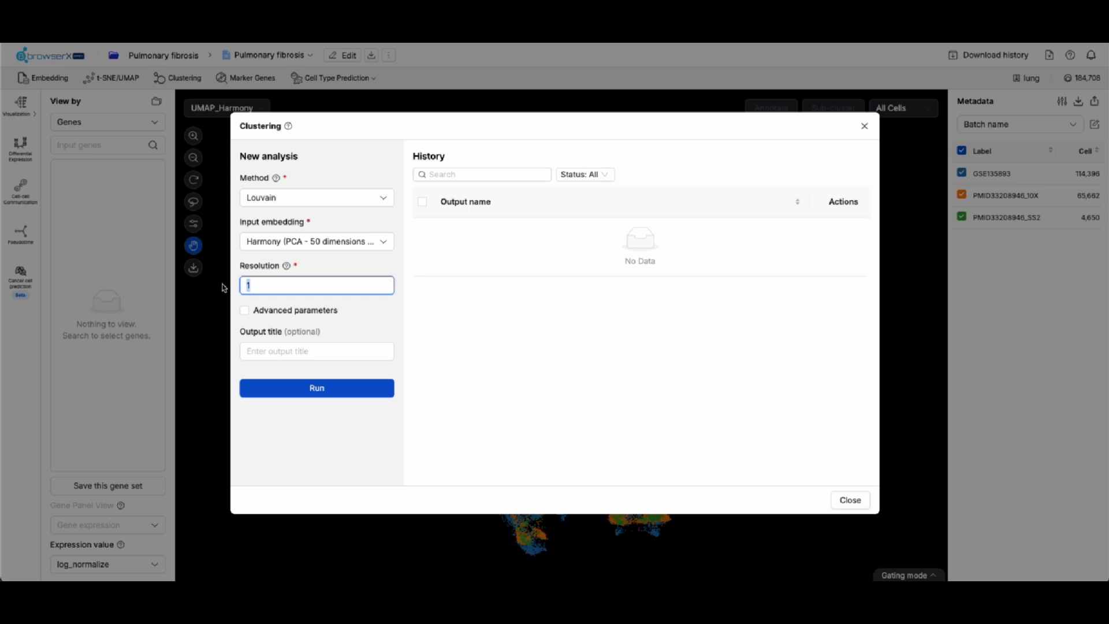
type("0.5")
left_click(357, 348)
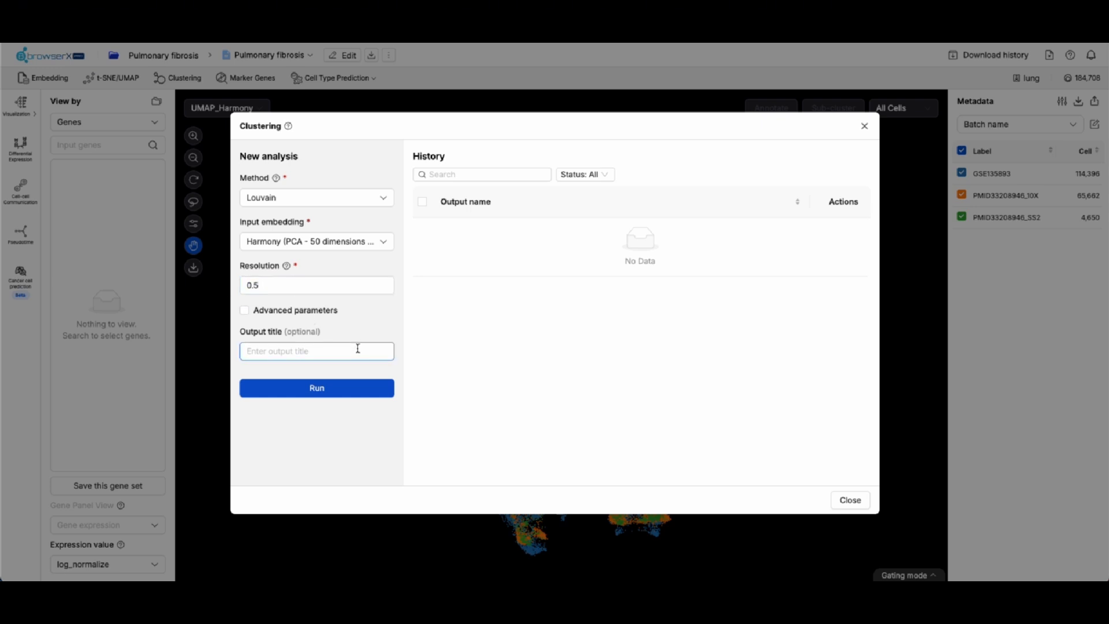
left_click(363, 388)
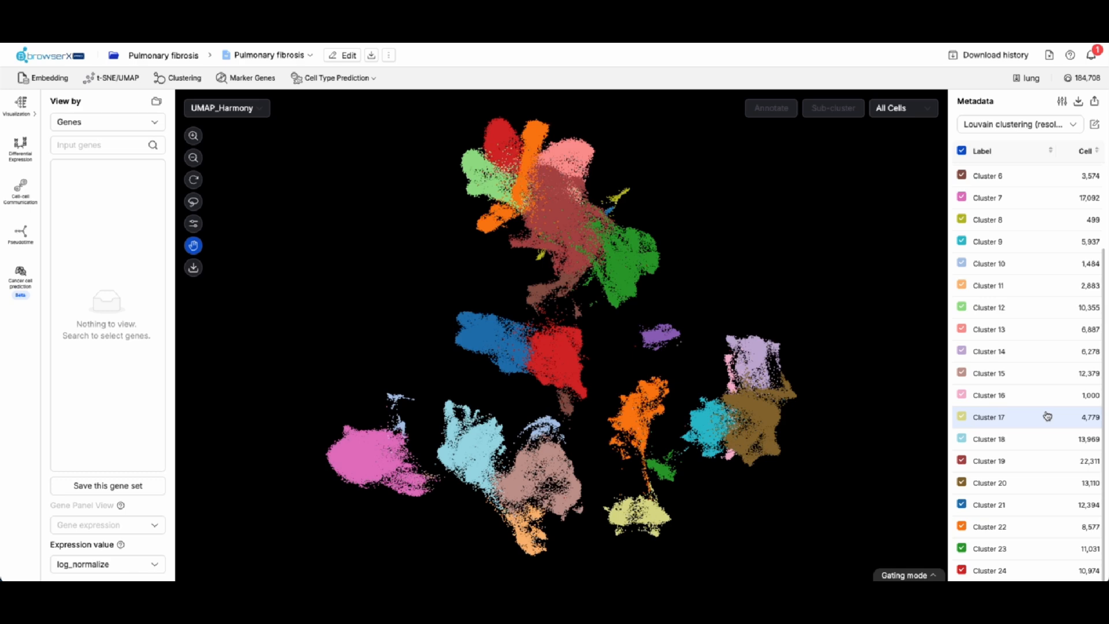
scroll(1047, 416, "up", 3)
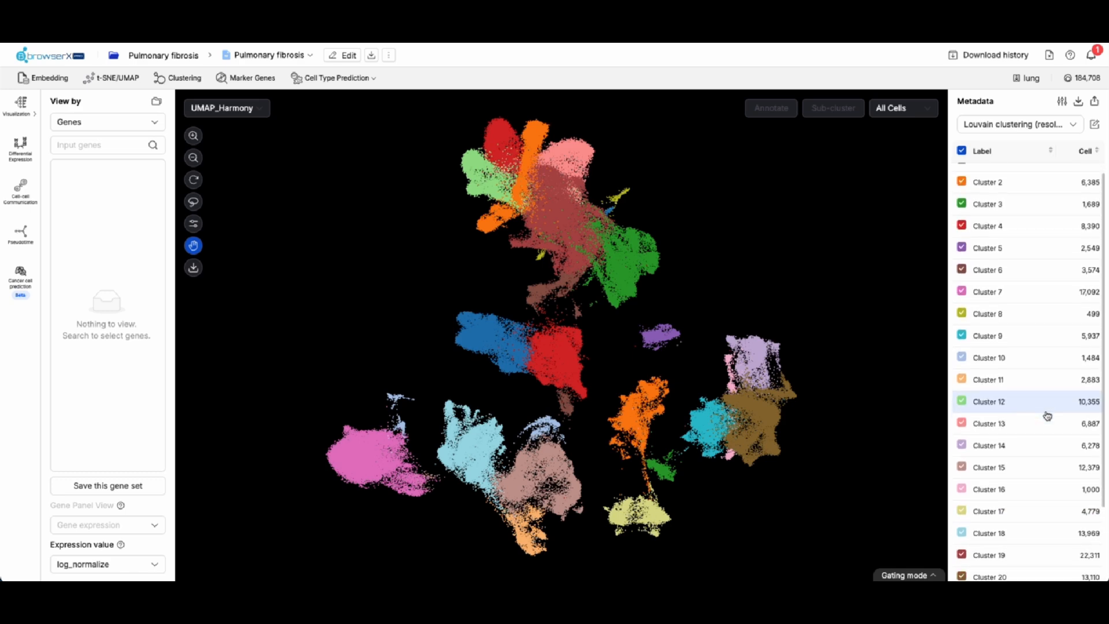
scroll(1047, 416, "down", 3)
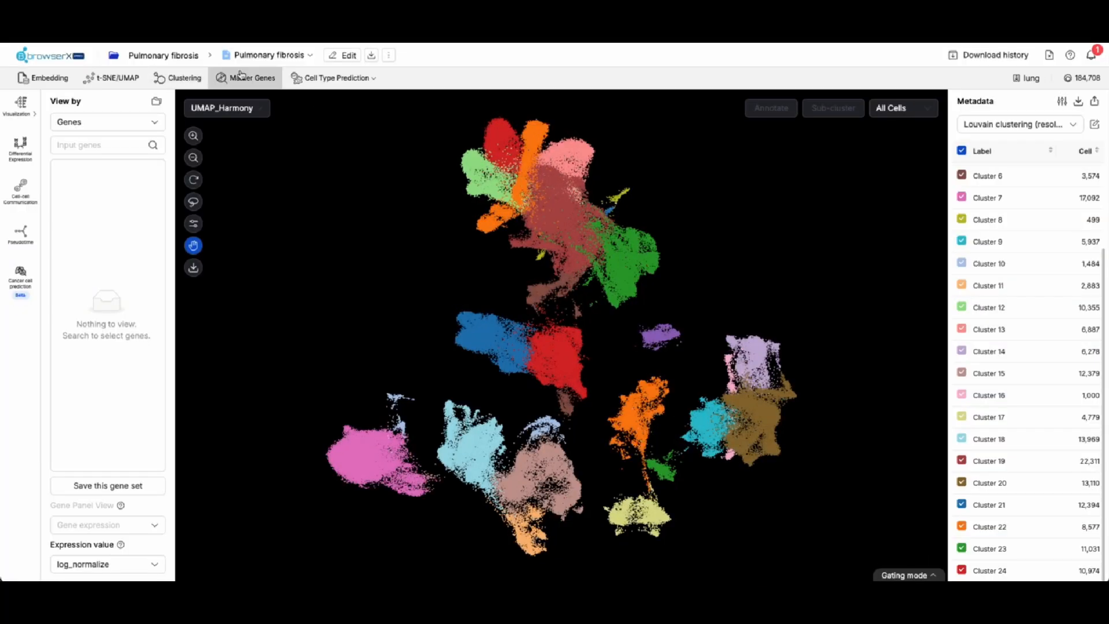
Step: Set up a MetaReference cell type prediction on the Louvain clusters, keeping Sub cell type, and open the reference customization
left_click(346, 81)
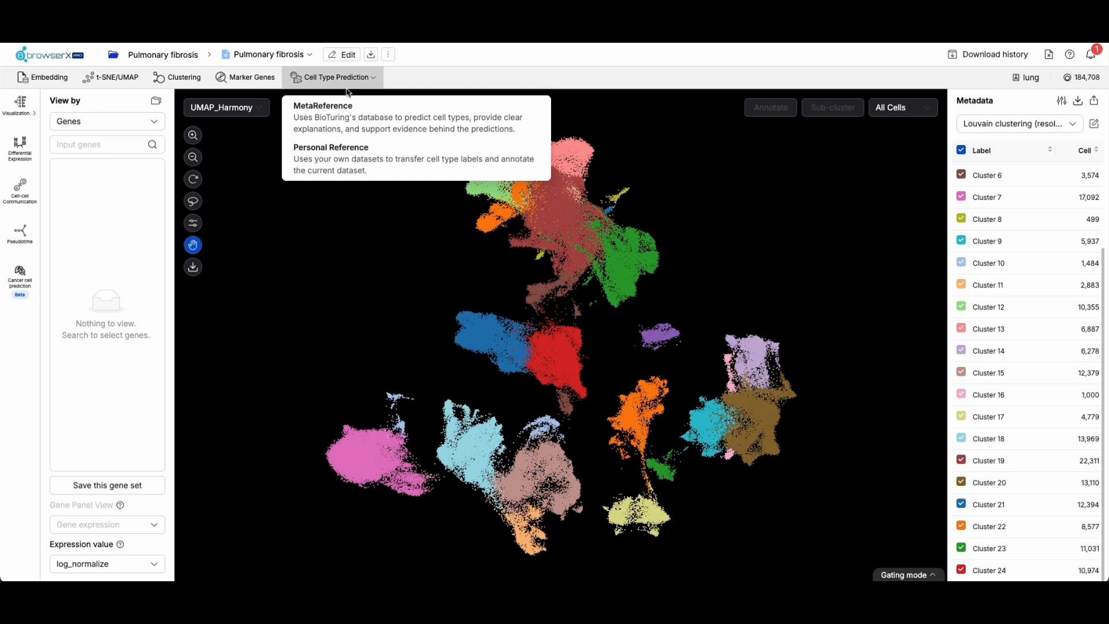
left_click(354, 121)
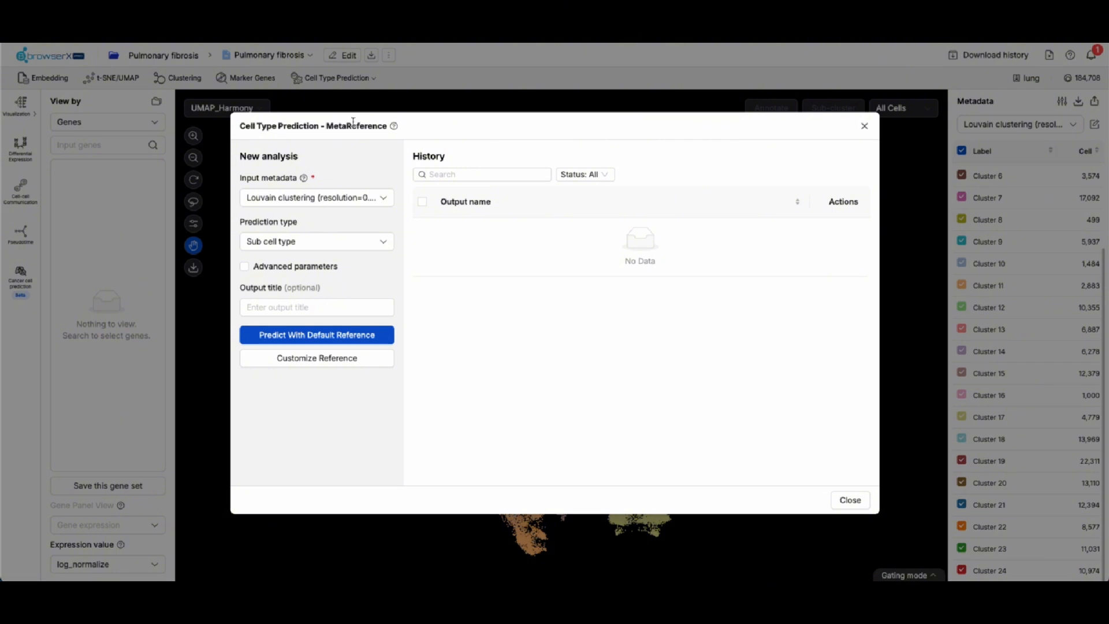
left_click(333, 245)
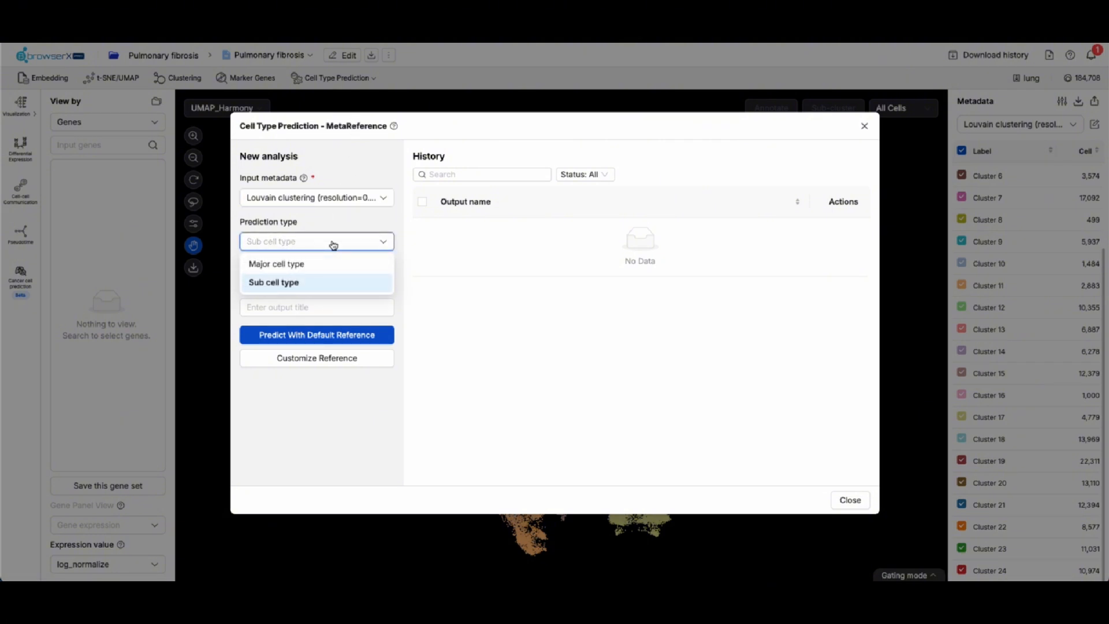
left_click(333, 245)
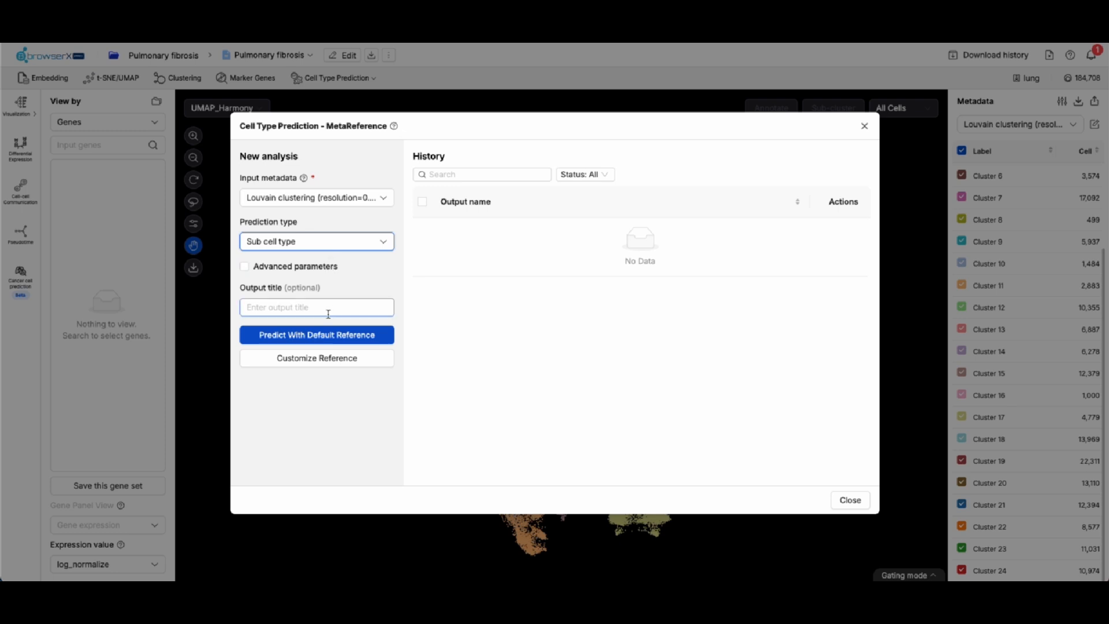
left_click(329, 365)
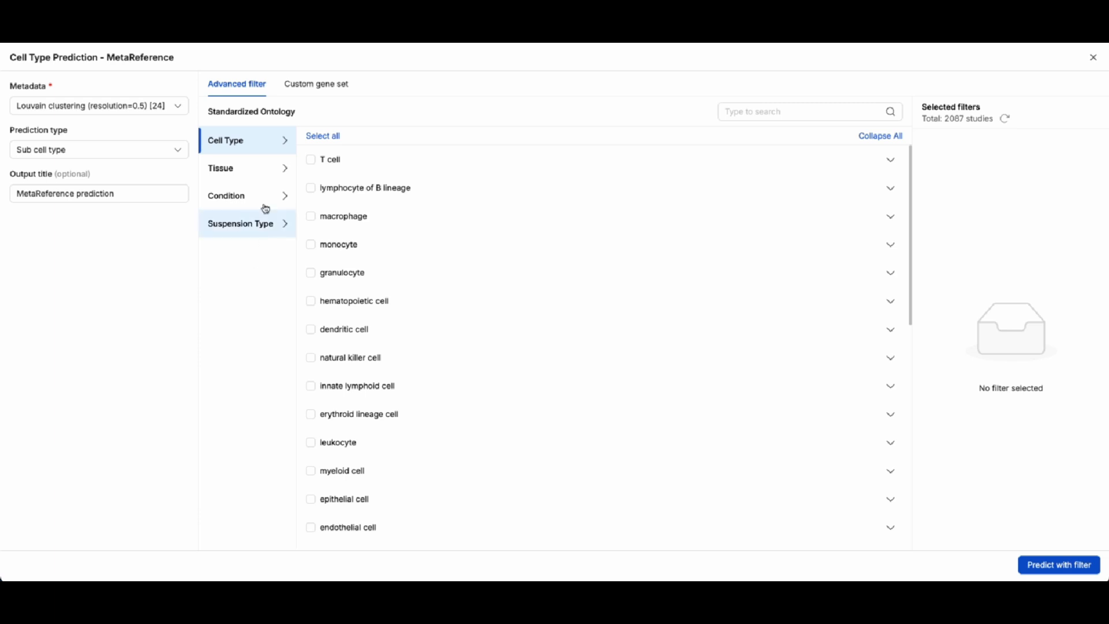
Step: Filter the reference studies by the tissue lung, refresh the study total and run the prediction with this filter
left_click(259, 173)
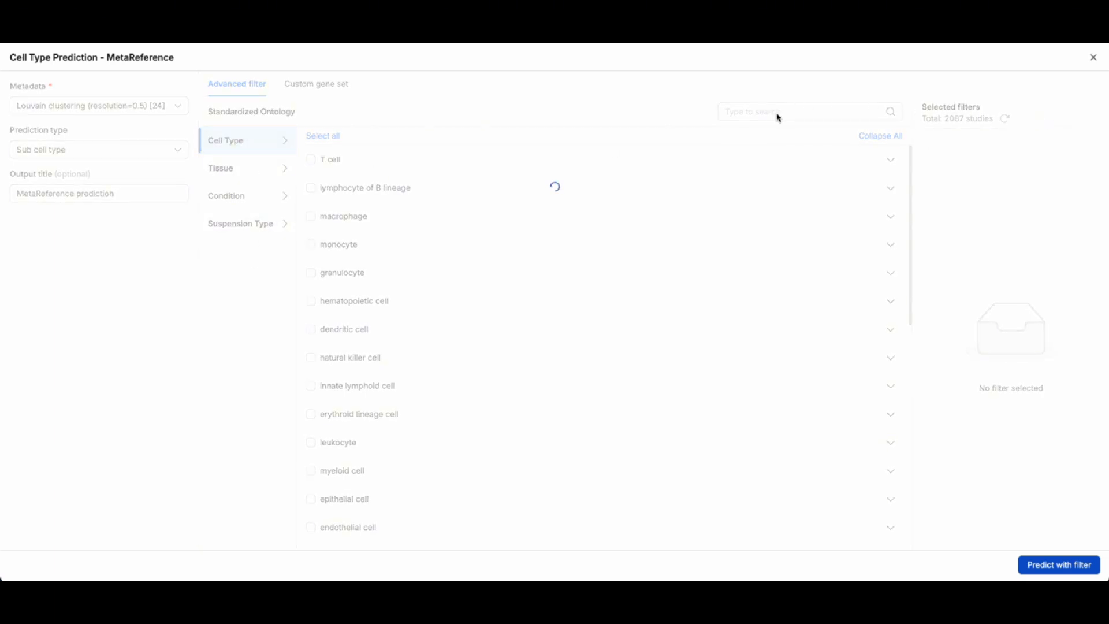
left_click(776, 113)
type("lung")
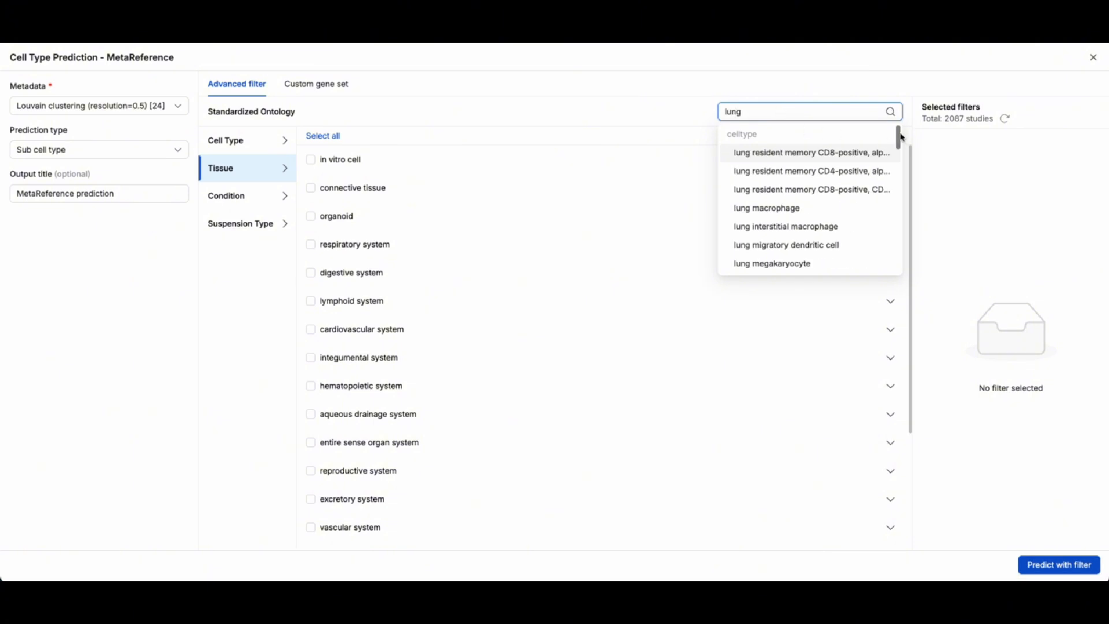
scroll(899, 142, "down", 1)
left_click_drag(899, 142, 899, 200)
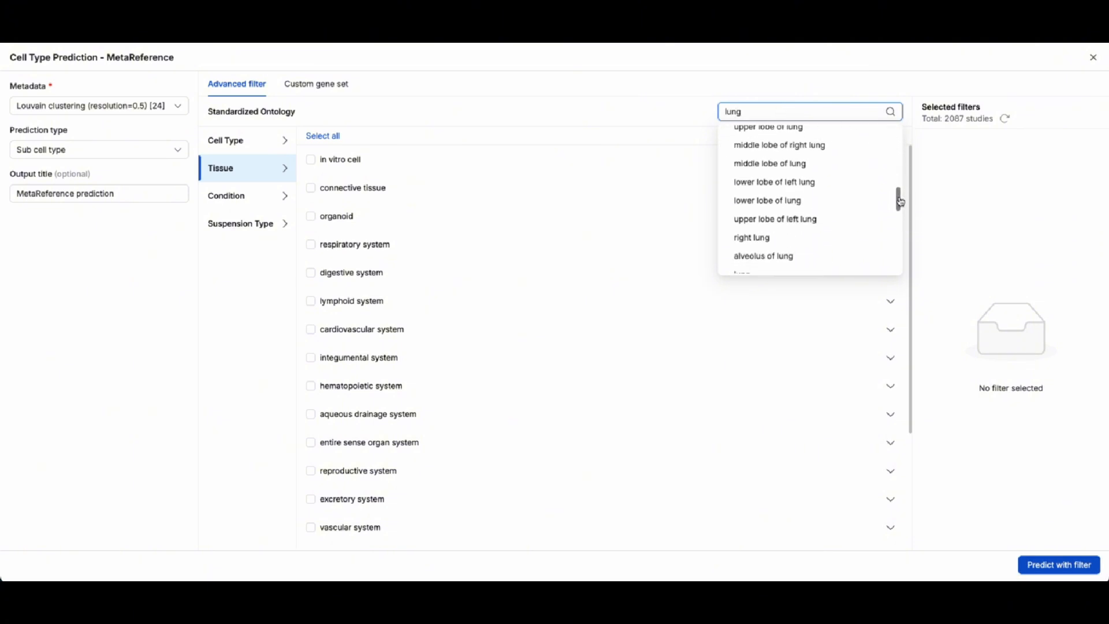
scroll(806, 210, "down", 3)
left_click(760, 214)
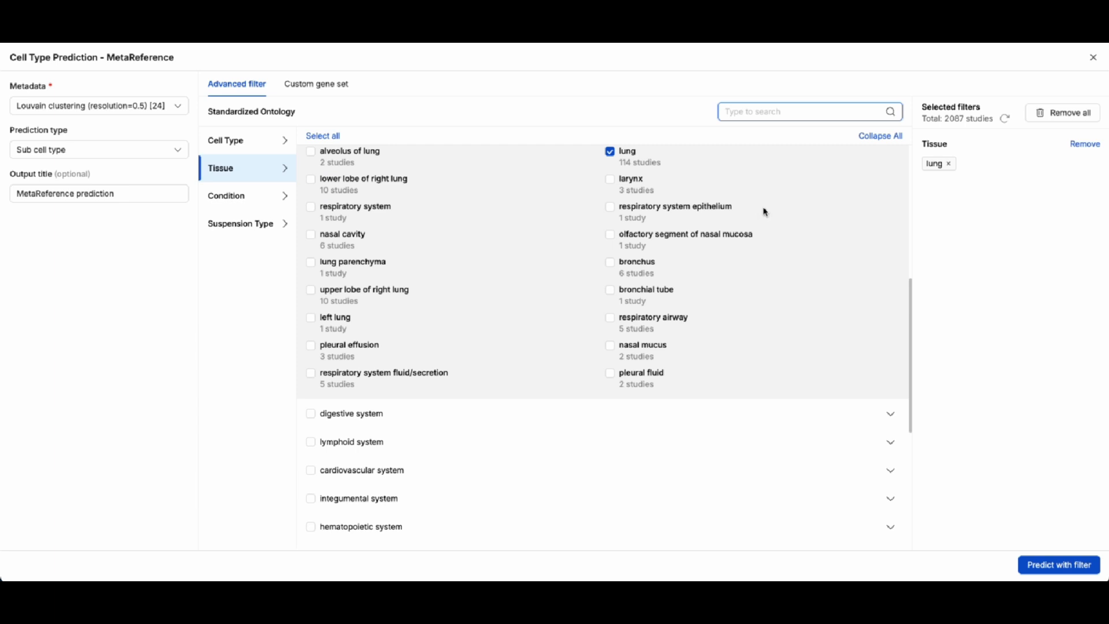
left_click(1004, 120)
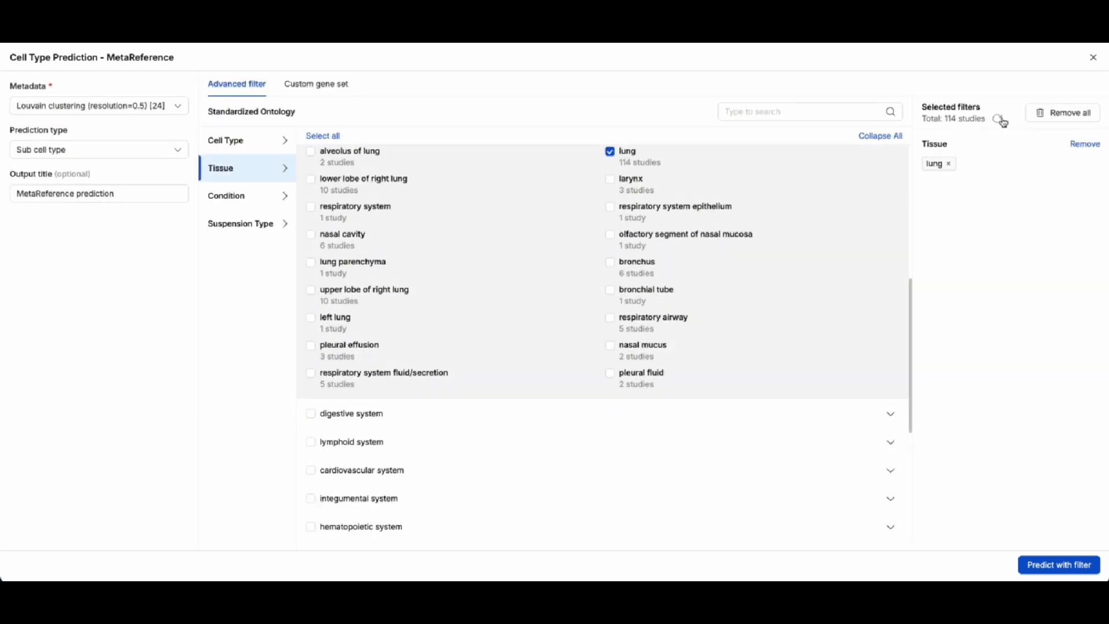
left_click(1052, 563)
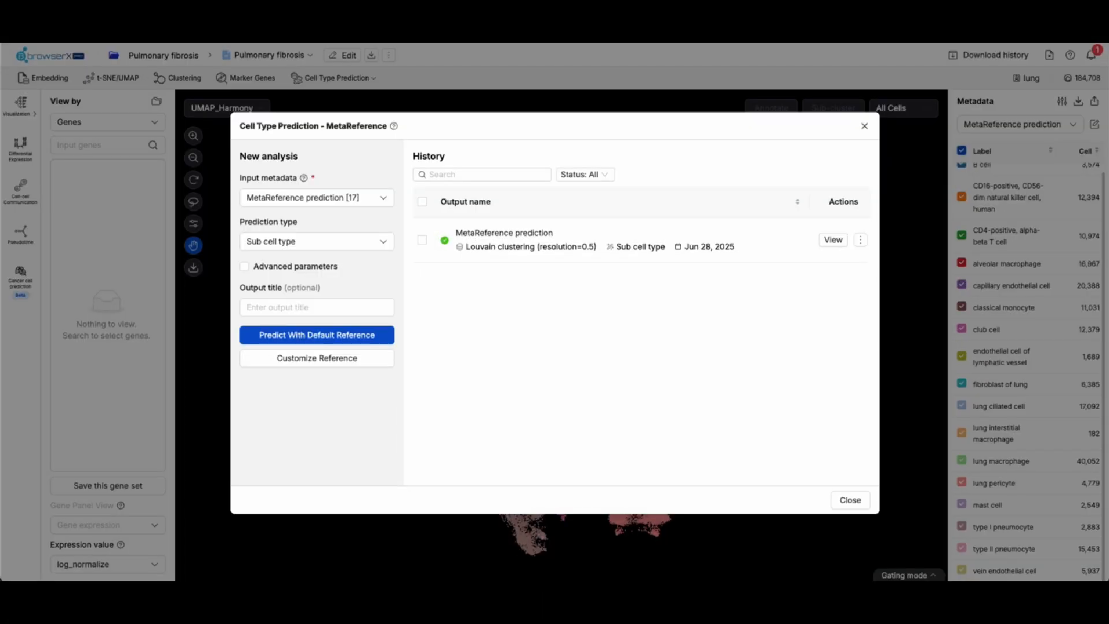
Step: Open the MetaReference prediction results and examine Cluster 1's predicted cell types, final annotation and marker gene dot plot
left_click(833, 240)
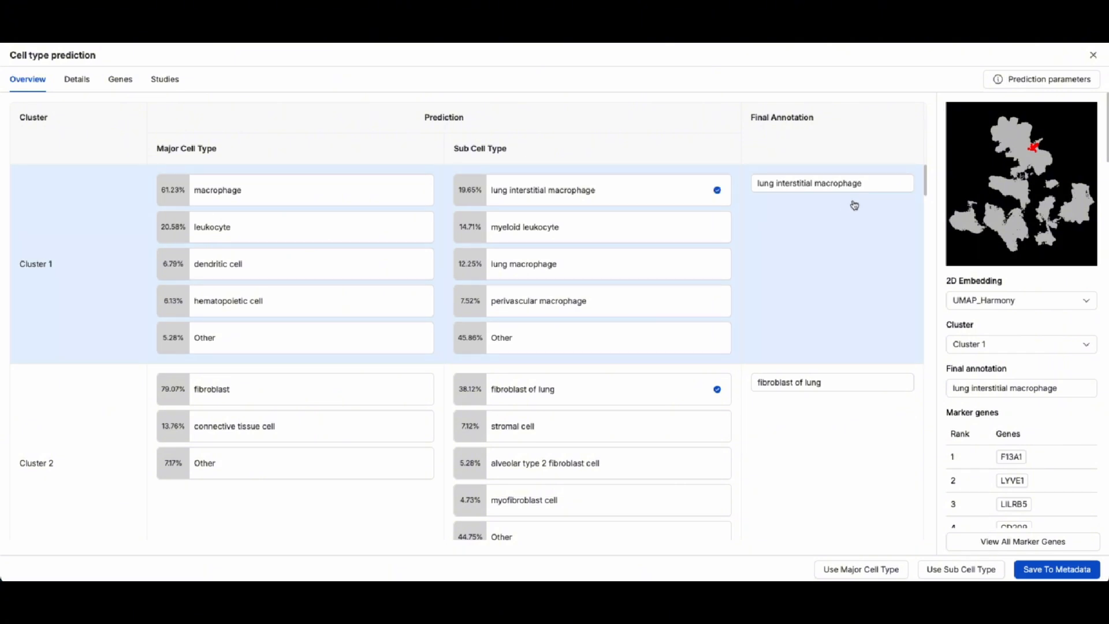
left_click_drag(861, 183, 759, 183)
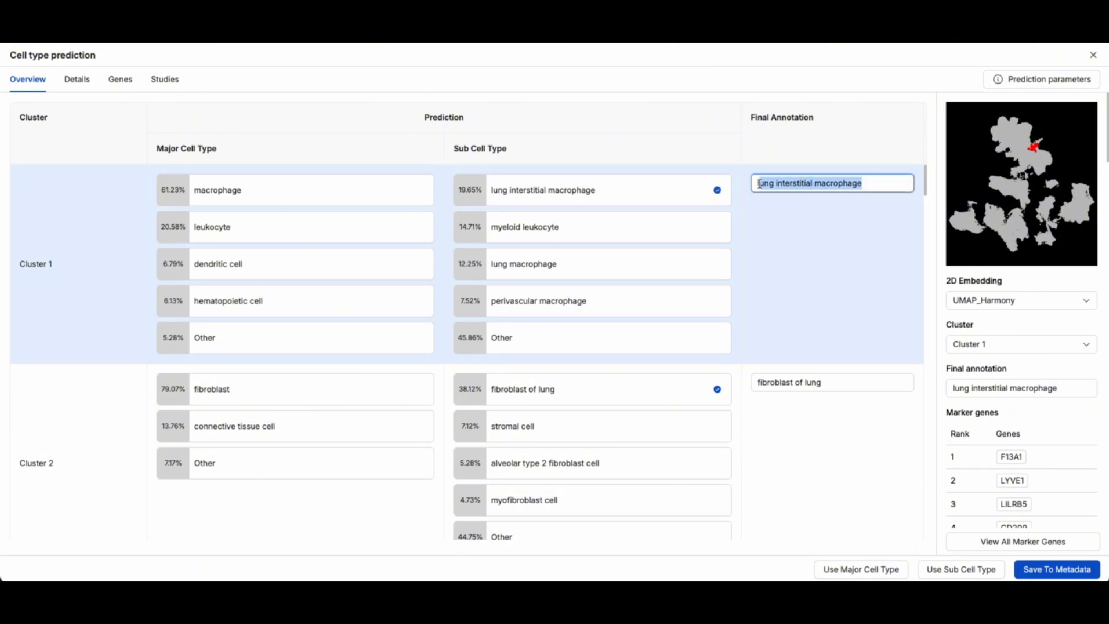
left_click(877, 187)
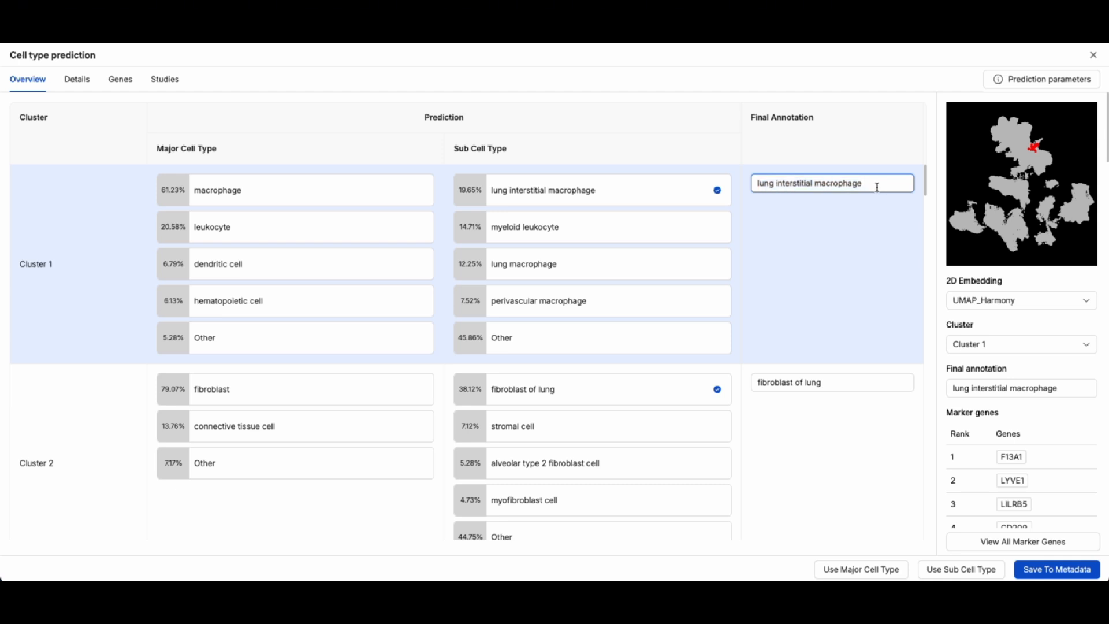
mouse_move(284, 188)
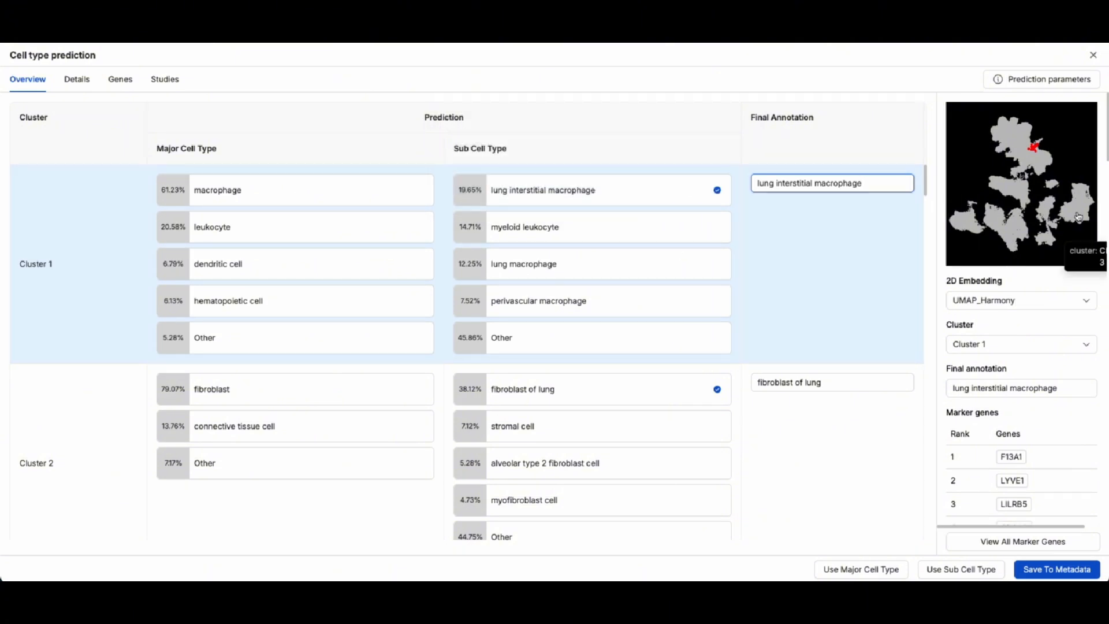
mouse_move(1104, 156)
left_mouse_down()
mouse_move(1108, 238)
mouse_move(1108, 165)
left_mouse_up()
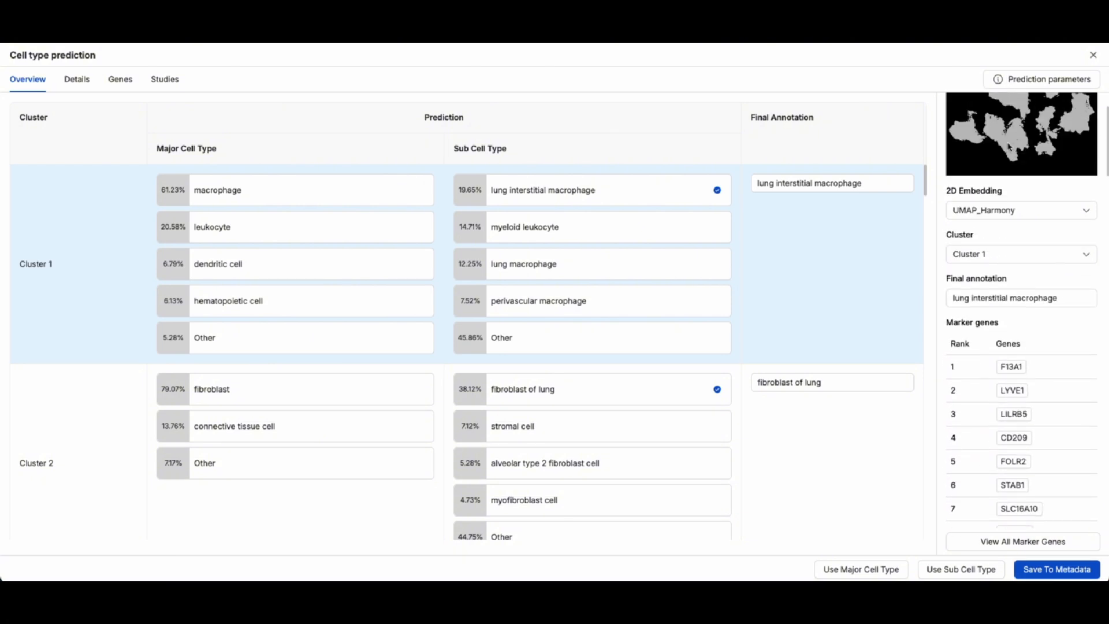
left_click(87, 84)
mouse_move(86, 174)
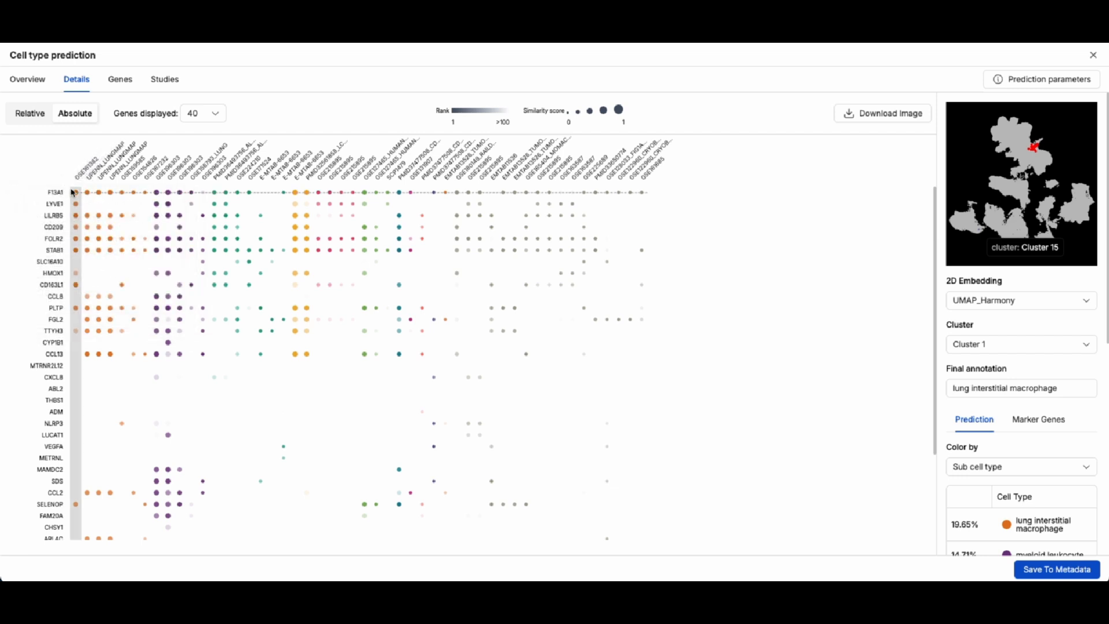
mouse_move(76, 198)
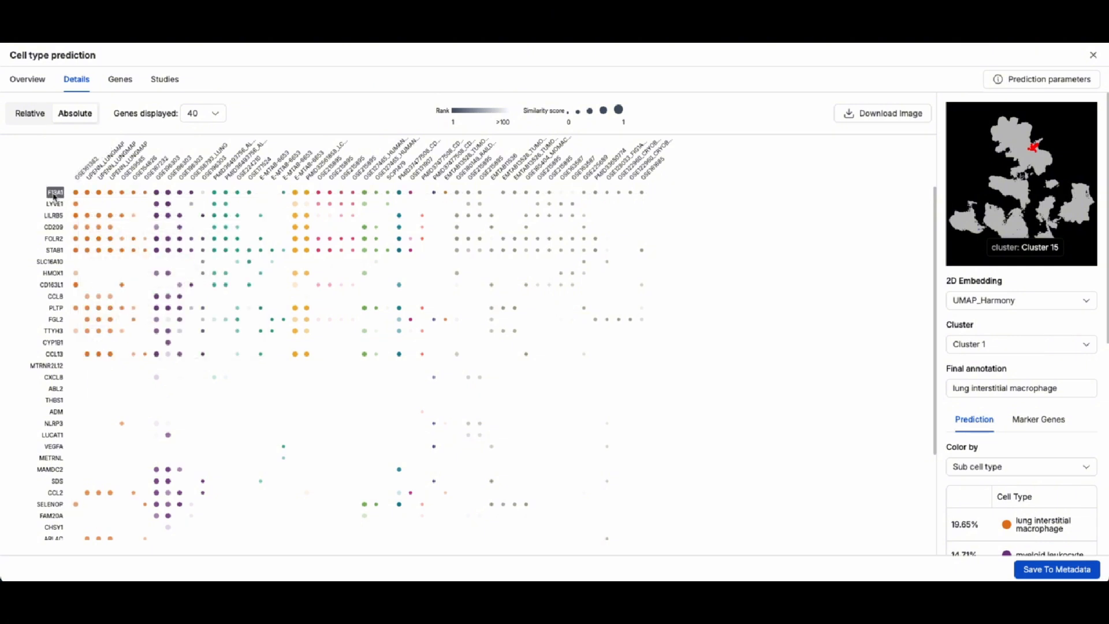
Step: Examine marker gene F13A1's expression and statistics for Cluster 1, and open the studies supporting the prediction
left_click(55, 194)
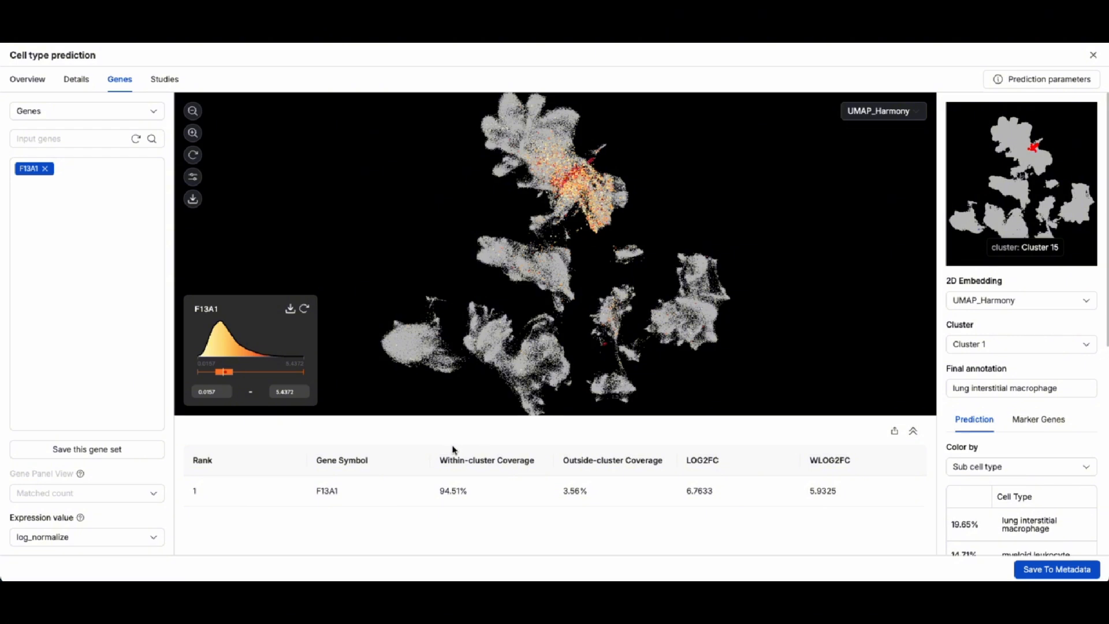
left_click_drag(440, 460, 735, 464)
left_click_drag(809, 460, 849, 460)
left_click(856, 440)
left_click(171, 84)
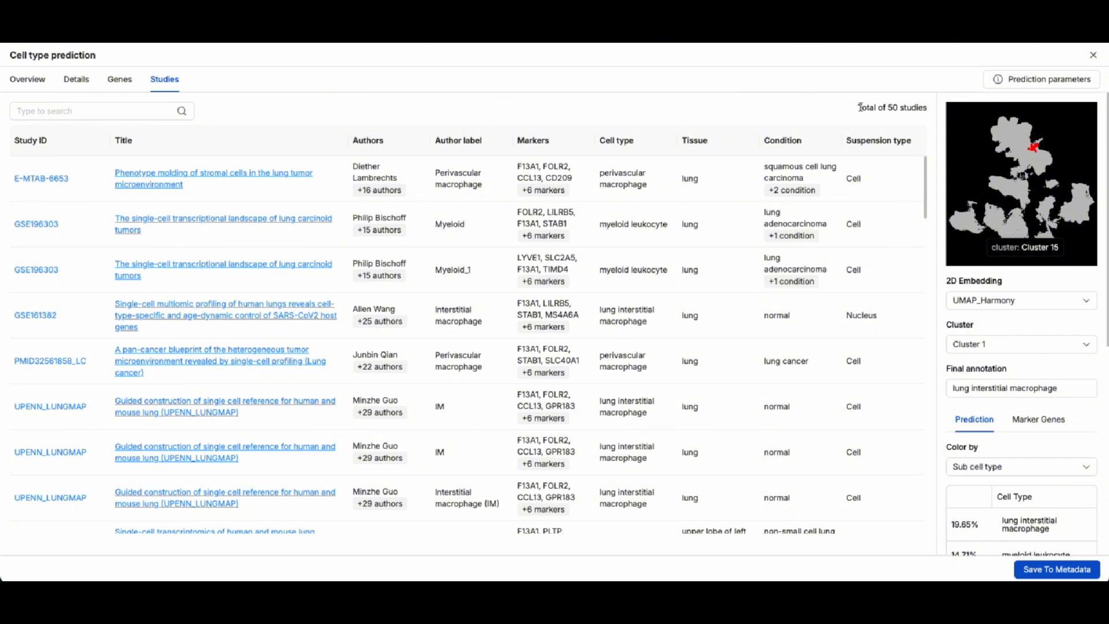
Step: Save the final cell type annotations from the prediction overview to the metadata and highlight the lung macrophage cells on the UMAP
left_click_drag(858, 107, 926, 102)
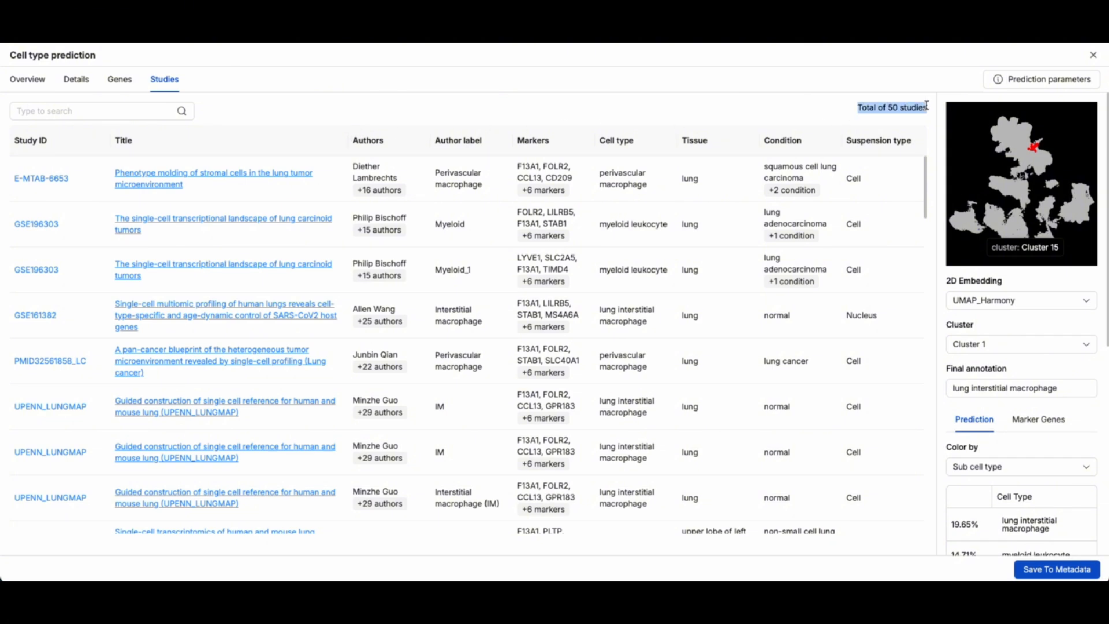
left_click(926, 103)
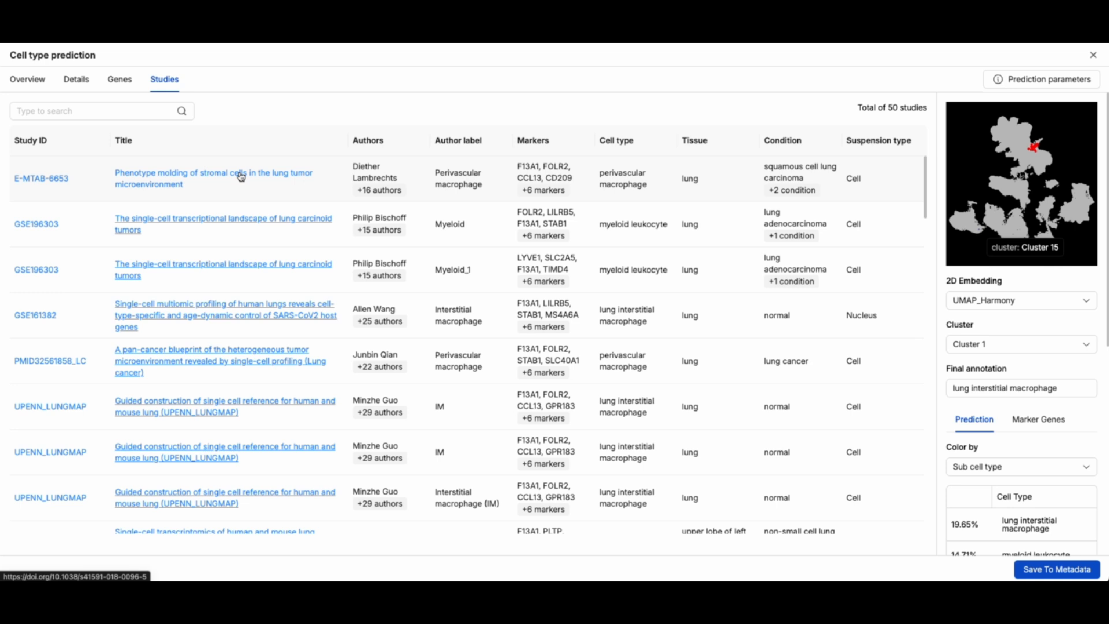
left_click(24, 84)
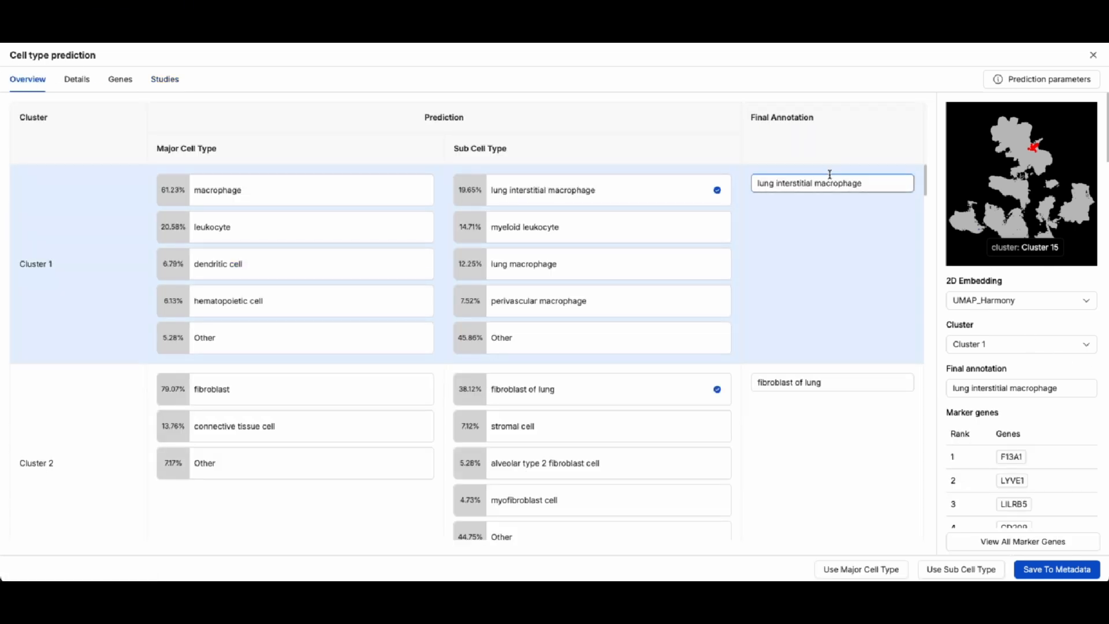
left_click(1046, 571)
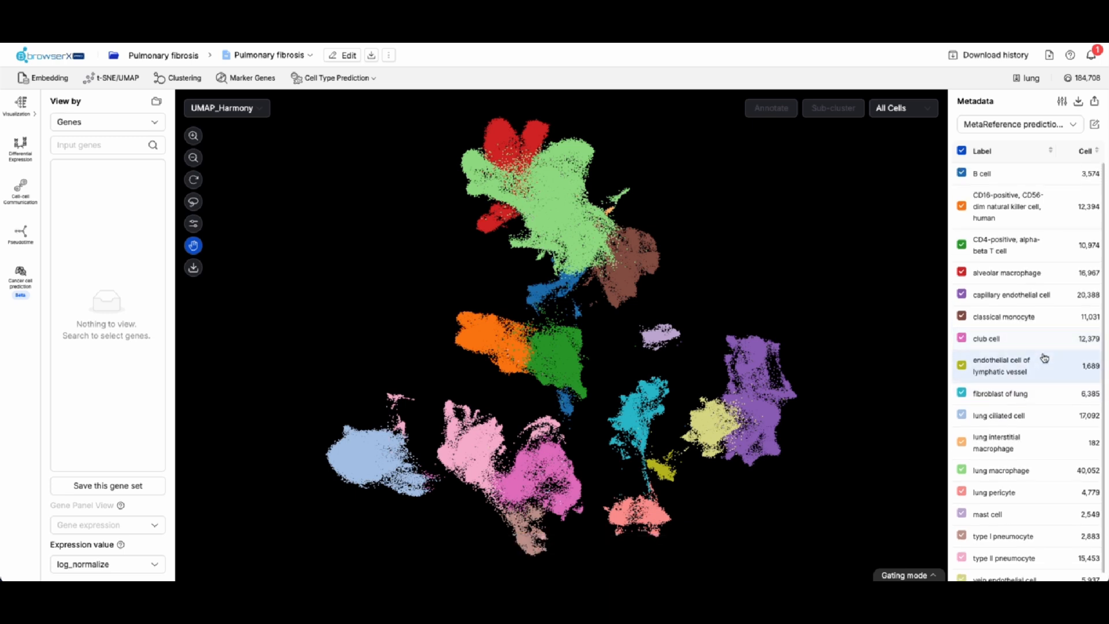
scroll(1044, 358, "down", 1)
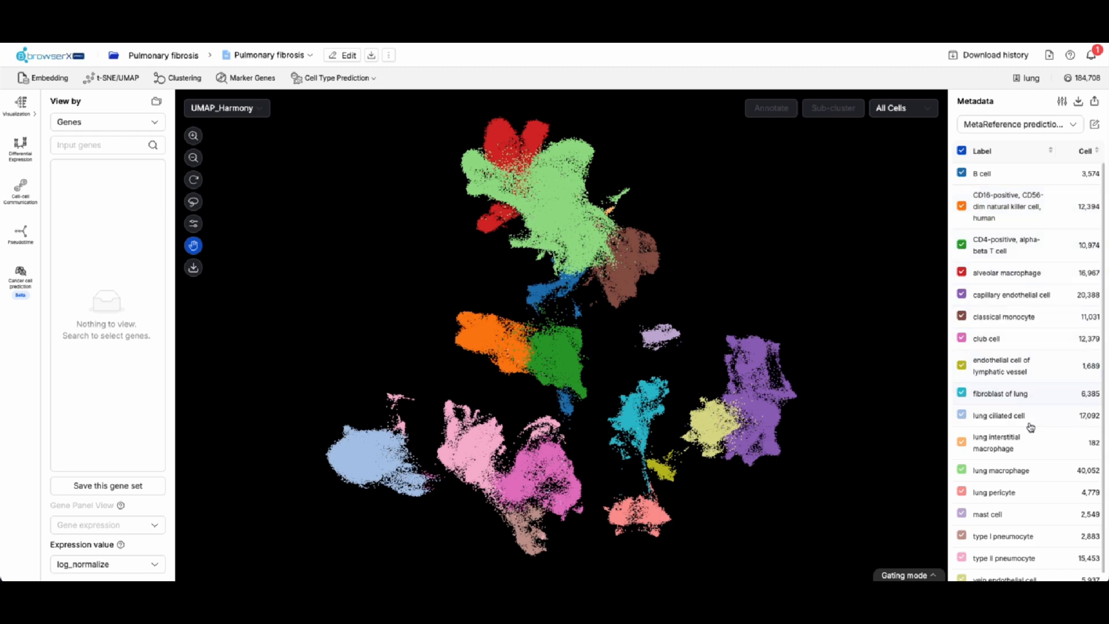
left_click(1028, 472)
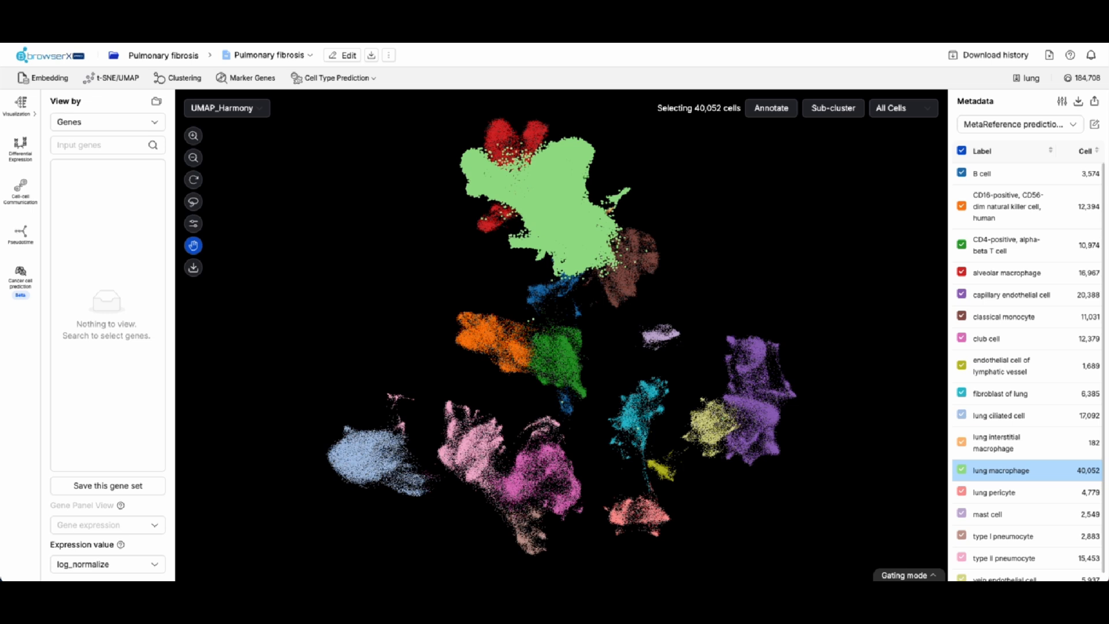
Step: Create basic violin charts of MARCO and COL1A1 expression across the MetaReference prediction cell types
left_click(21, 103)
left_click(72, 107)
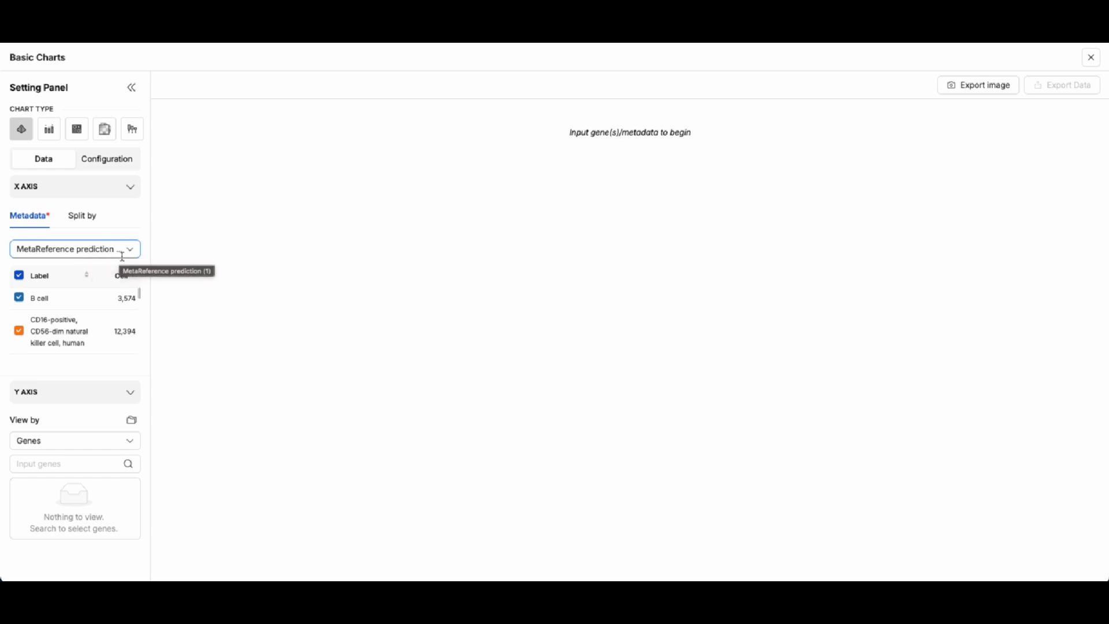
left_click(79, 459)
type("marco")
key("Return")
type("co")
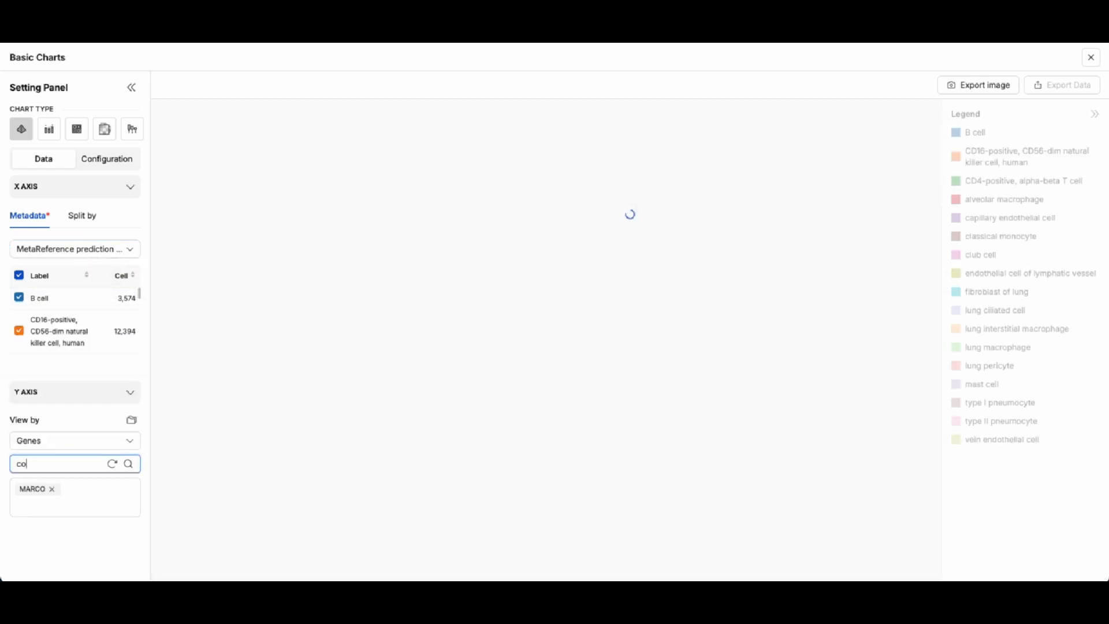
type("l1a1")
key("Return")
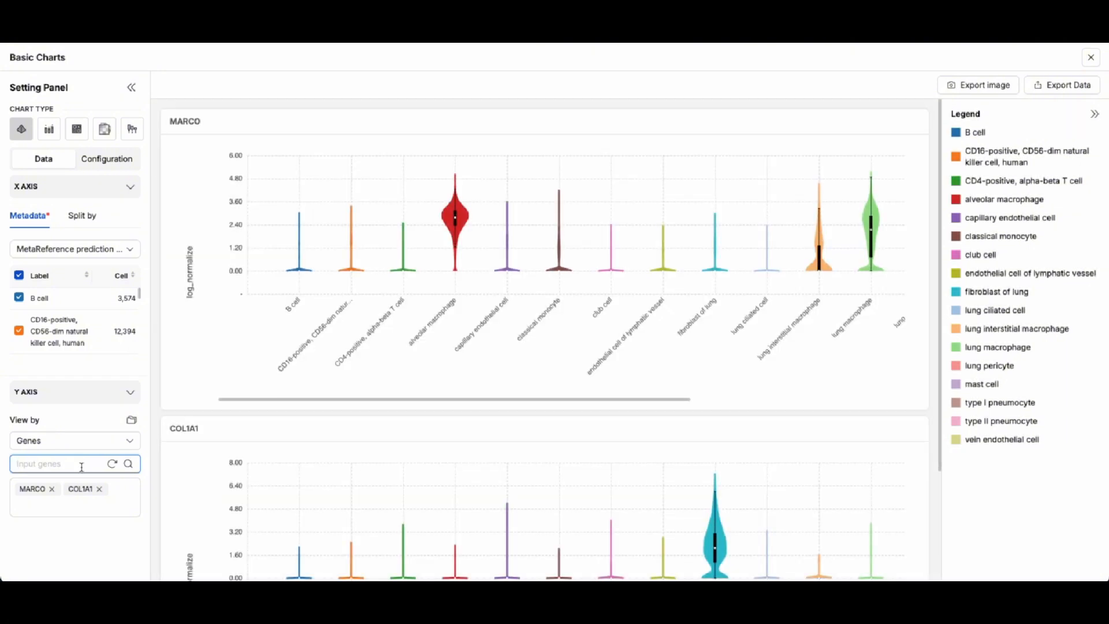
mouse_move(225, 399)
left_mouse_down()
mouse_move(463, 398)
mouse_move(206, 399)
left_mouse_up()
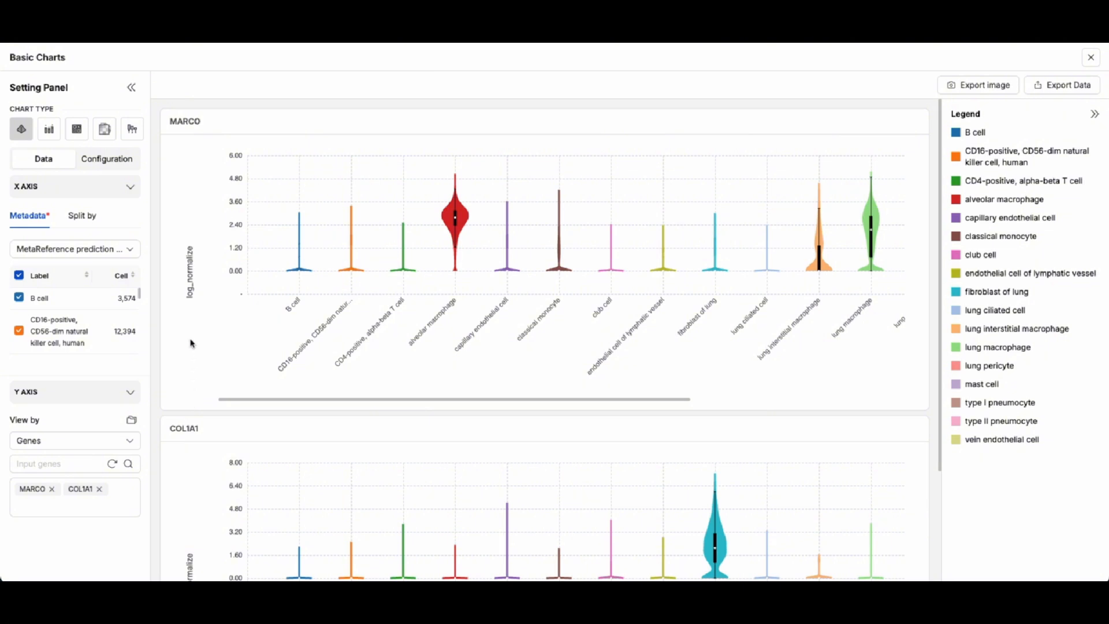
Step: Split the violin charts by Condition and compare MARCO statistics in alveolar macrophages between Normal and Pulmonary fibrosis (PF)
left_click(84, 218)
left_click(109, 247)
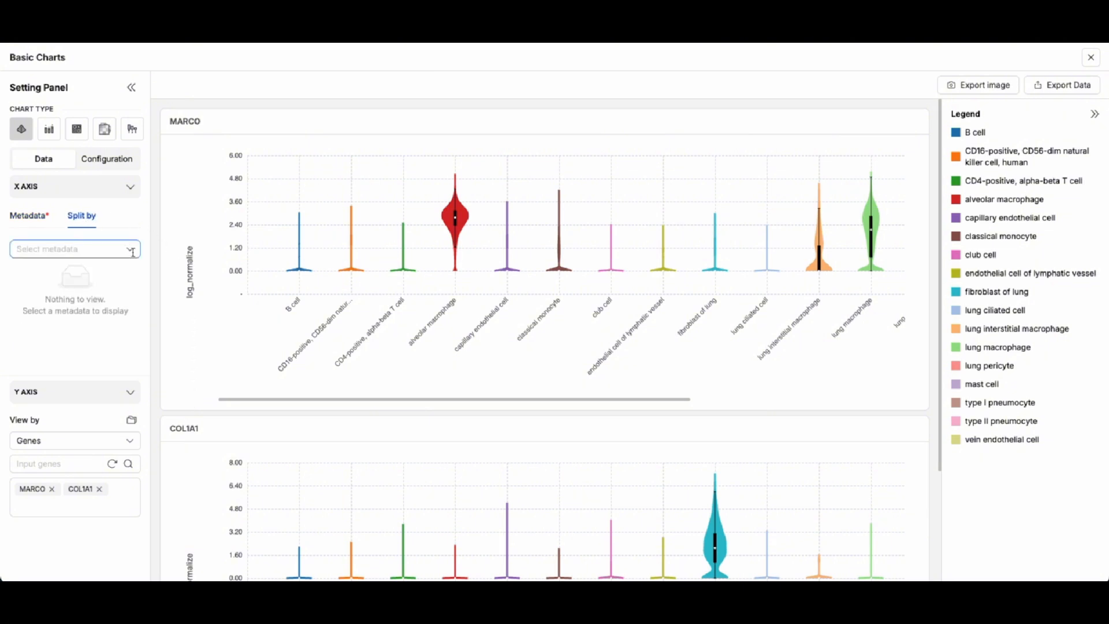
left_click(88, 448)
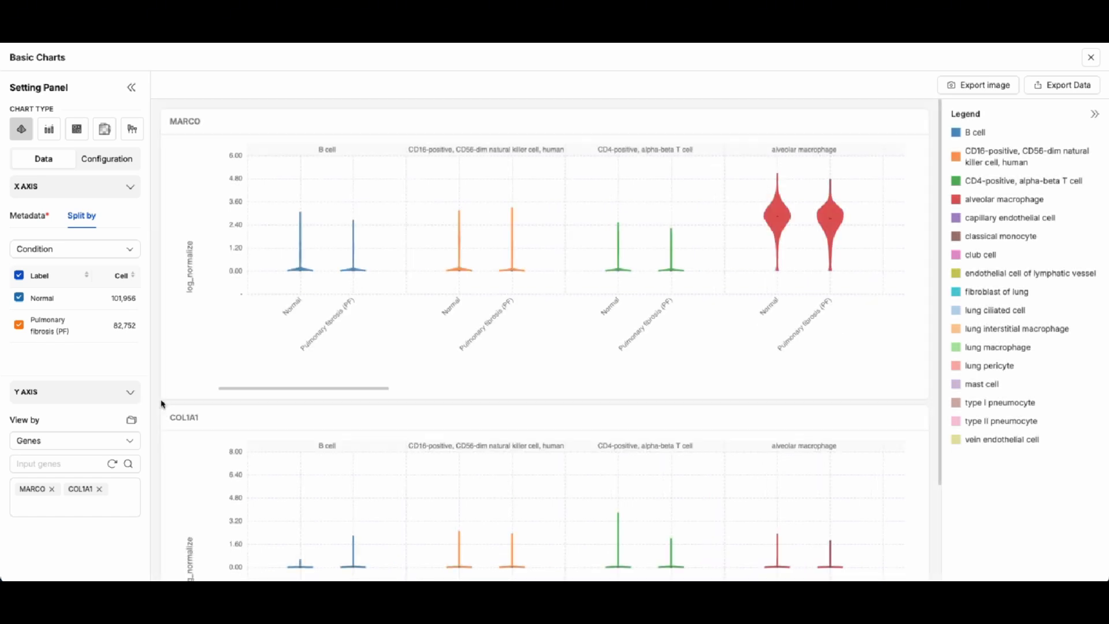
left_click_drag(235, 391, 338, 394)
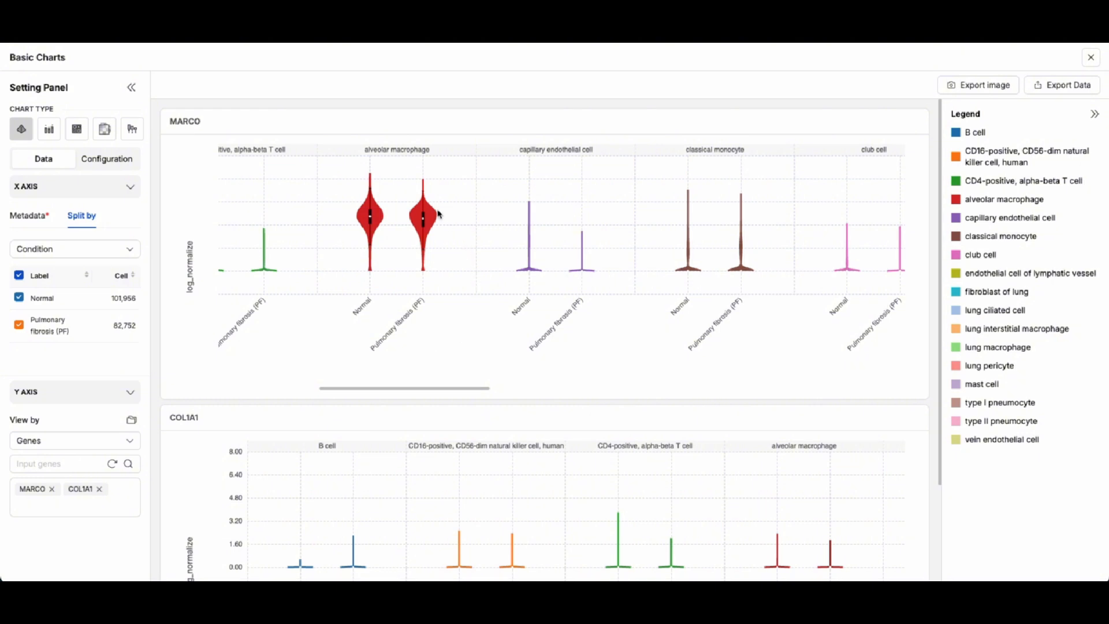
mouse_move(428, 222)
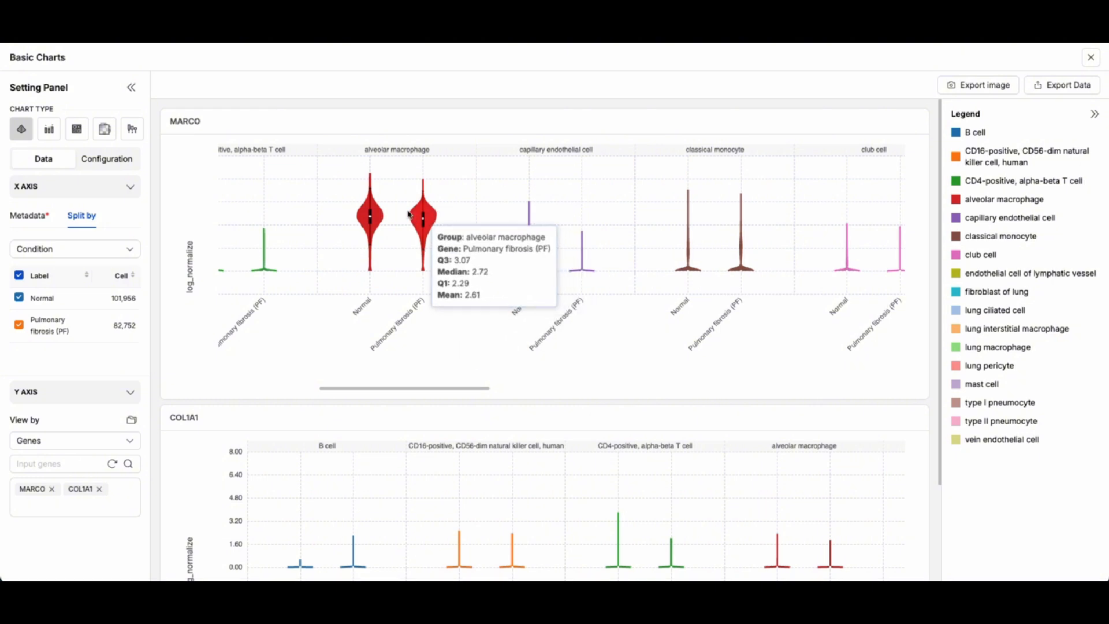
mouse_move(376, 221)
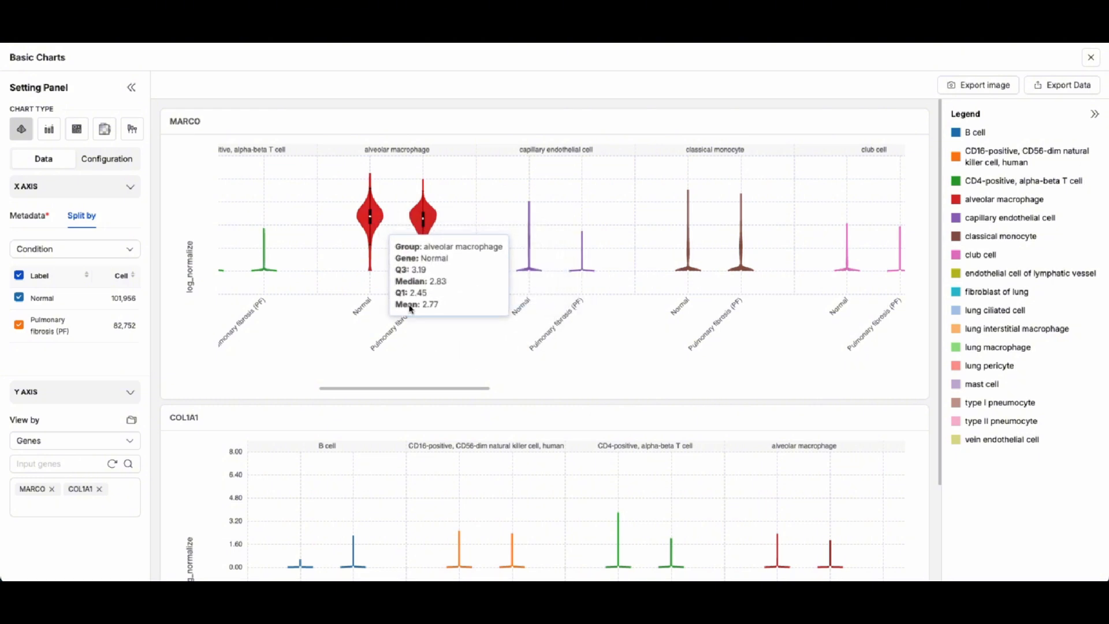
Step: Examine COL1A1 expression in fibroblast of lung for Normal and Pulmonary fibrosis (PF), and close the basic charts
scroll(633, 462, "down", 2)
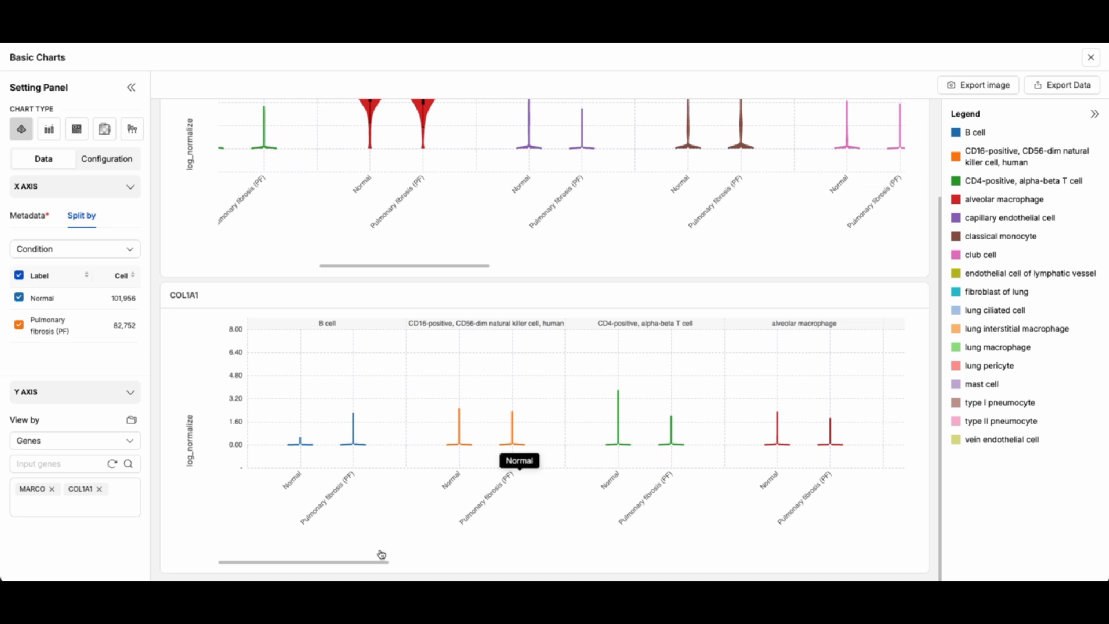
left_click_drag(375, 563, 649, 545)
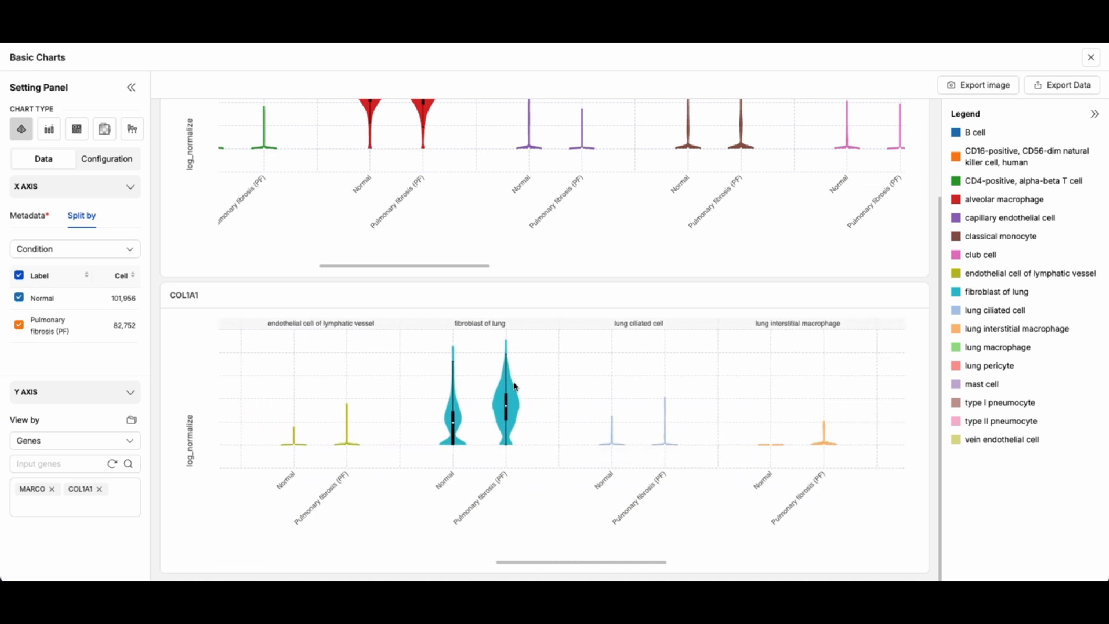
mouse_move(508, 403)
left_click(1091, 57)
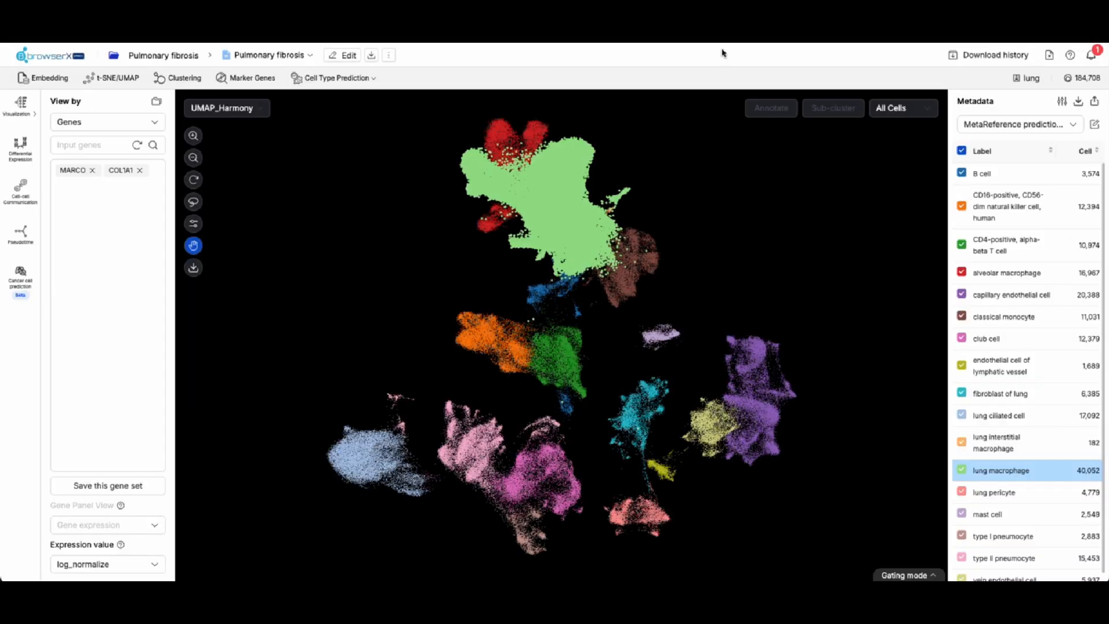
Step: Chart the cell proportions of the MetaReference prediction across Condition and inspect the composition of the two bars
mouse_move(23, 114)
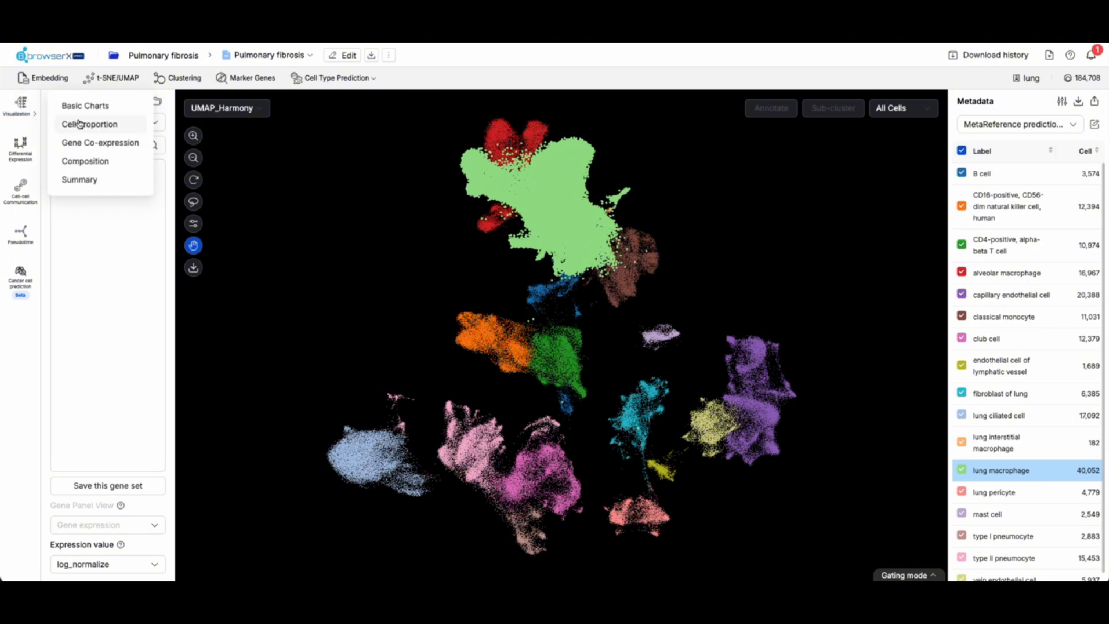
left_click(135, 127)
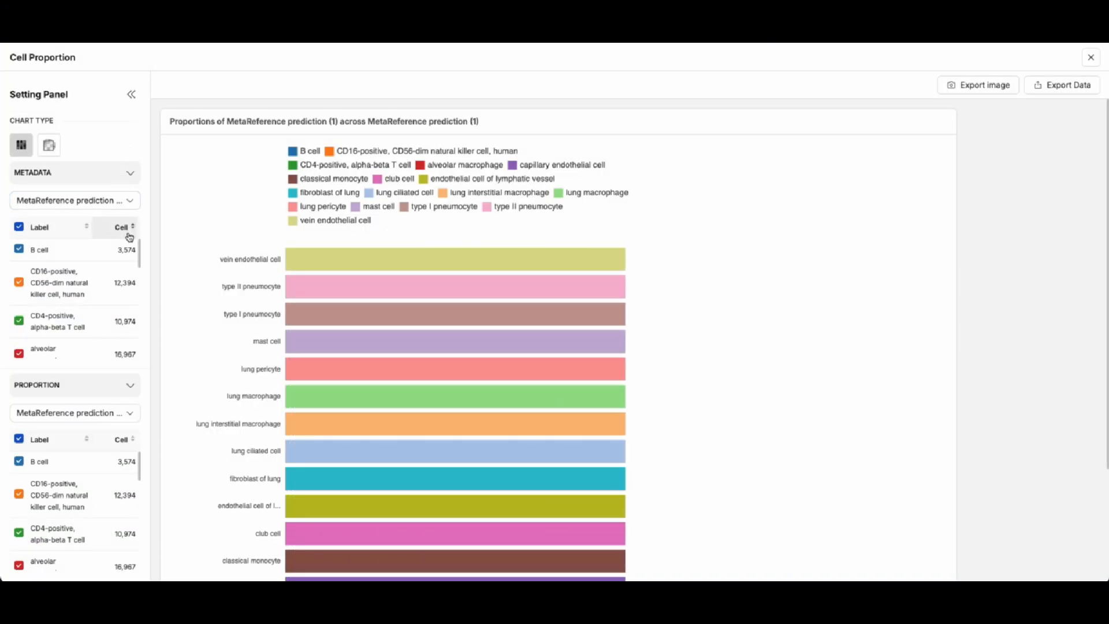
left_click(122, 203)
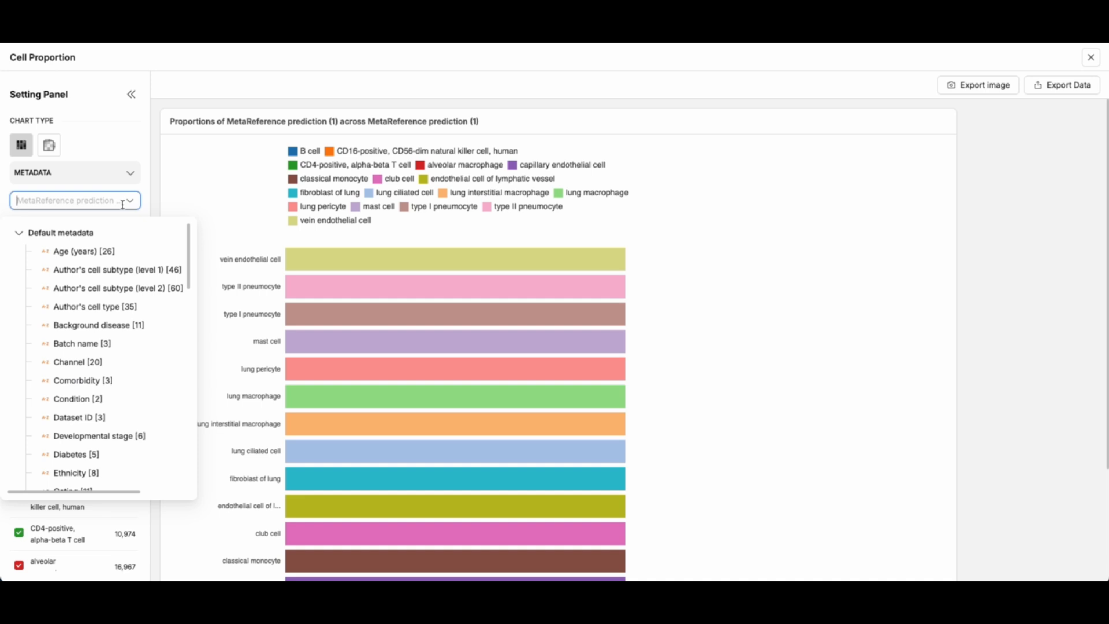
left_click(94, 399)
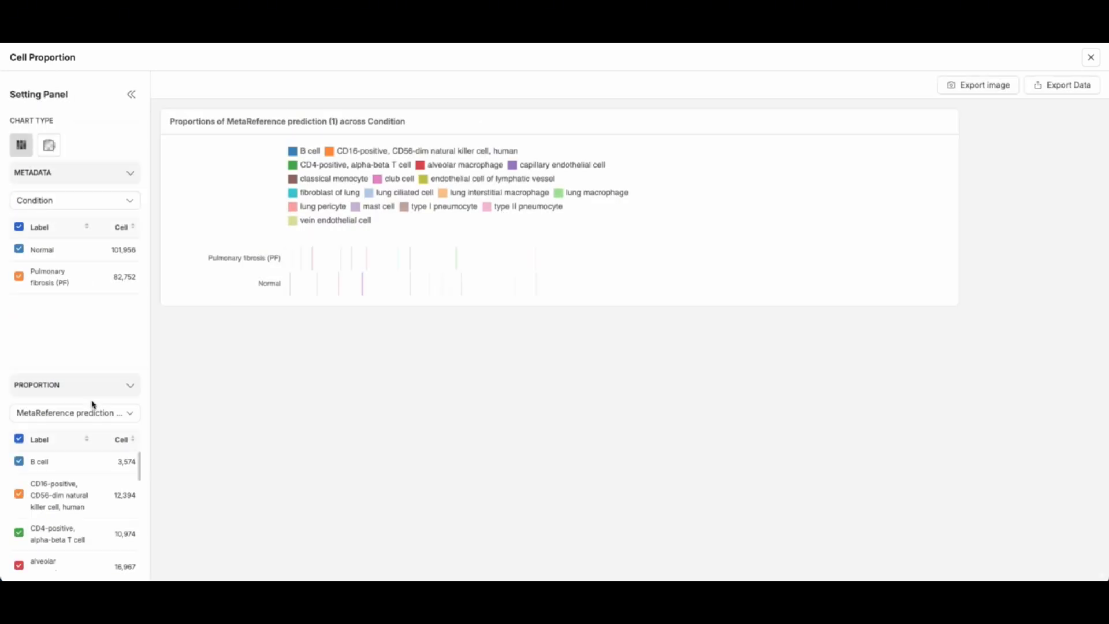
mouse_move(288, 292)
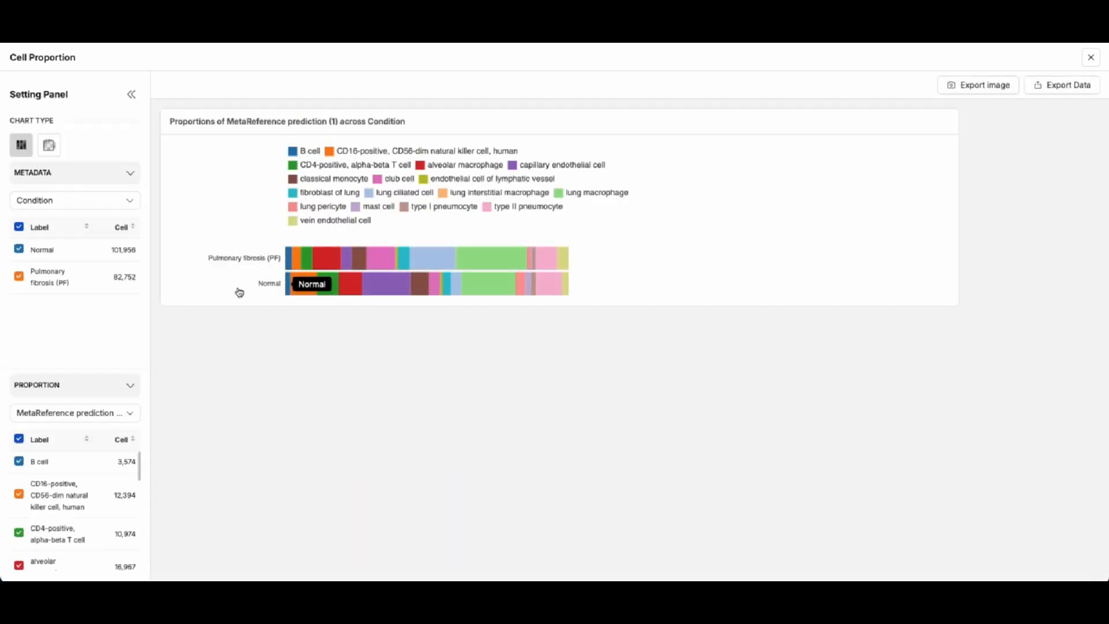
mouse_move(349, 259)
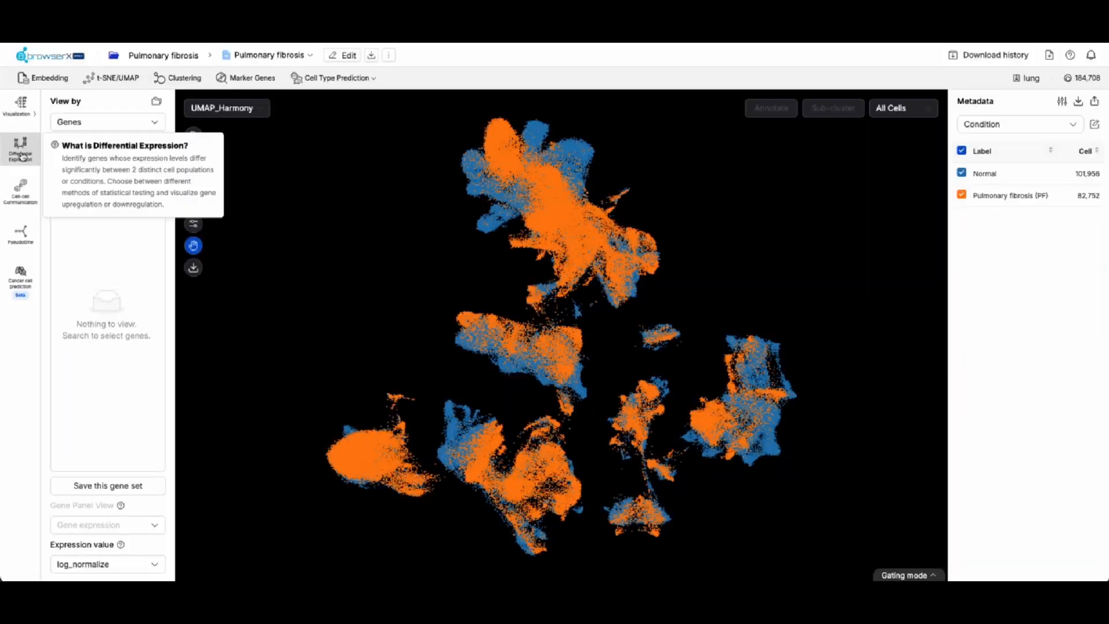
Step: Set up a differential expression analysis titled "PF vs normal in macrophages", using Pseudobulk - DESeq2 with Subject ID as sample-level metadata
left_click(20, 148)
left_click(293, 386)
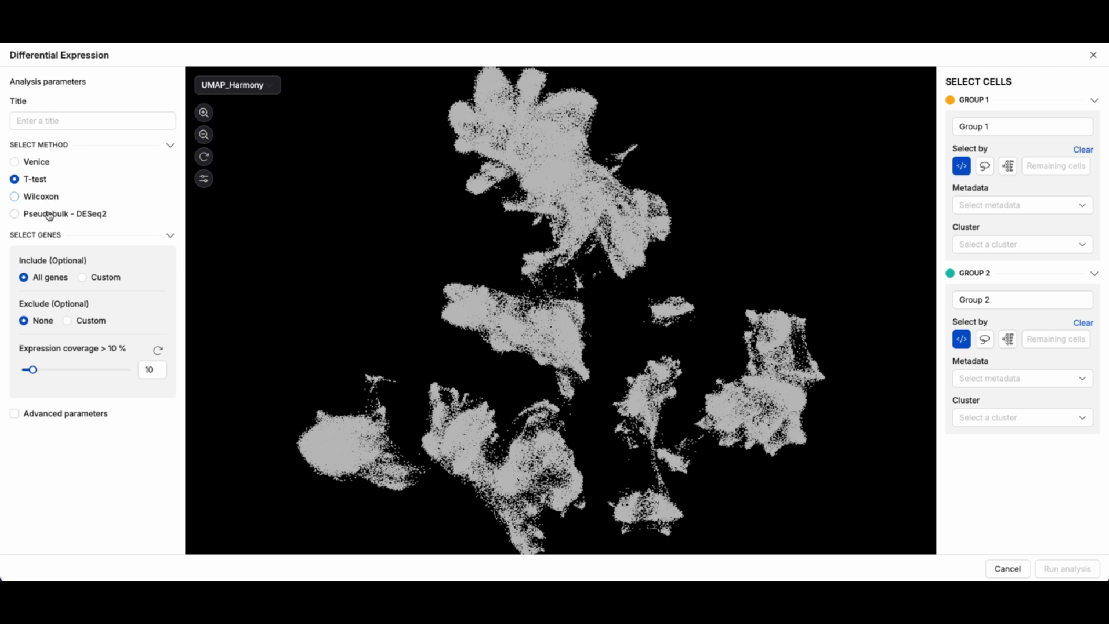
left_click(15, 214)
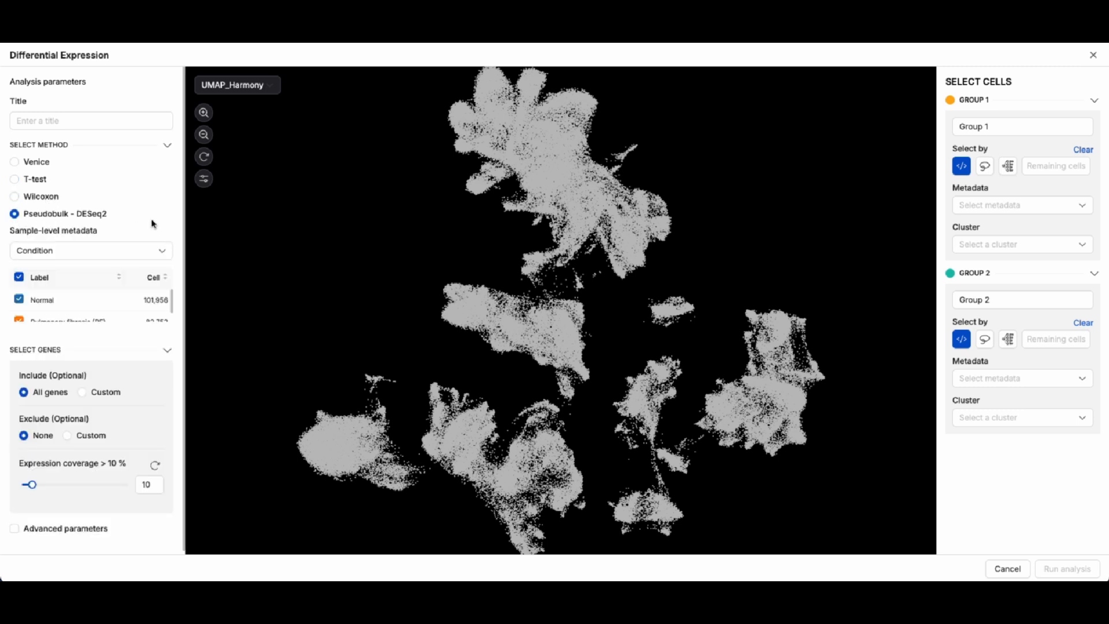
left_click(157, 251)
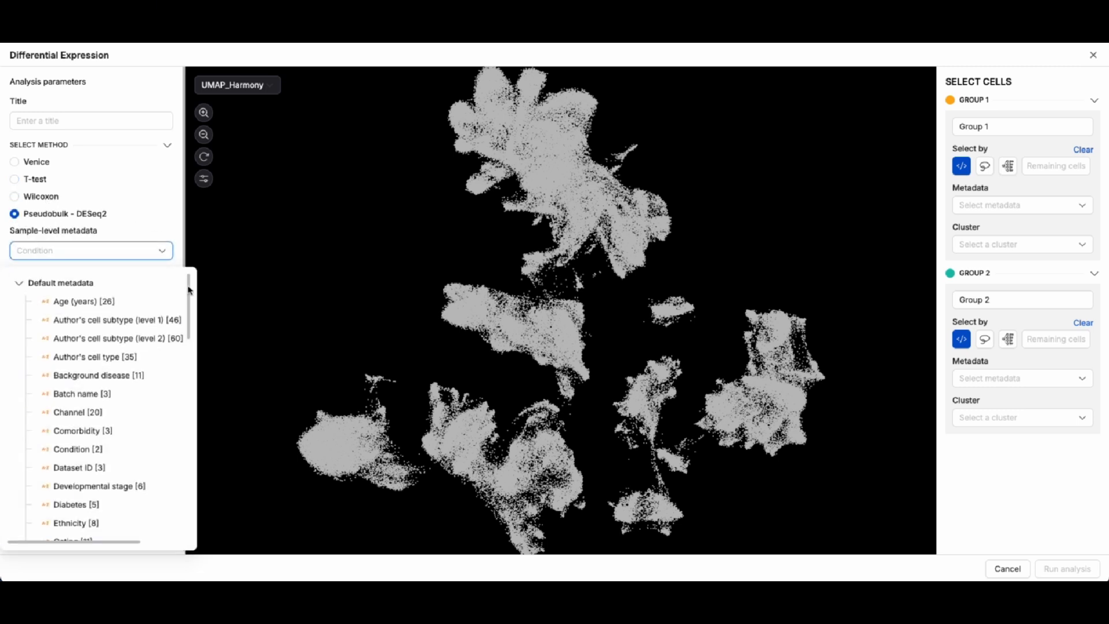
scroll(185, 392, "down", 5)
scroll(203, 389, "down", 5)
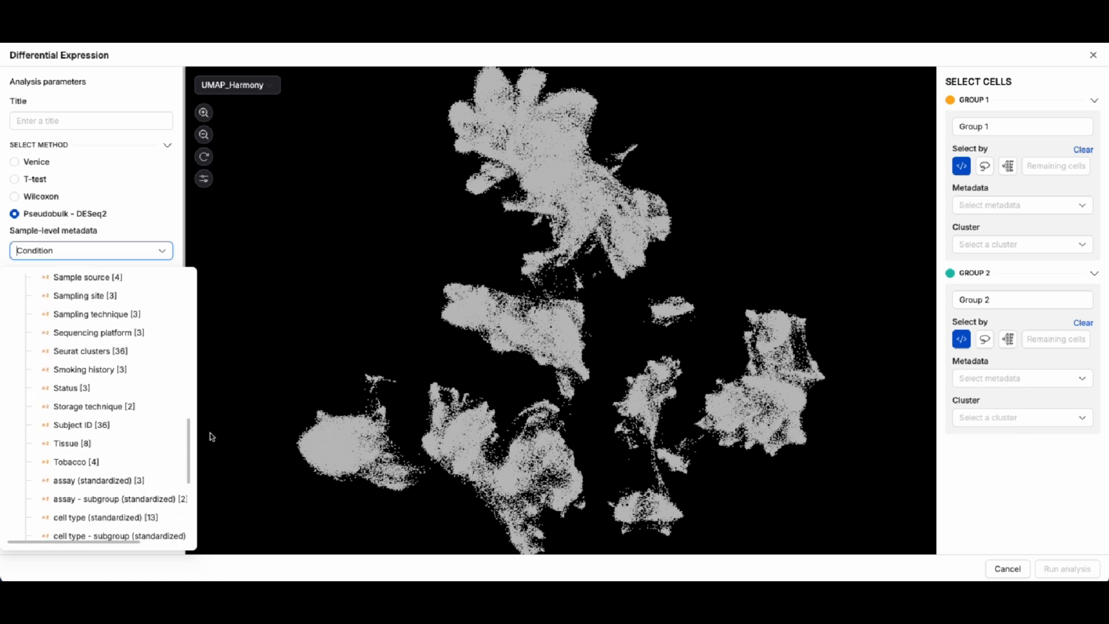
left_click(80, 405)
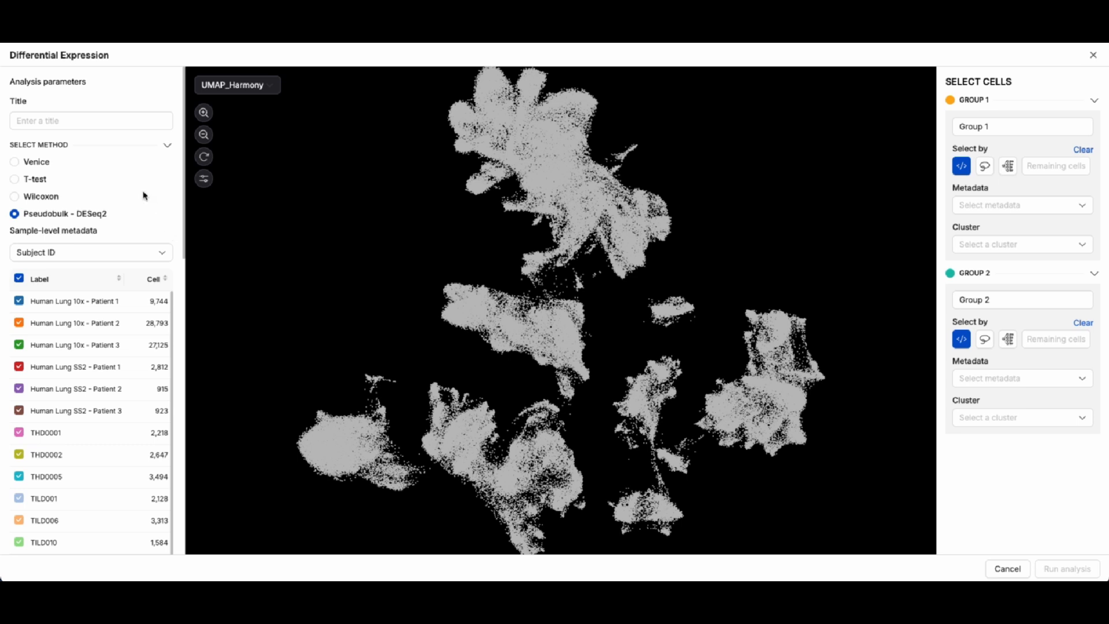
left_click(95, 120)
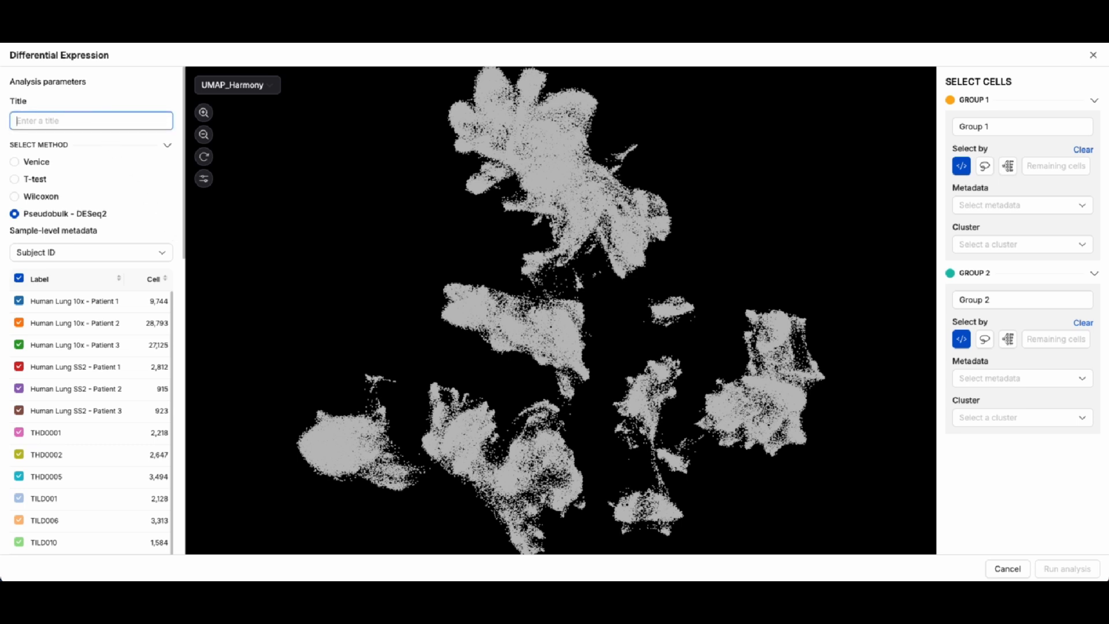
type("PF vs normal in macrophages")
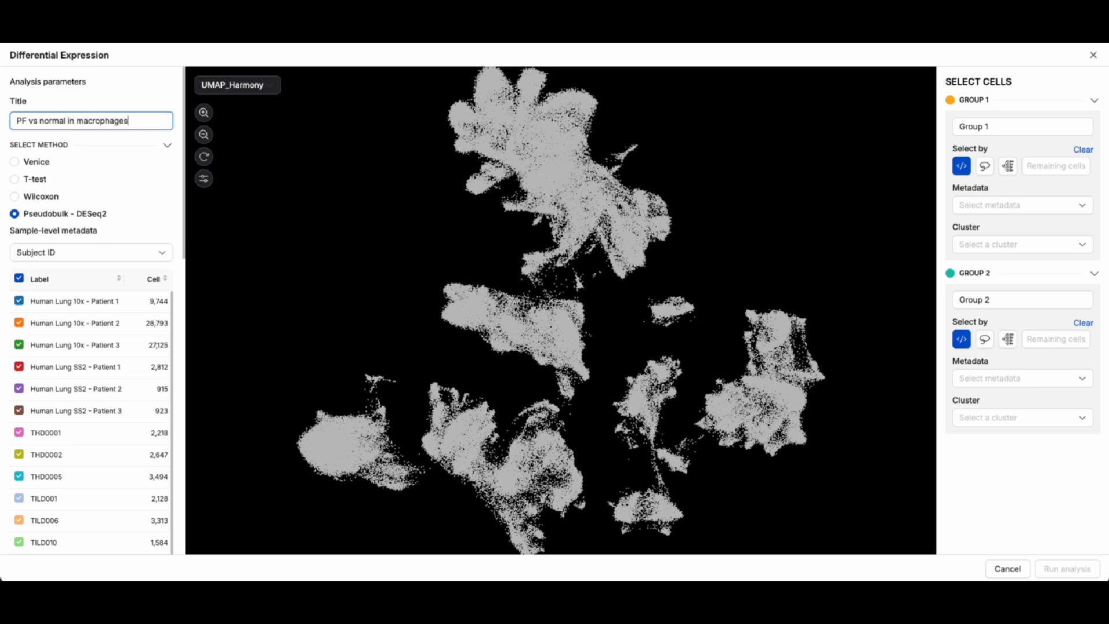
Step: For Group 1, select cells by composition with MetareReference prediction as Level 1, filtered to alveolar macrophage, lung interstitial macrophage and lung macrophage
left_click(1008, 166)
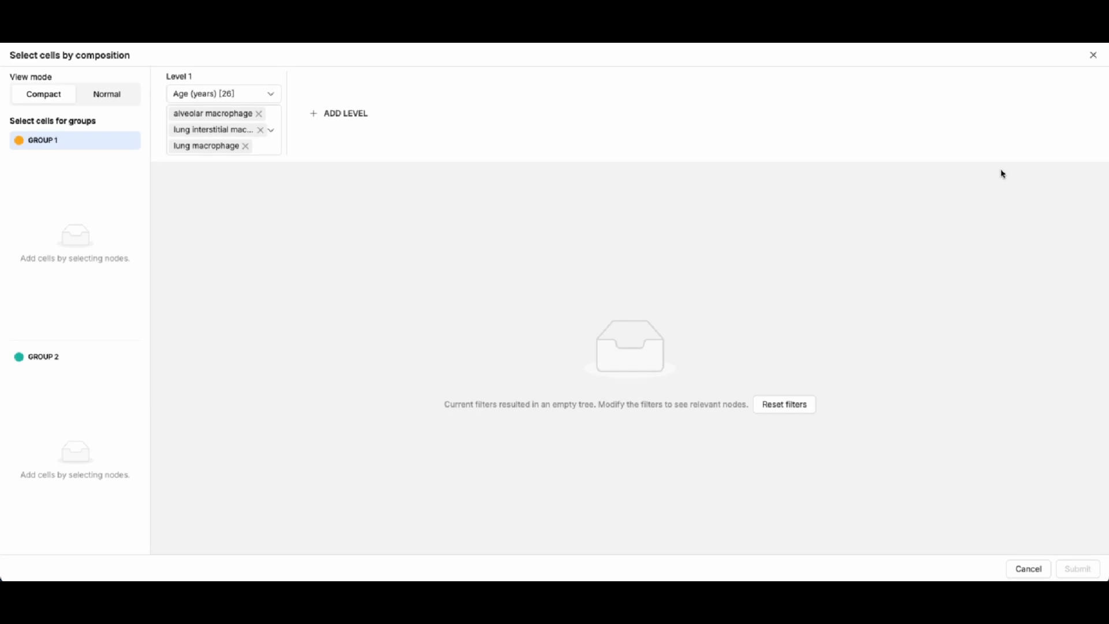
left_click(264, 96)
left_click_drag(277, 118, 283, 169)
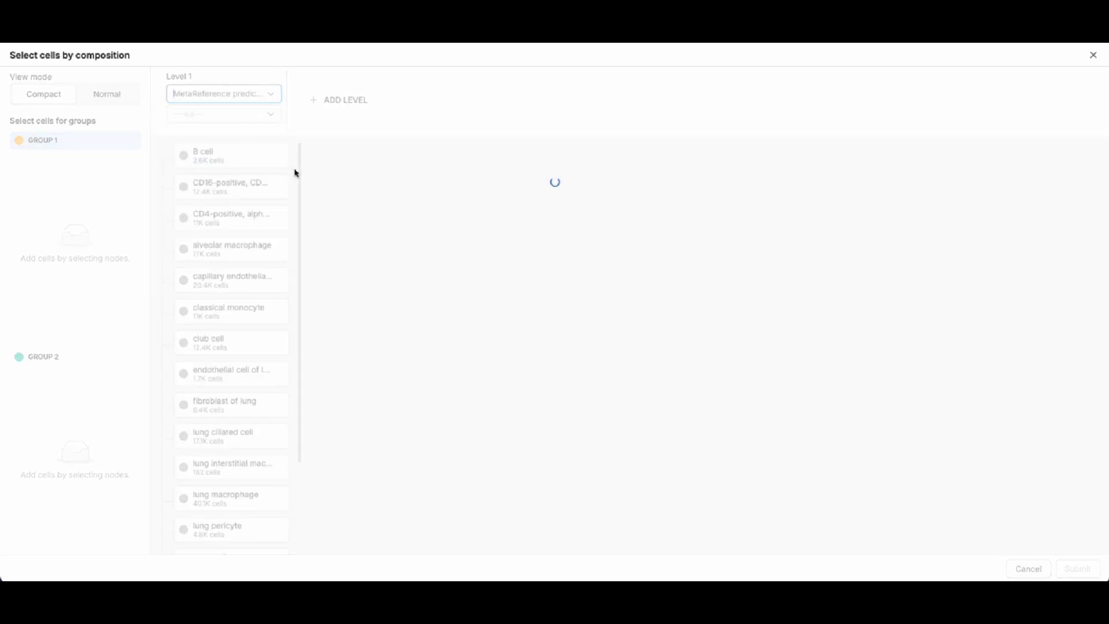
left_click(219, 113)
type("macrophages")
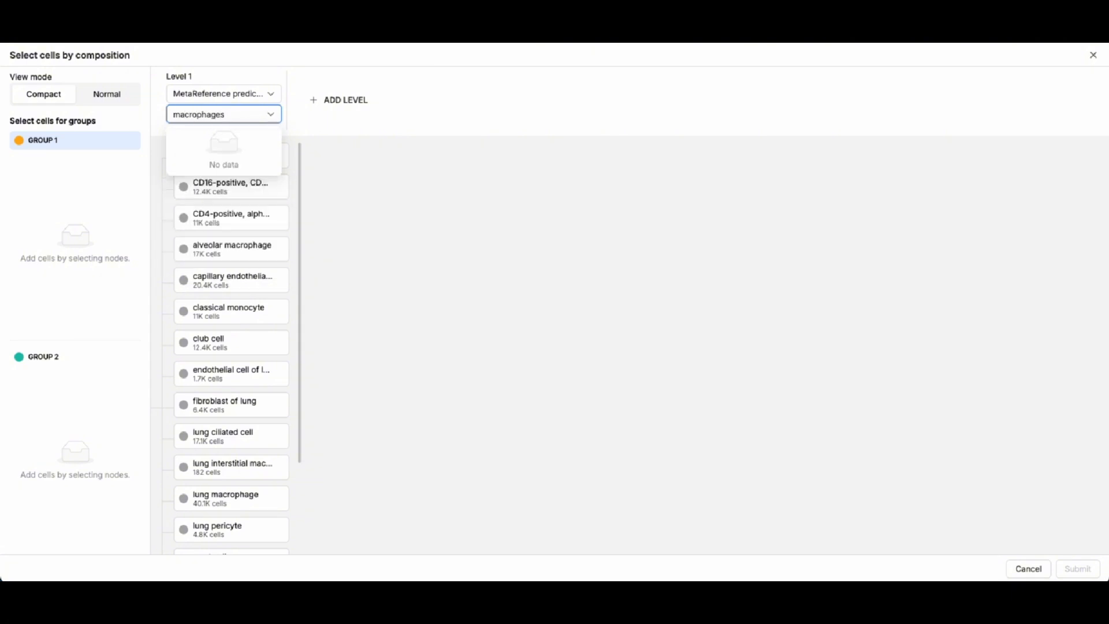
key("BackSpace")
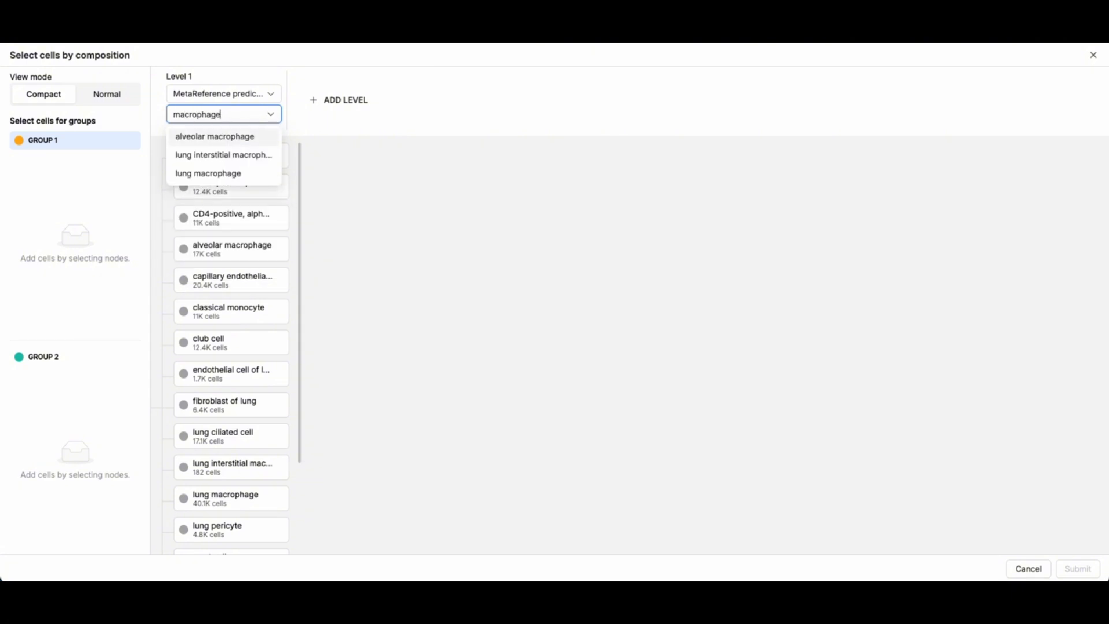
left_click(231, 138)
type("mac")
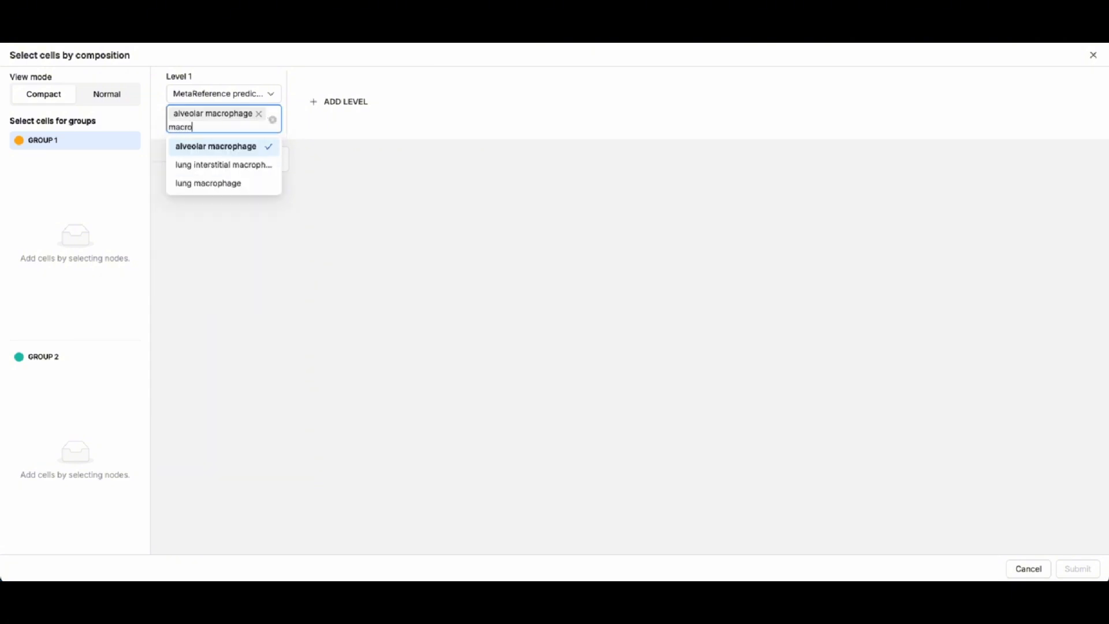
left_click(249, 164)
type("mac")
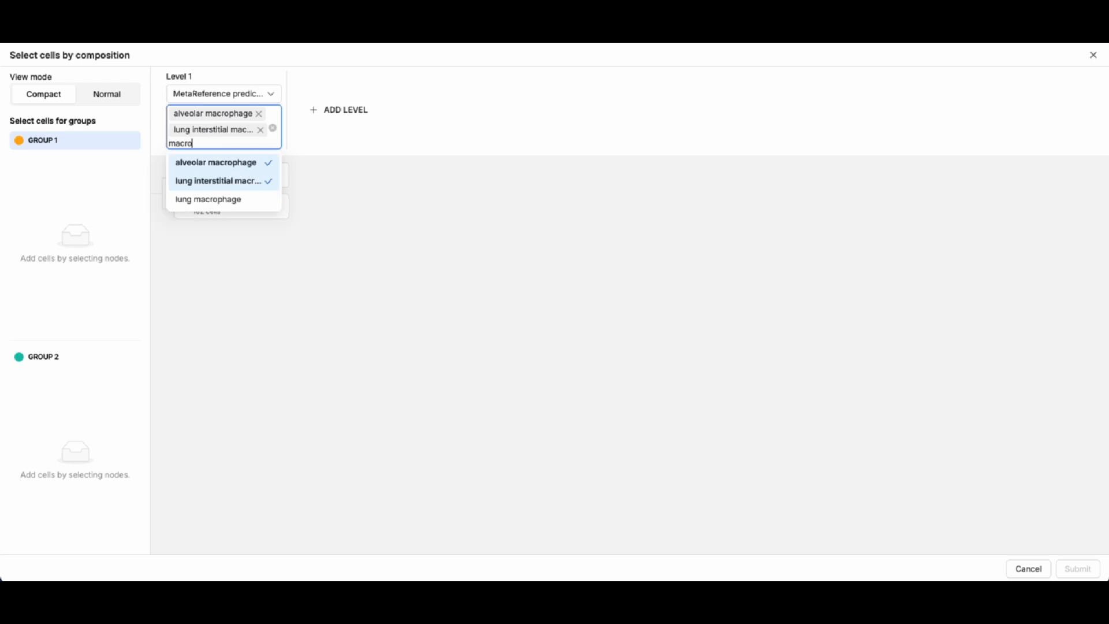
left_click(199, 199)
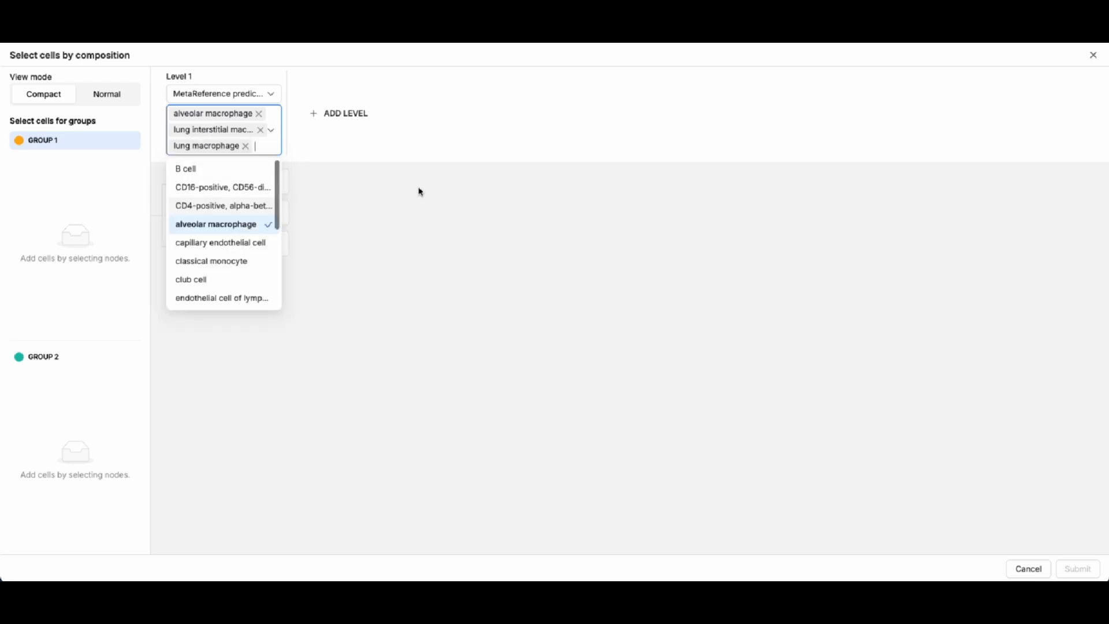
Step: Add Condition as Level 2 of the composition tree to divide each macrophage type by condition
left_click(343, 114)
left_click(416, 93)
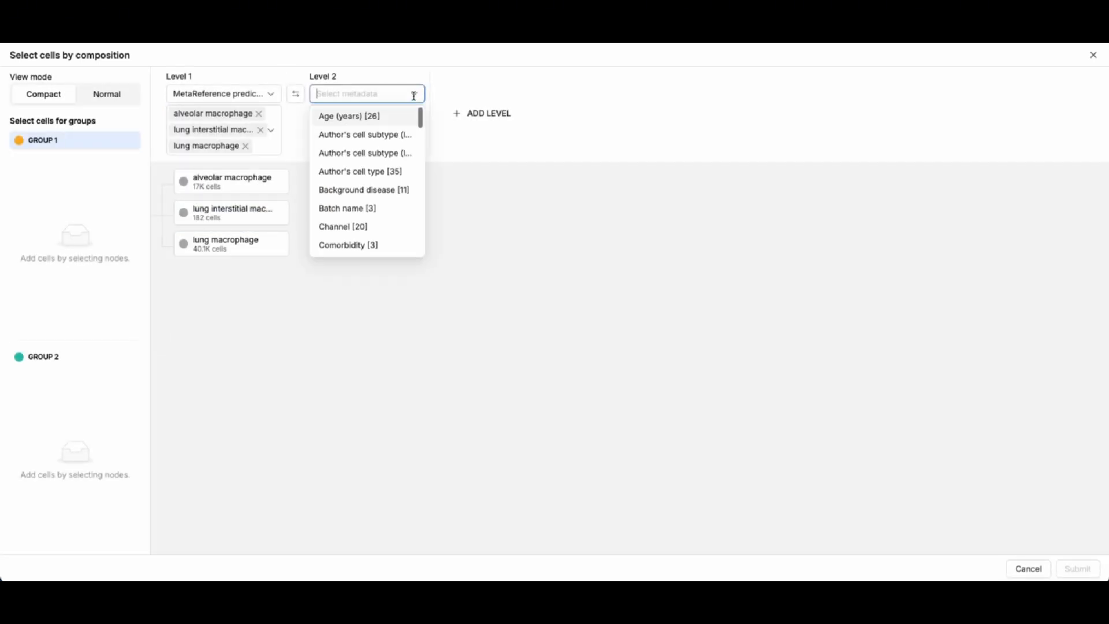
scroll(423, 122, "down", 3)
left_click(380, 170)
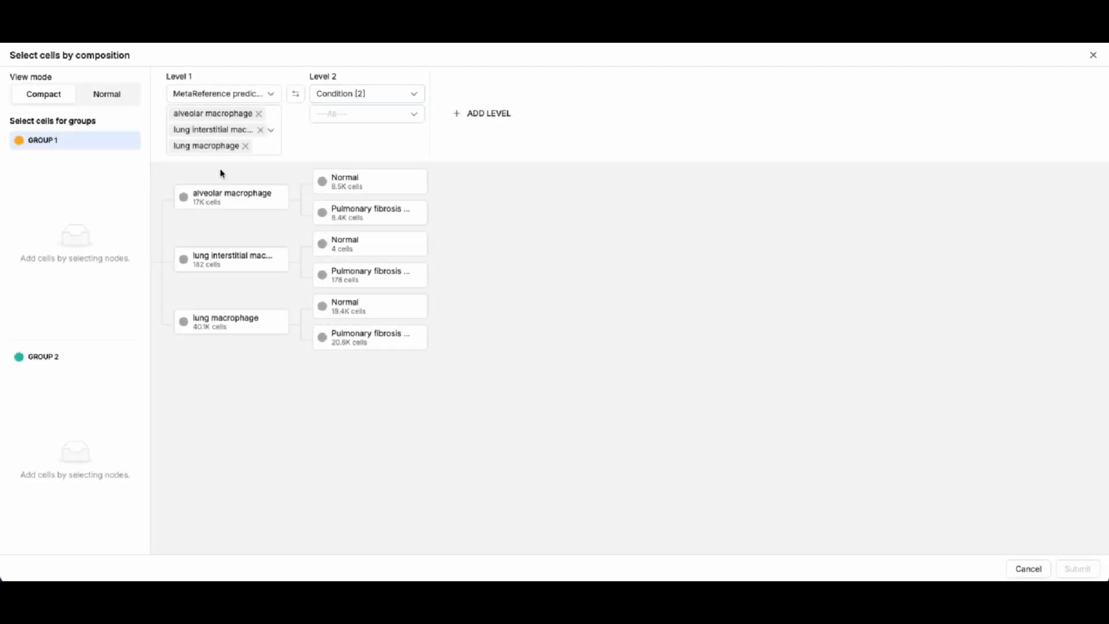
Step: Assign the three Pulmonary fibrosis (PF) macrophage nodes to Group 1 and the three Normal nodes to Group 2, and submit the selection
left_click(393, 217)
left_click(387, 277)
left_click(381, 338)
left_click(135, 356)
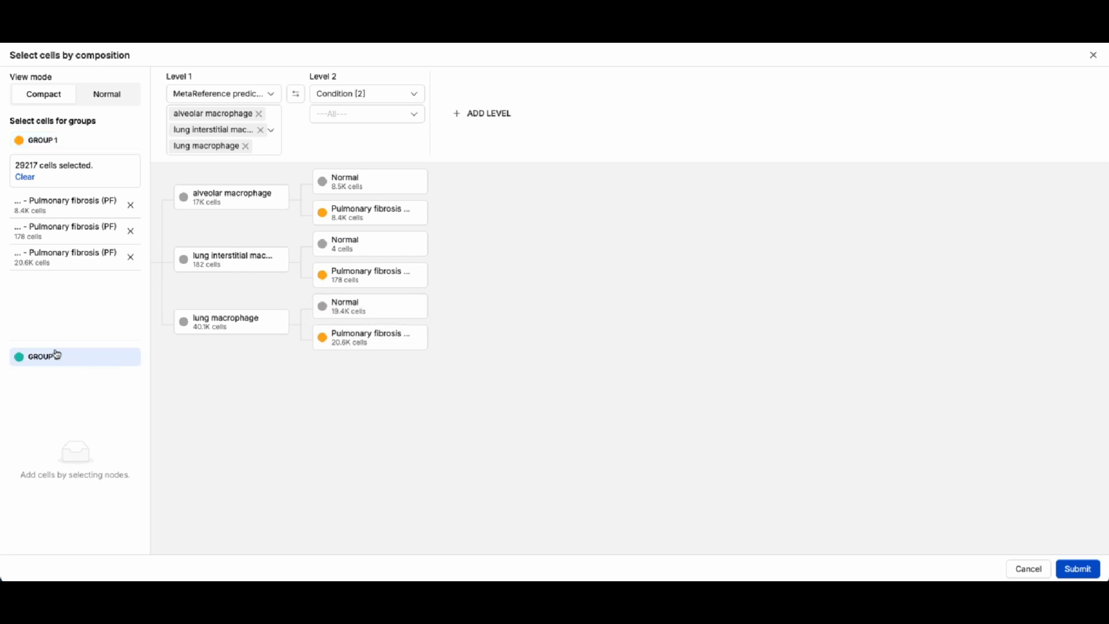
left_click(372, 185)
left_click(379, 251)
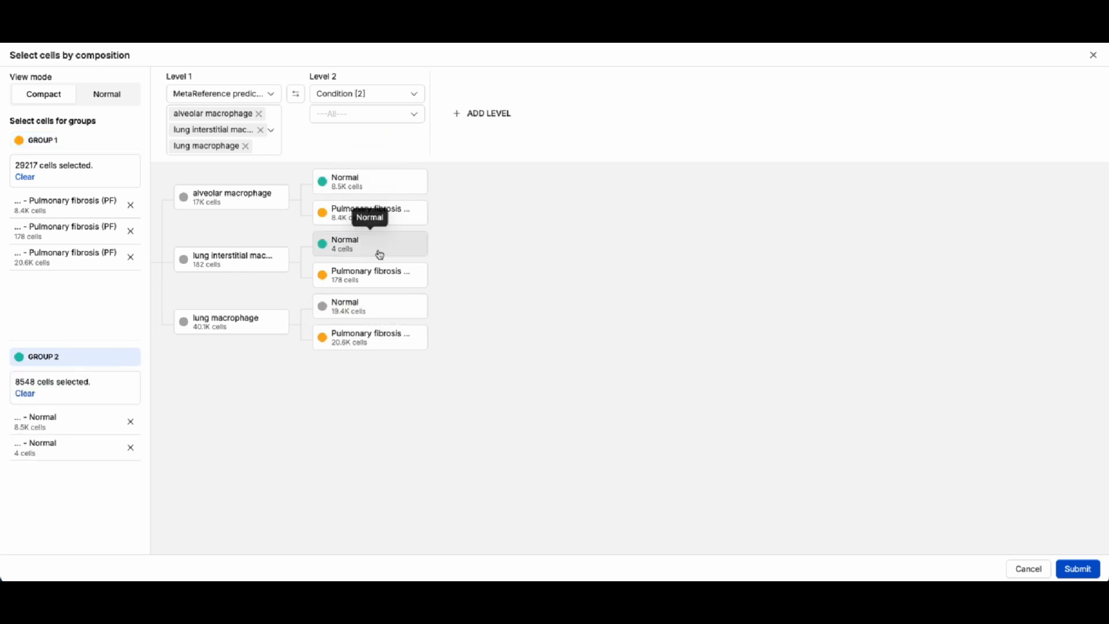
left_click(393, 314)
left_click(1074, 571)
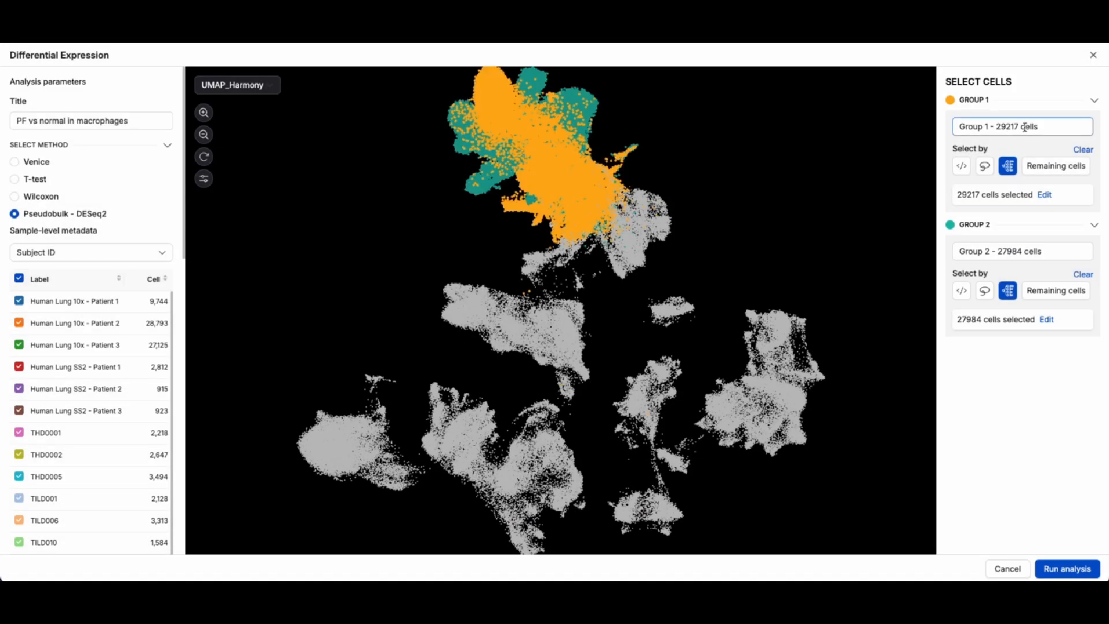
Step: Name Group 1 "PF macrophages" and Group 2 "Normal macrophages", and run the differential expression analysis
left_click_drag(1063, 127, 955, 124)
type("PF m")
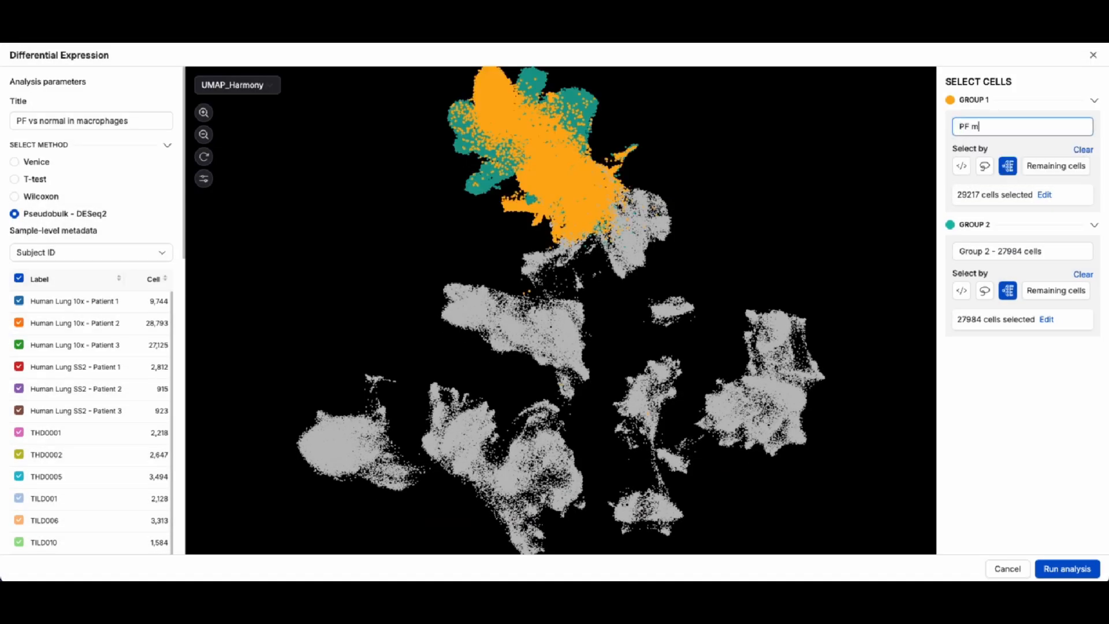
type("acrophages")
left_click_drag(1043, 251, 913, 250)
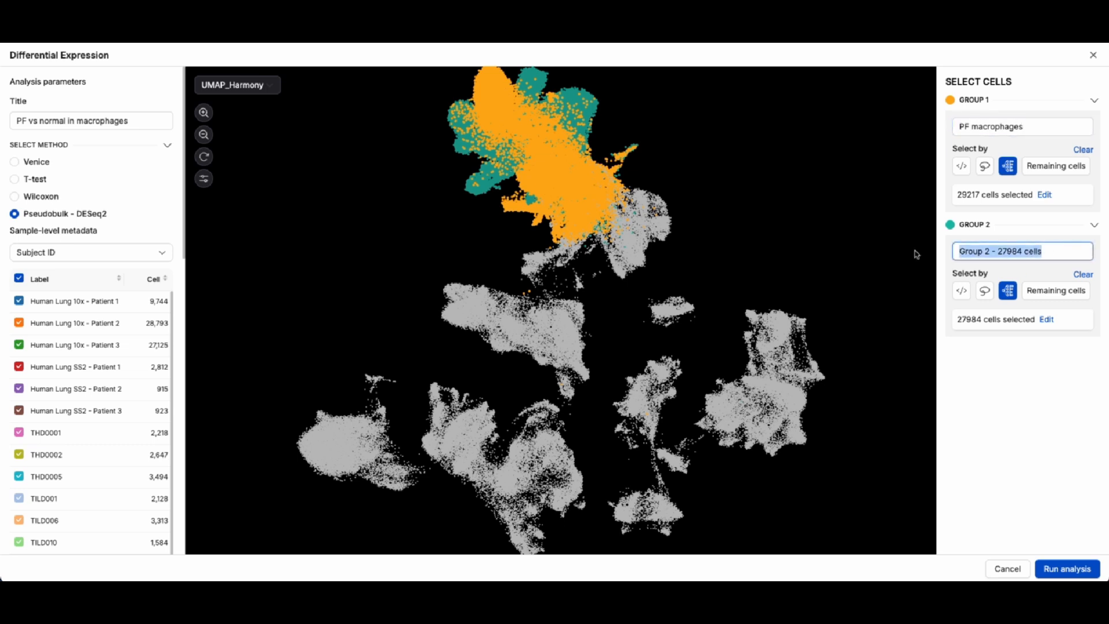
type("Normal")
key("BackSpace")
key("BackSpace")
key("BackSpace")
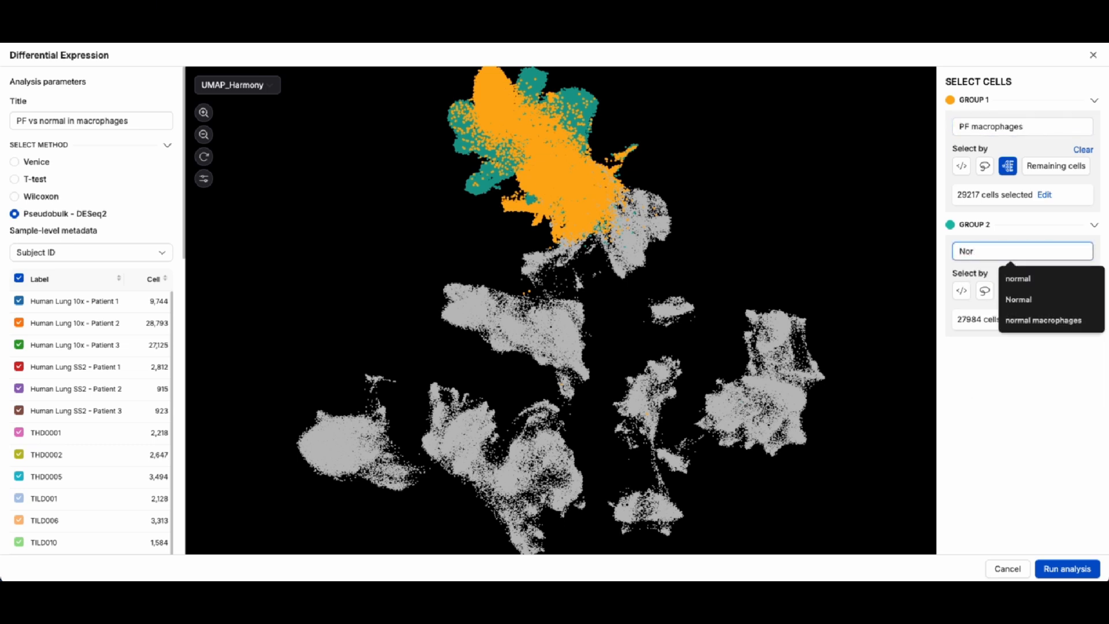
type("mal macrophages")
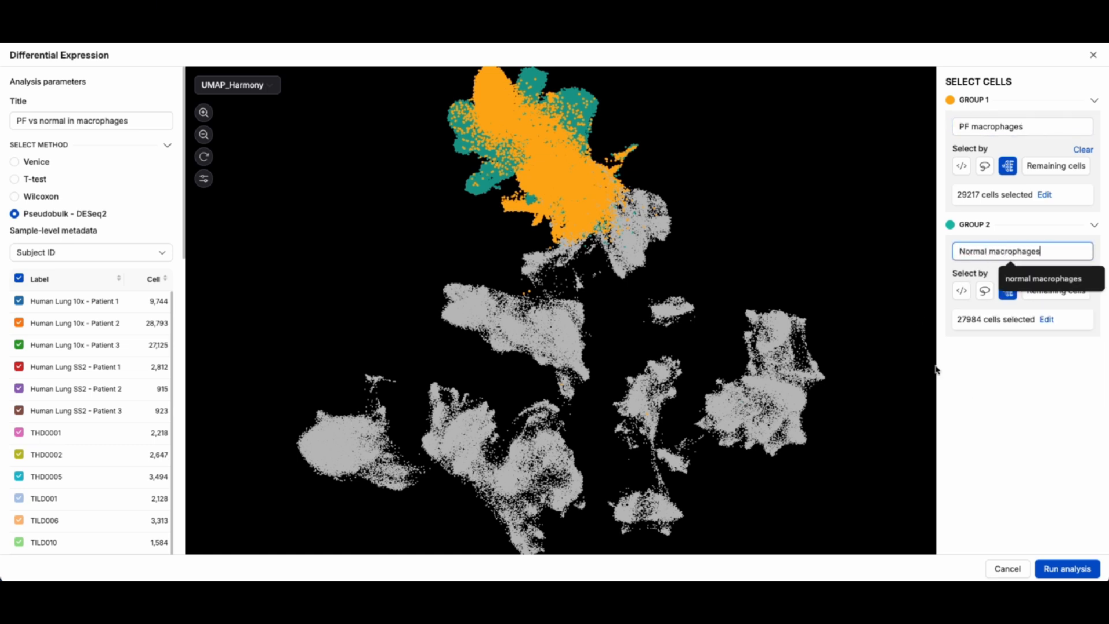
left_click(1061, 472)
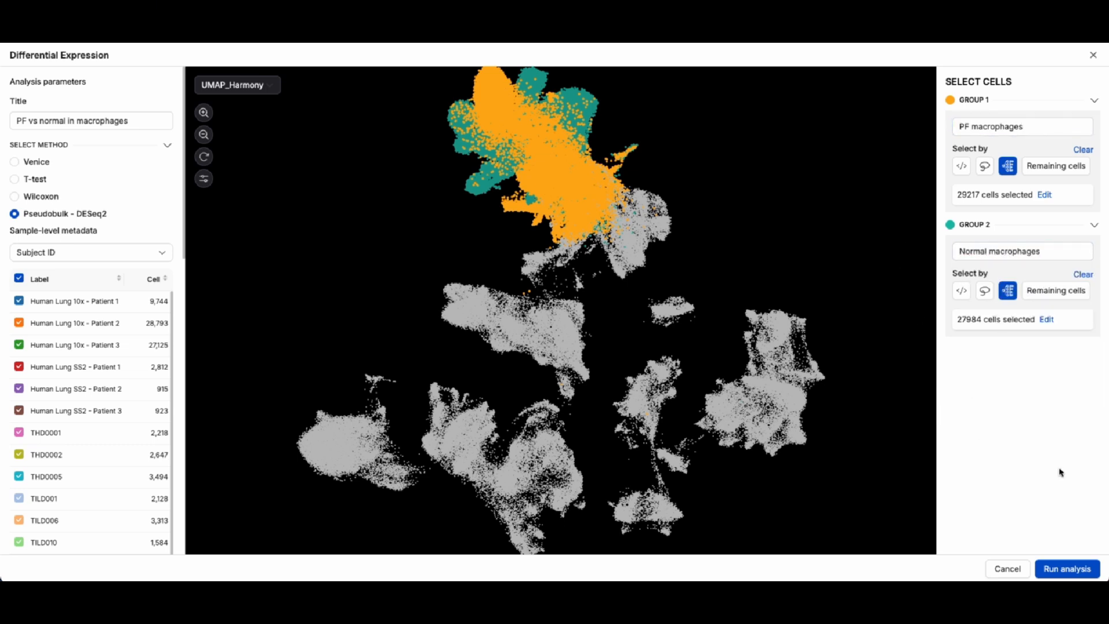
left_click(1077, 572)
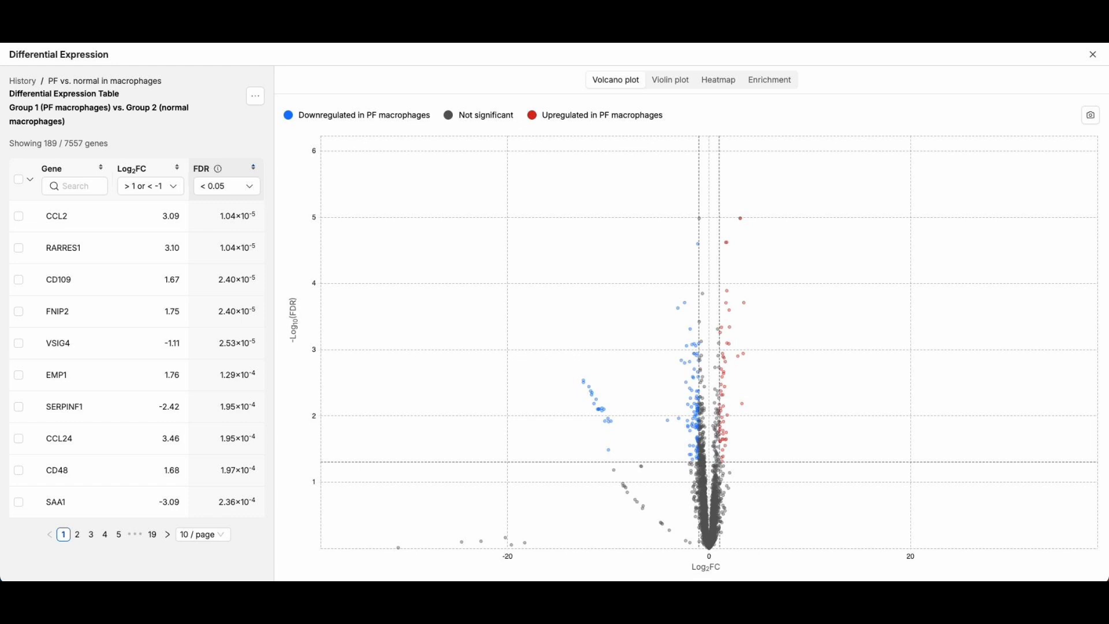
Step: Sort the differential expression table by ascending Log2FC, label GAS5 on the volcano plot and inspect its point
left_click(21, 282)
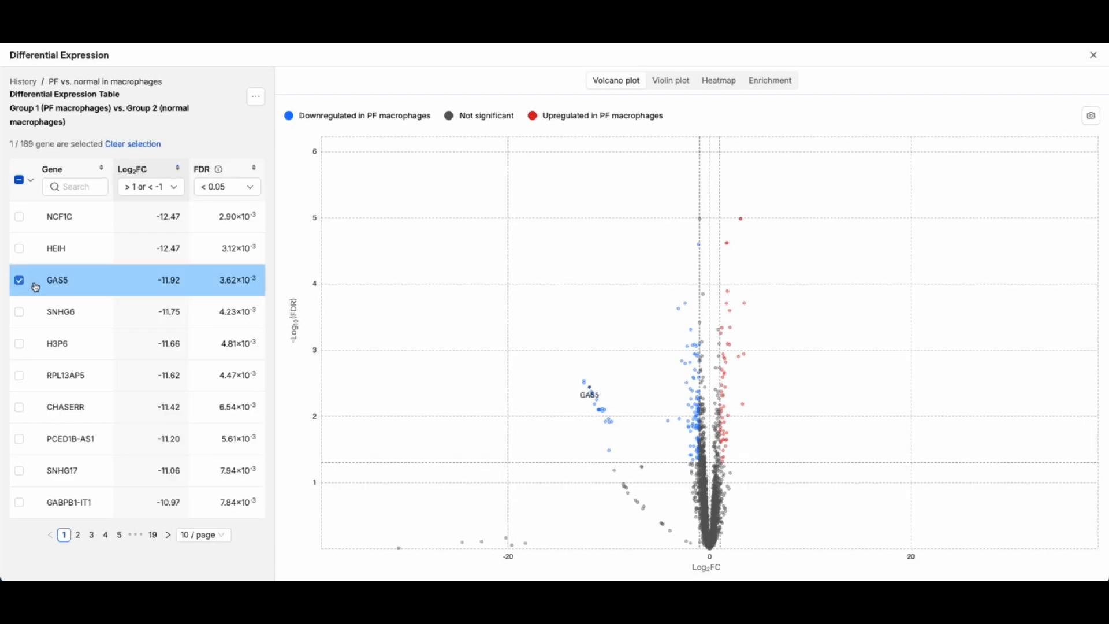
mouse_move(586, 400)
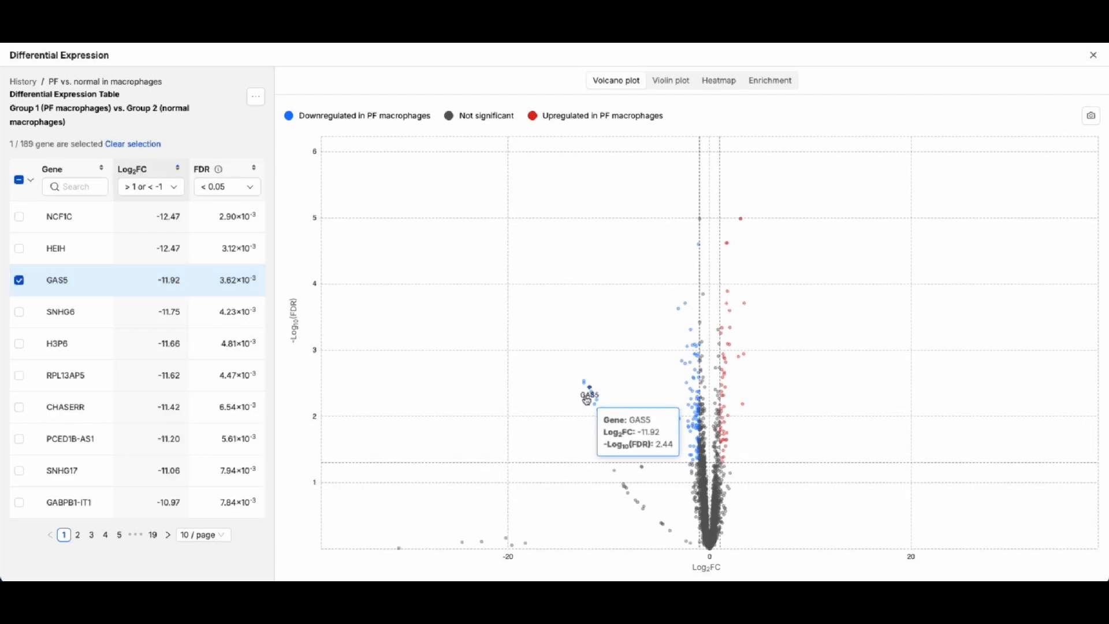
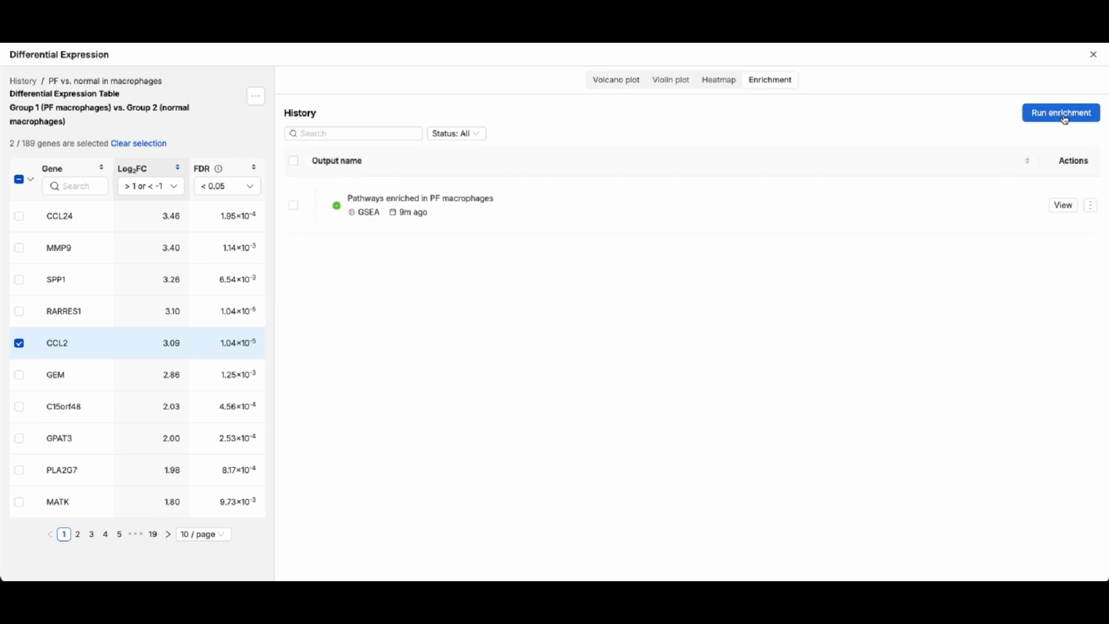
Step: Set up a new enrichment run, adding GO_Cellular_Component_2023, GO_Molecular_Function_2023, Reactome_2022 and WikiPathways_2024_Human to its databases
left_click(1044, 114)
left_click(552, 237)
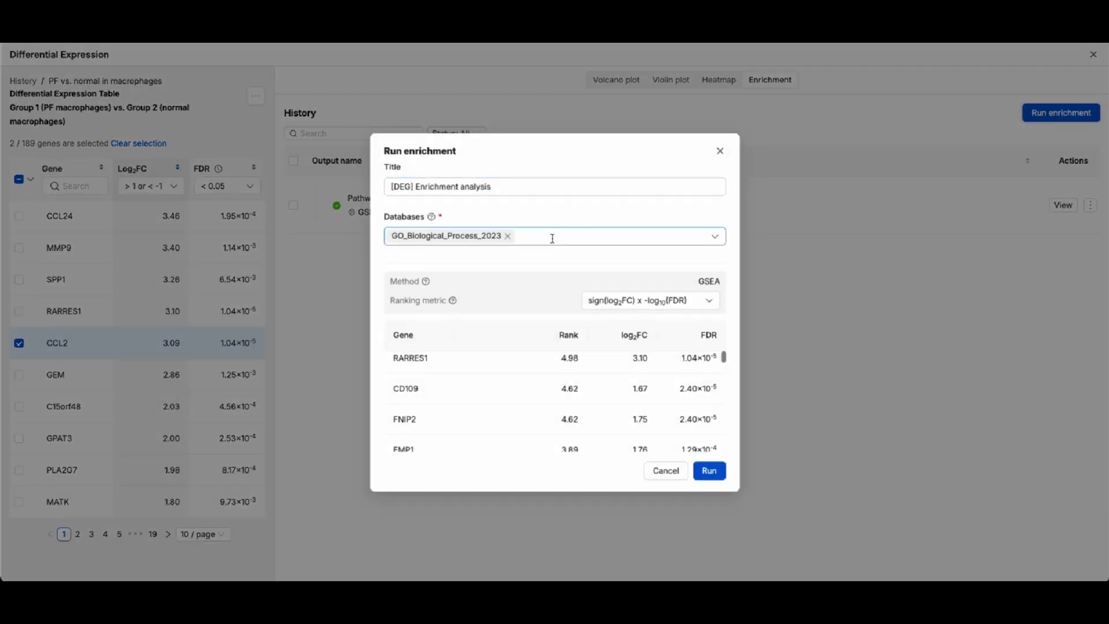
left_click(541, 278)
left_click(542, 295)
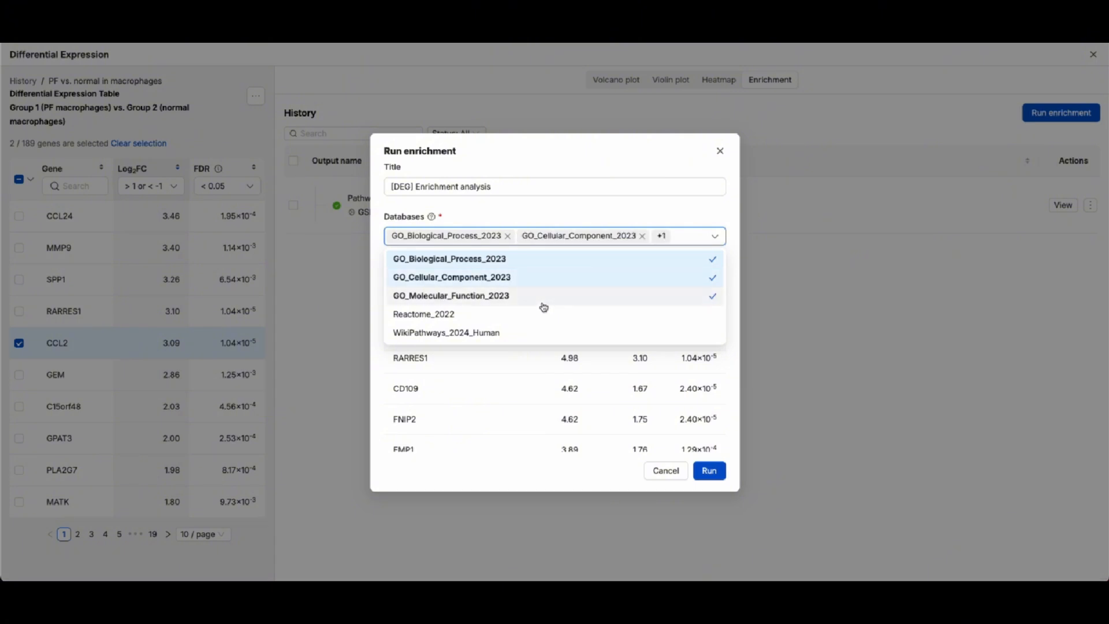
left_click(542, 314)
left_click(541, 332)
Step: Title the enrichment "Pathways enriched in PF", set its ranking metric to Signal2Noise and run it
left_click_drag(495, 189, 361, 188)
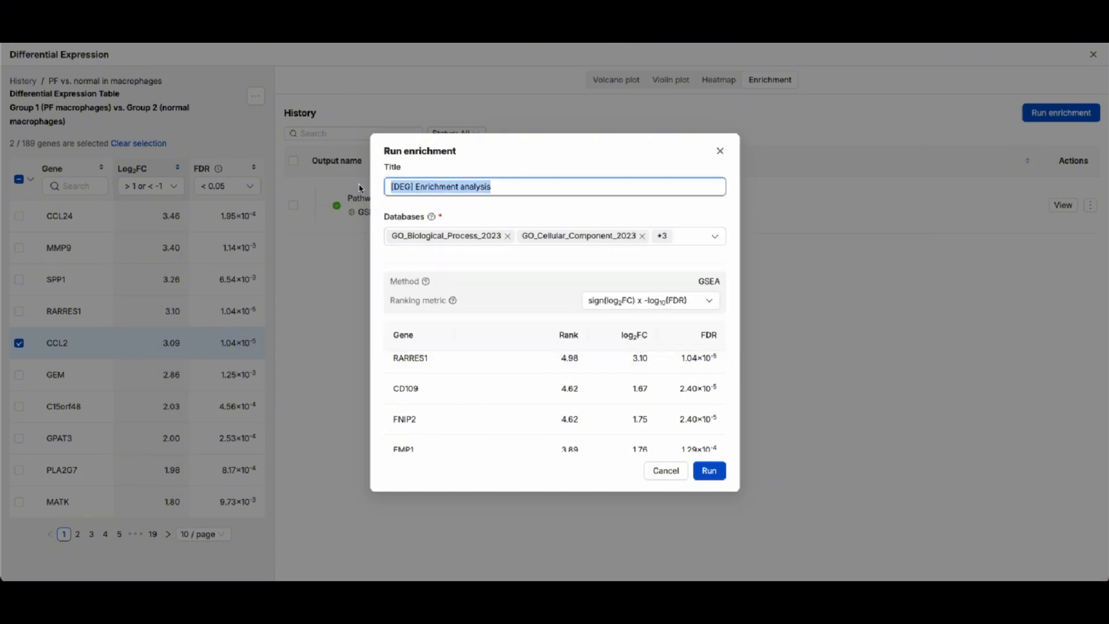
type("Pathways")
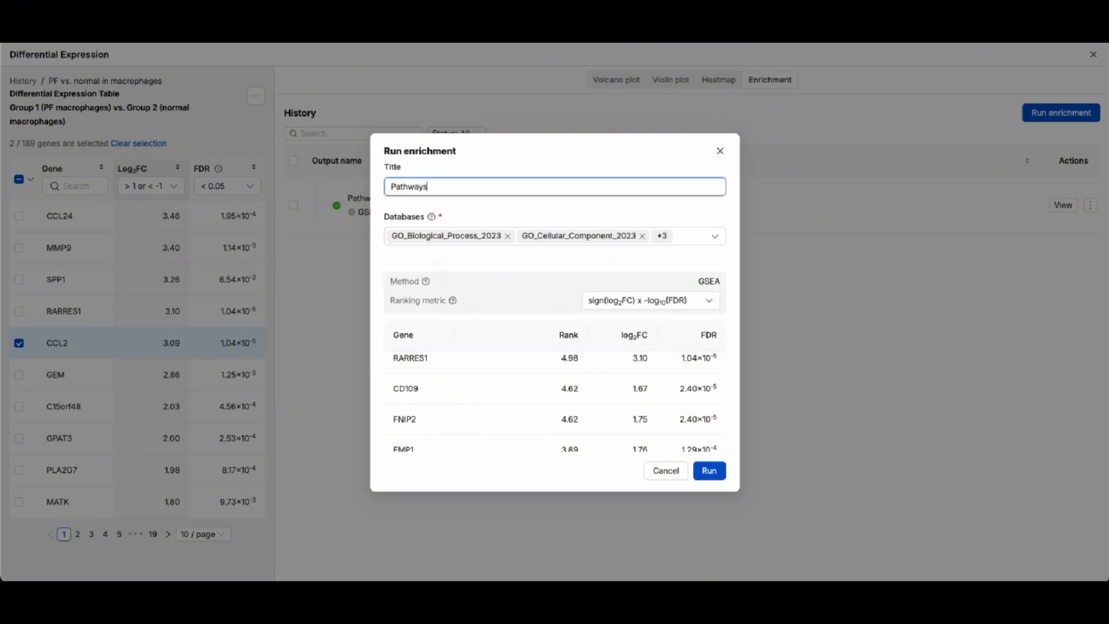
type(" enriched in PF")
left_click(701, 305)
left_click(624, 347)
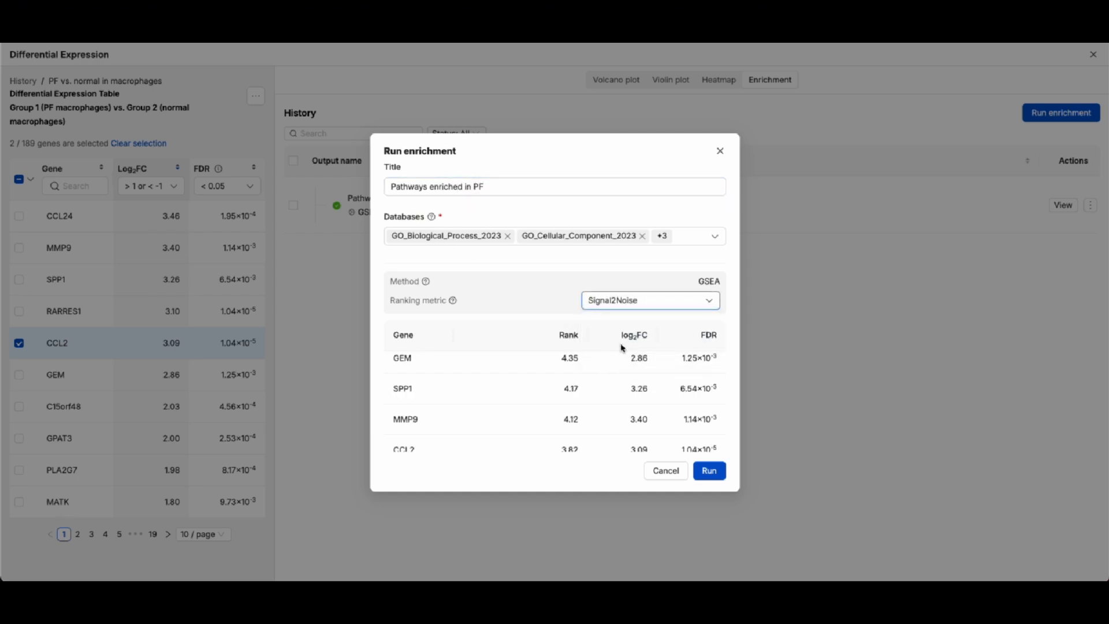
left_click(713, 475)
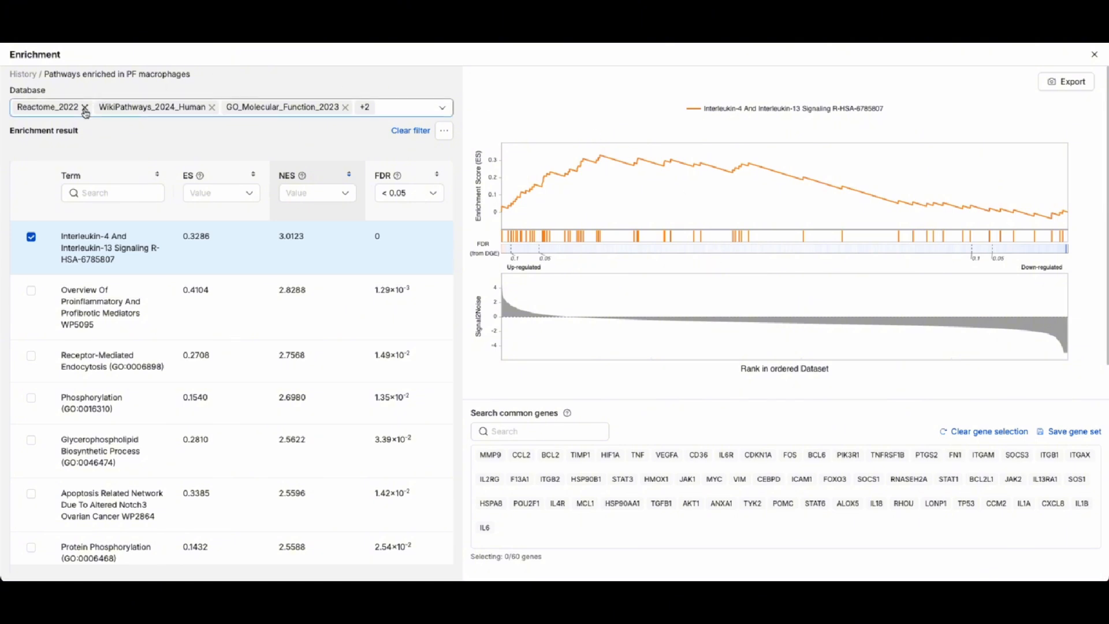
Step: Remove the three GO databases from the enrichment results, keeping only Reactome_2022 and WikiPathways_2024_Human
left_click(344, 107)
left_click(345, 106)
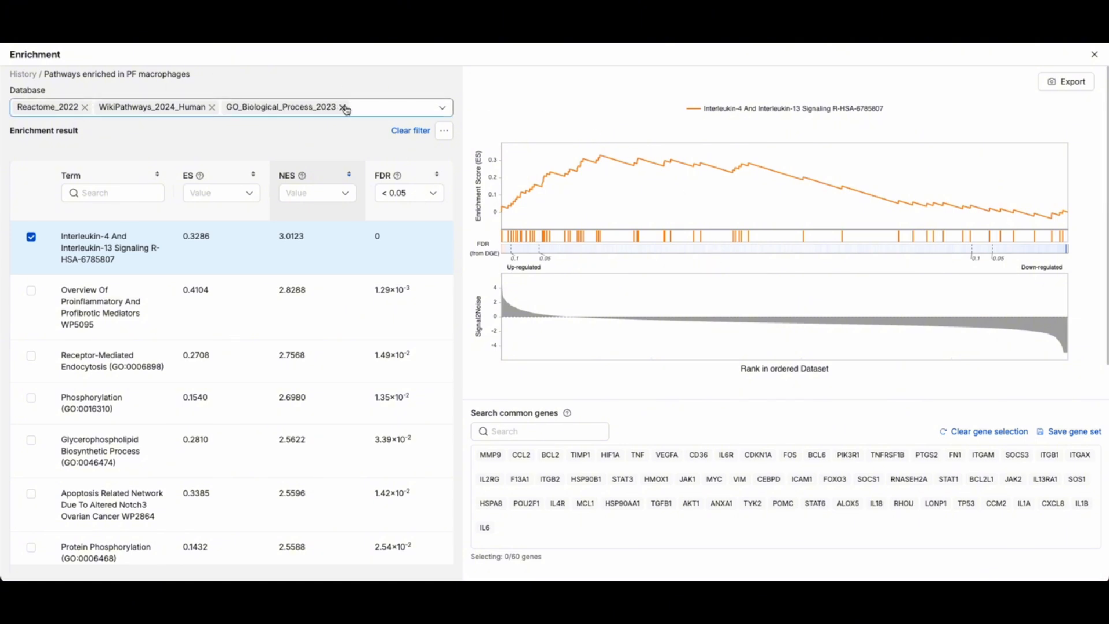
left_click(344, 107)
Step: Add Overview Of Proinflammatory And Profibrotic Mediators and Regulation Of IGF Transport And Uptake By IGFBPs to the enrichment plot, and examine the curves
left_click(31, 290)
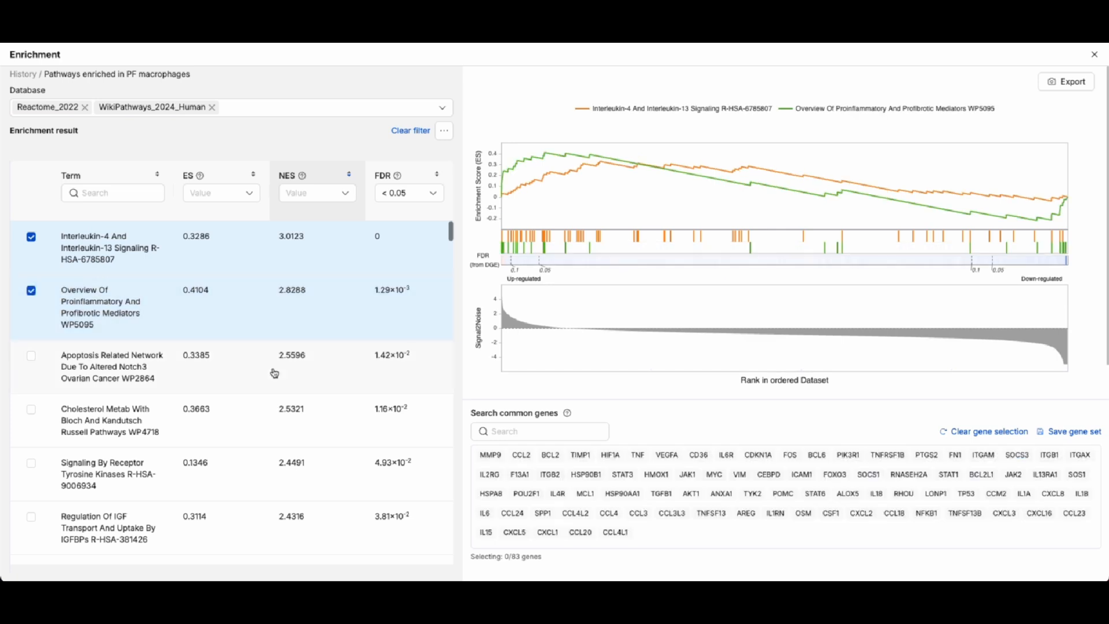
scroll(272, 371, "down", 2)
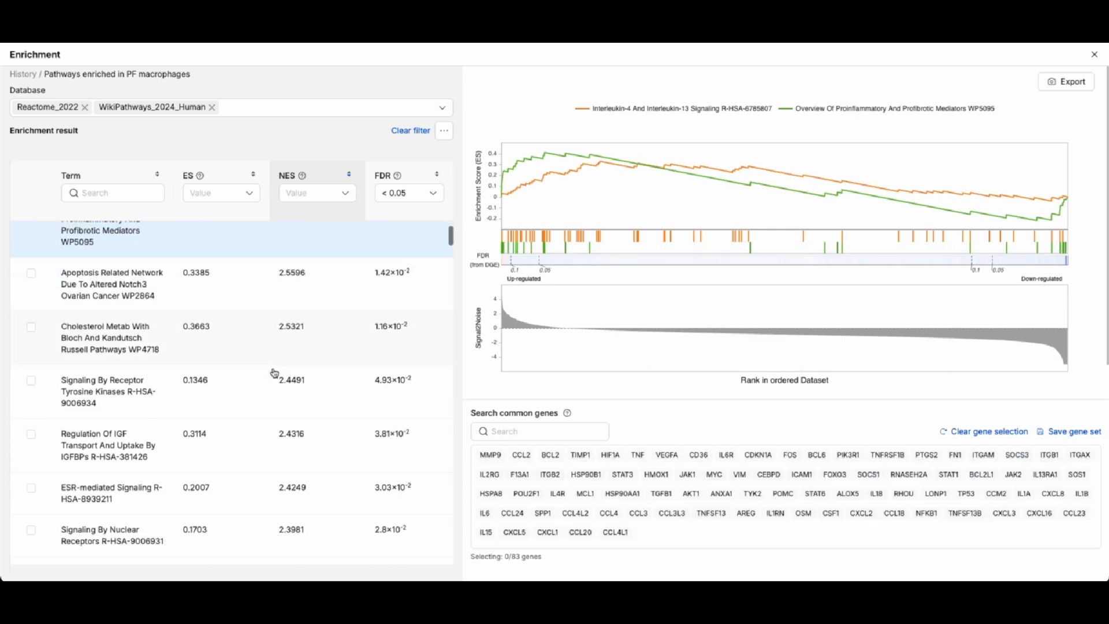
left_click(31, 436)
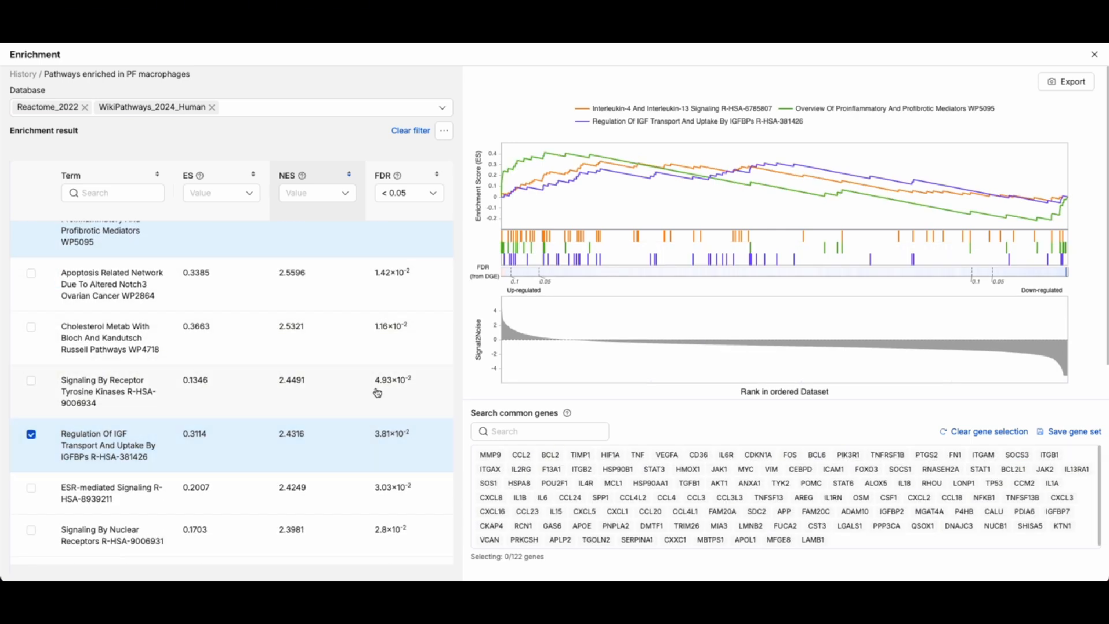
scroll(426, 365, "up", 2)
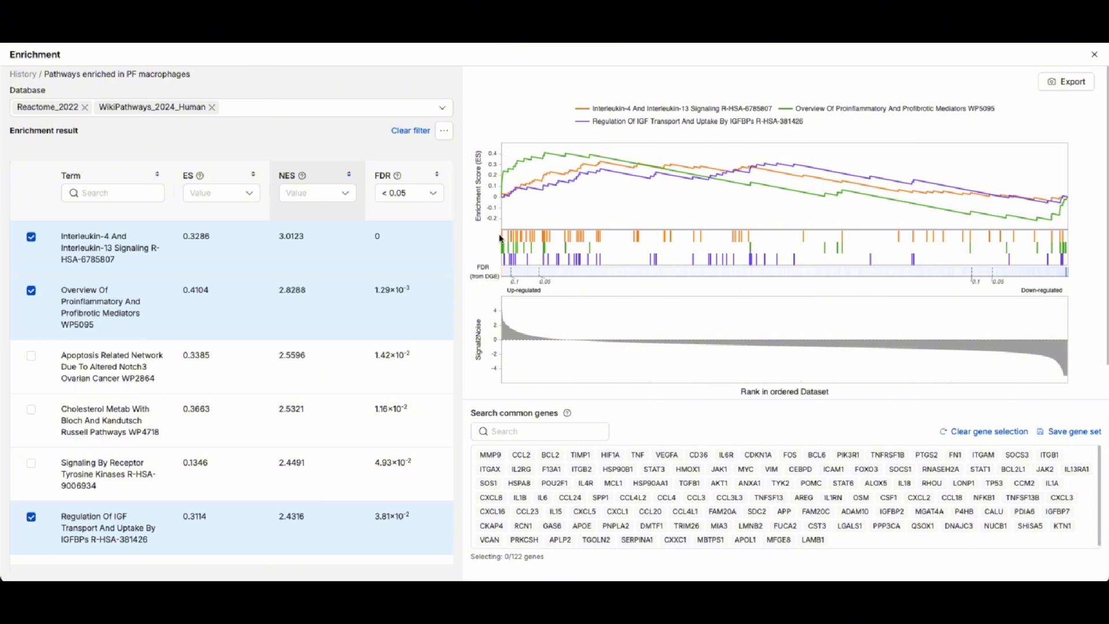
mouse_move(504, 241)
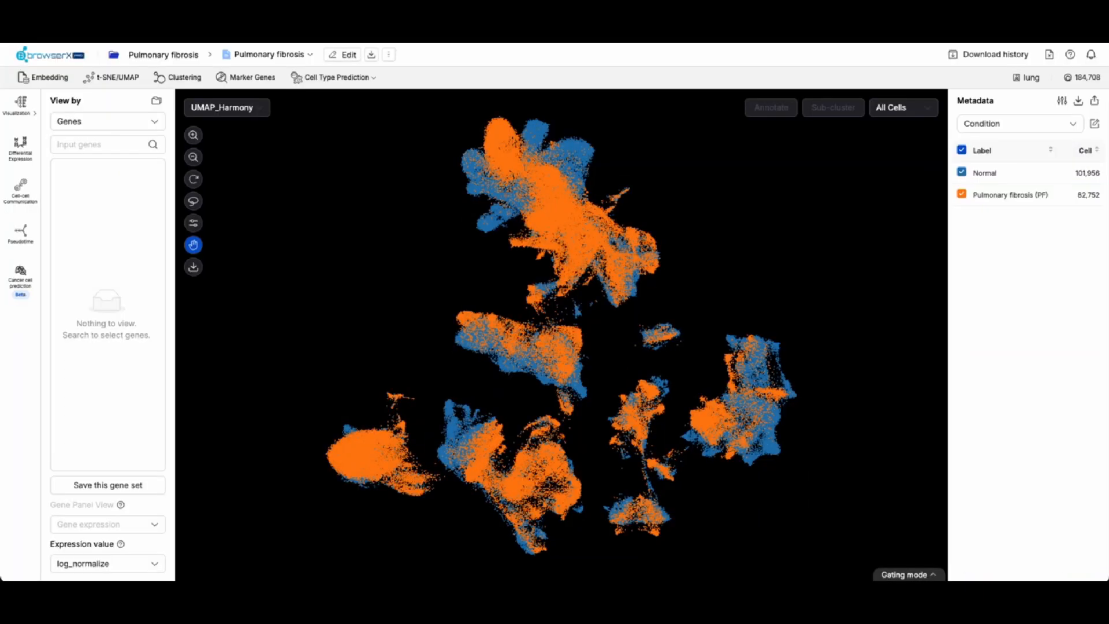
Step: Set up a cell-cell communication run using MetaReference prediction (1) as cell type metadata, split by the Condition metadata
left_click(20, 186)
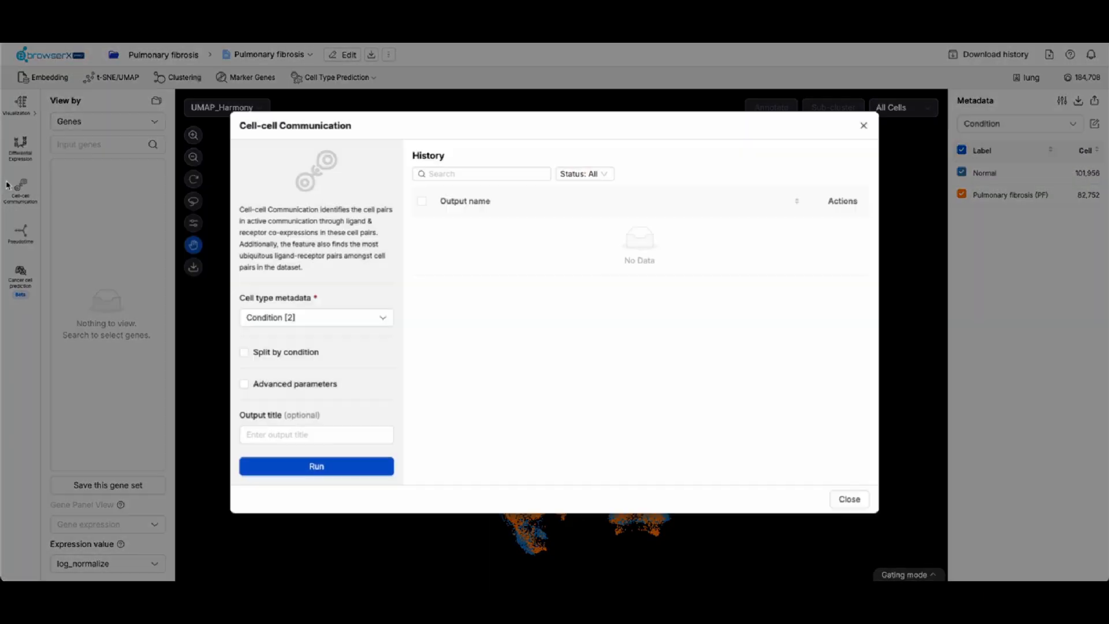
left_click(343, 317)
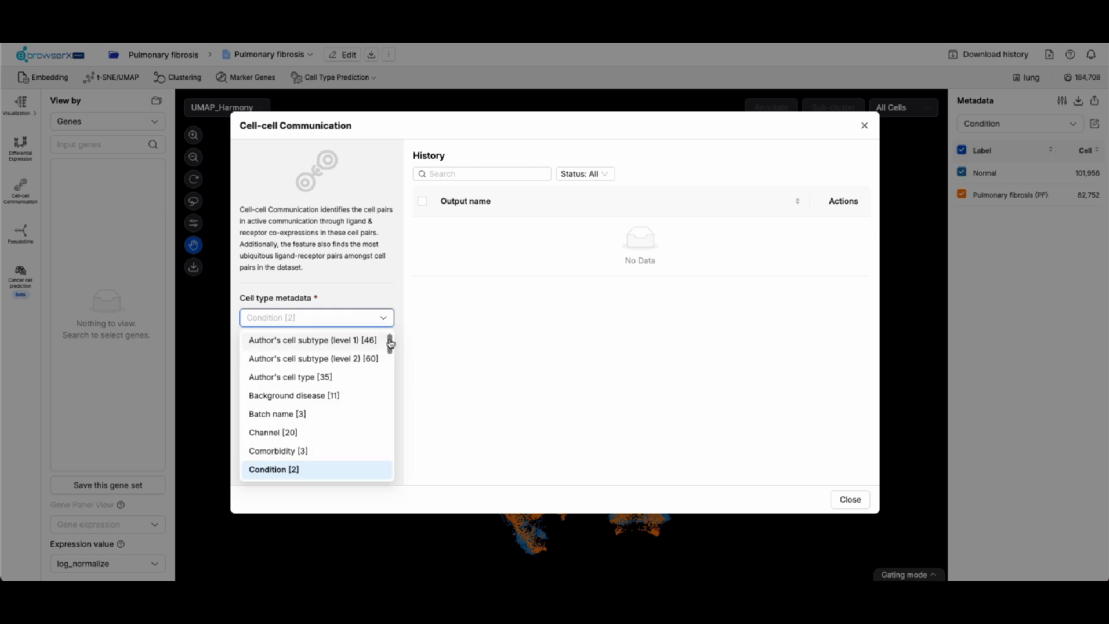
left_click_drag(389, 344, 396, 388)
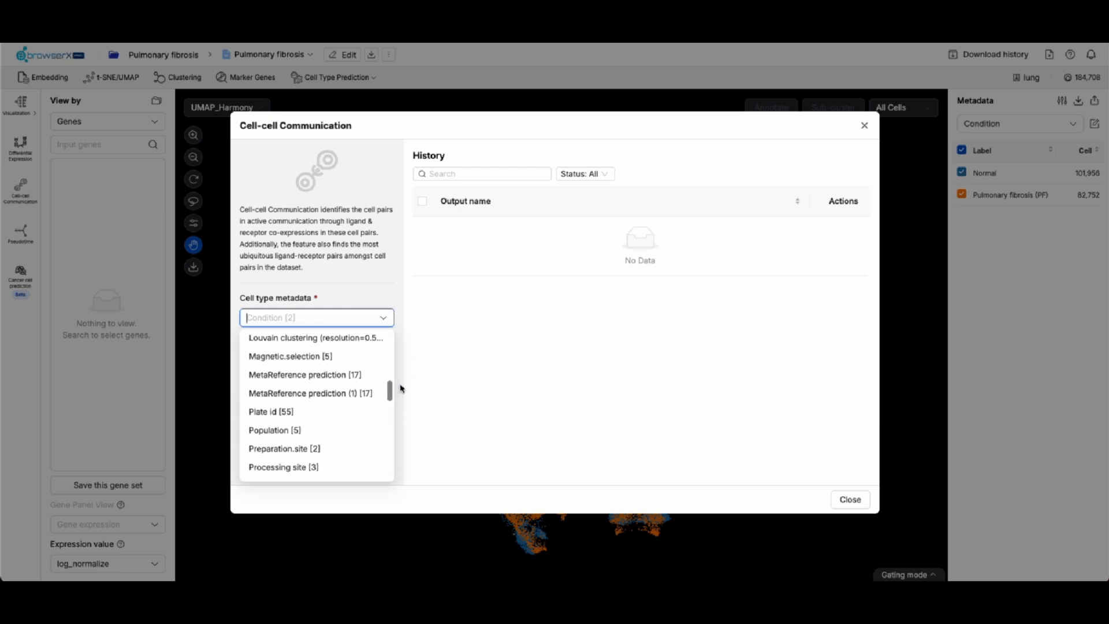
left_click(351, 395)
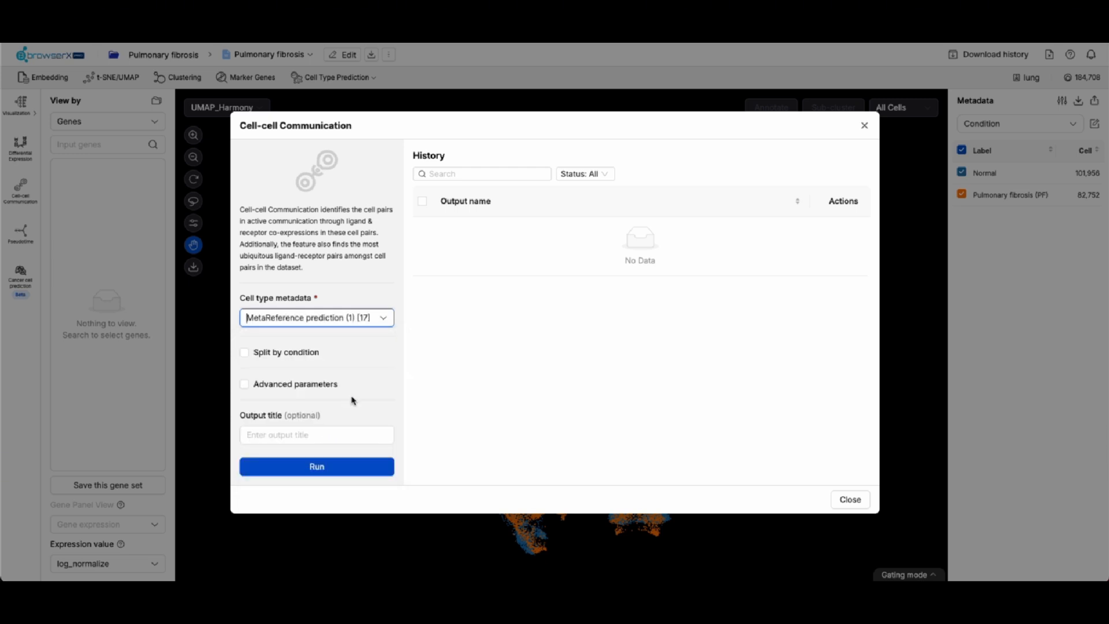
left_click(245, 354)
left_click(366, 392)
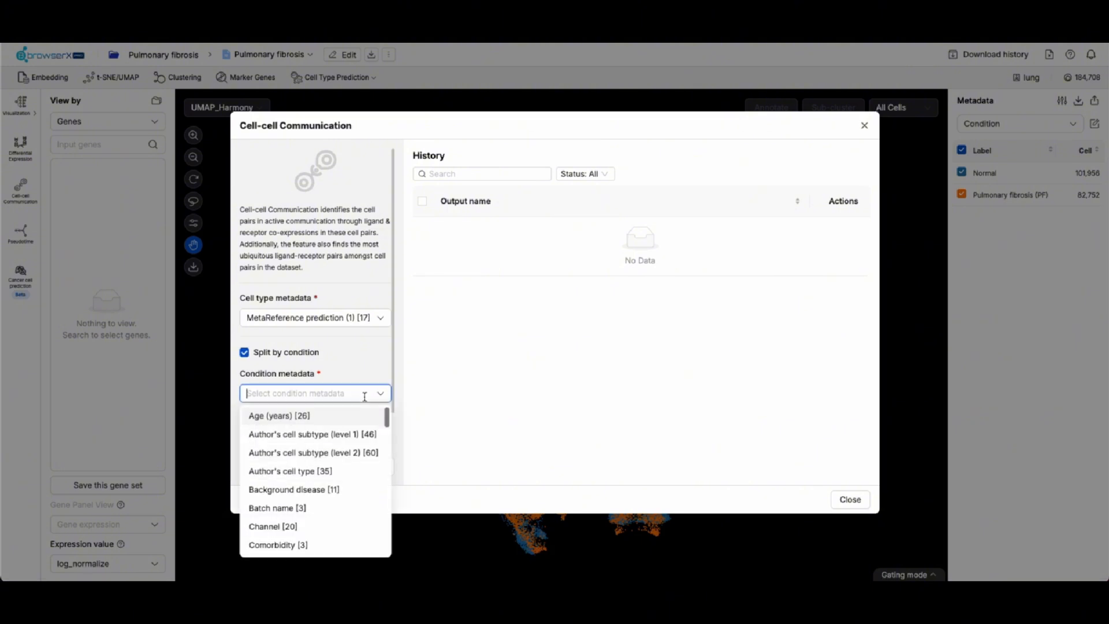
scroll(387, 417, "down", 3)
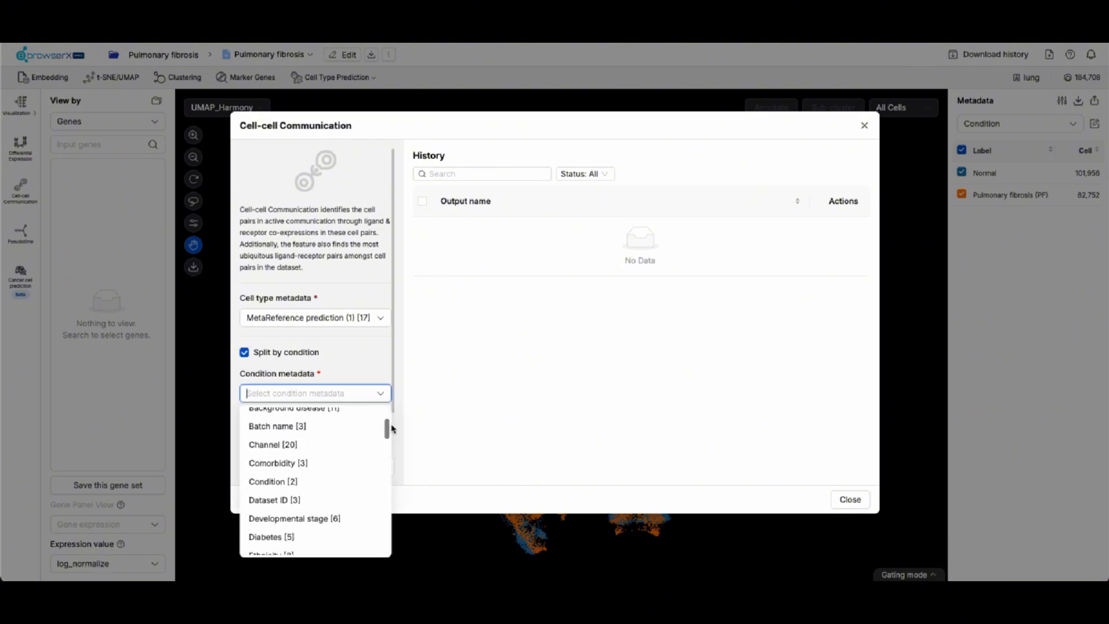
left_click(287, 483)
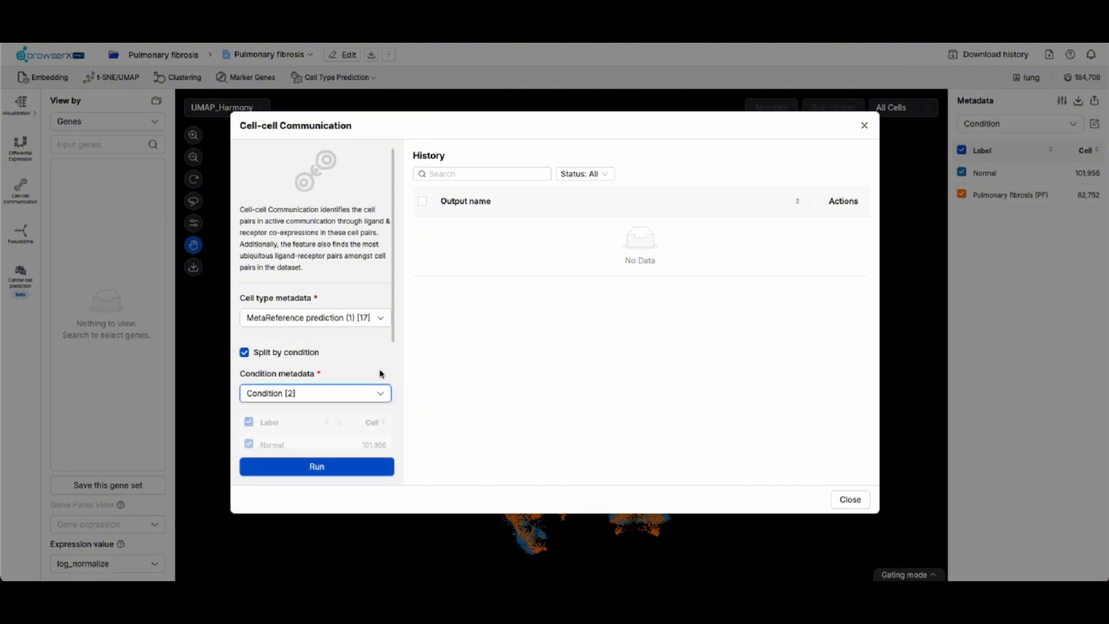
Step: Title the cell-cell communication output "CCC across conditions" with both Normal and Pulmonary fibrosis (PF) included, and run it
scroll(378, 371, "down", 3)
left_click(321, 438)
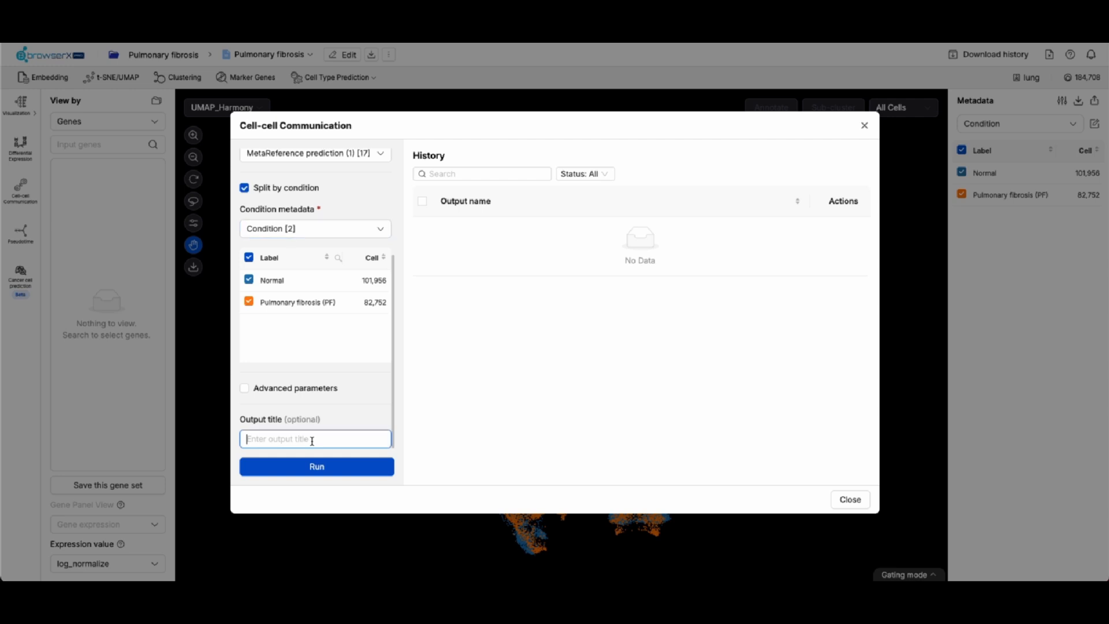
type("ccc across conditions")
left_click(316, 467)
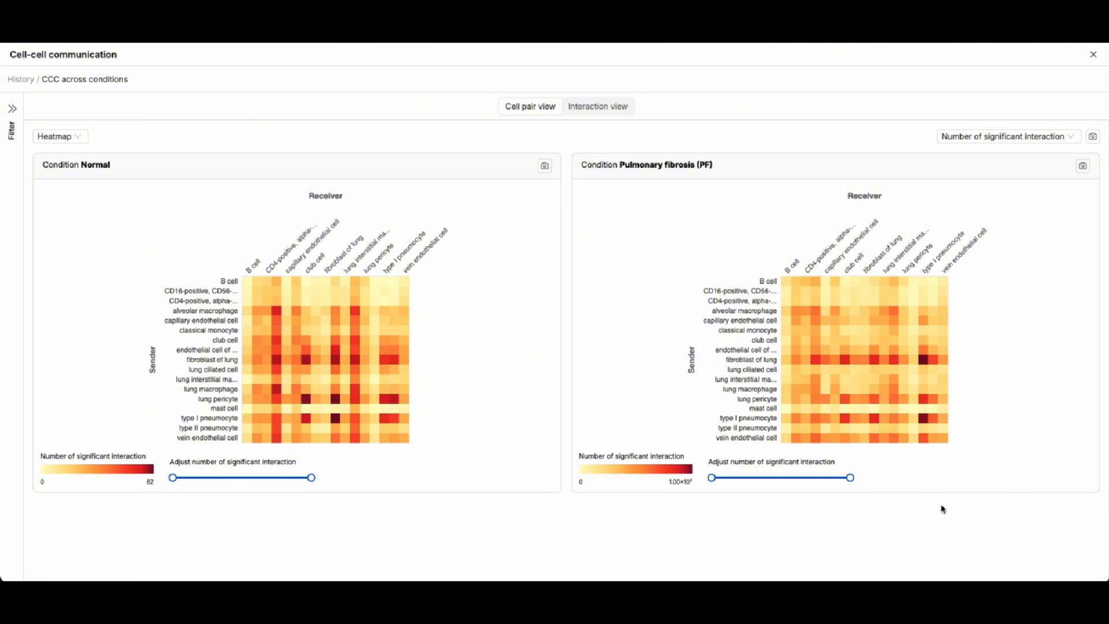
Step: Examine the Pulmonary fibrosis (PF) heatmap and the top interactions from fibroblast of lung to type I pneumocyte
mouse_move(790, 364)
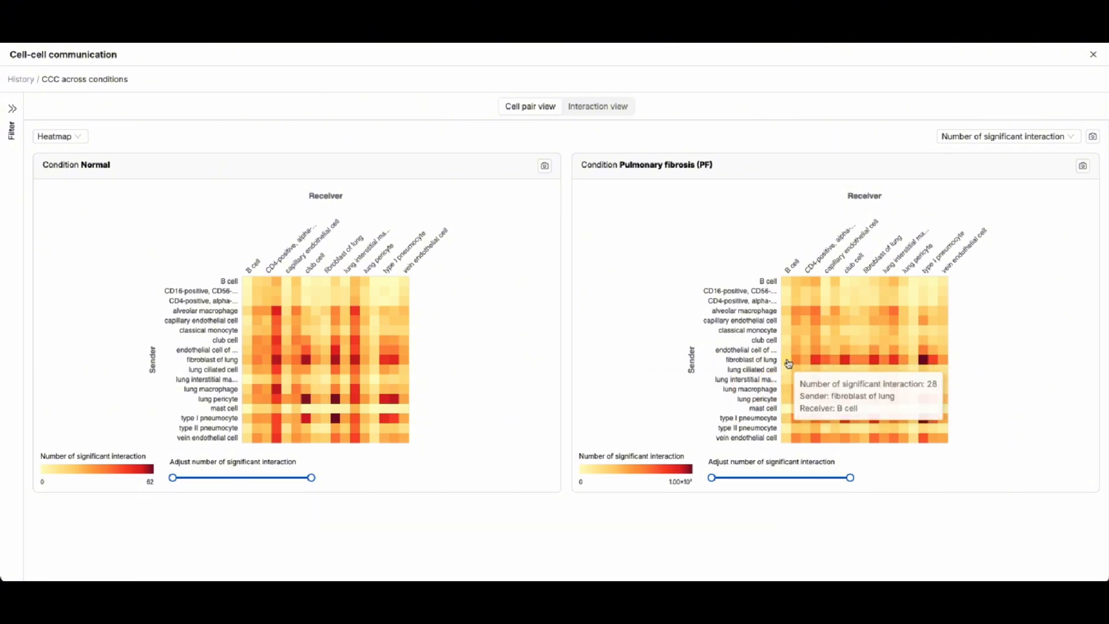
mouse_move(926, 364)
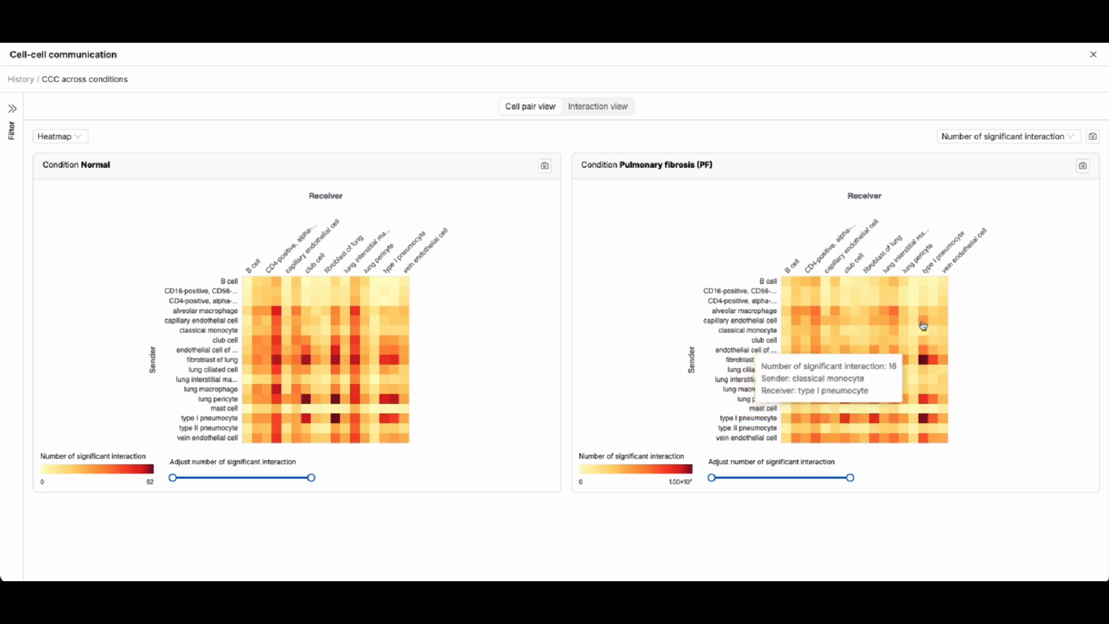
mouse_move(924, 308)
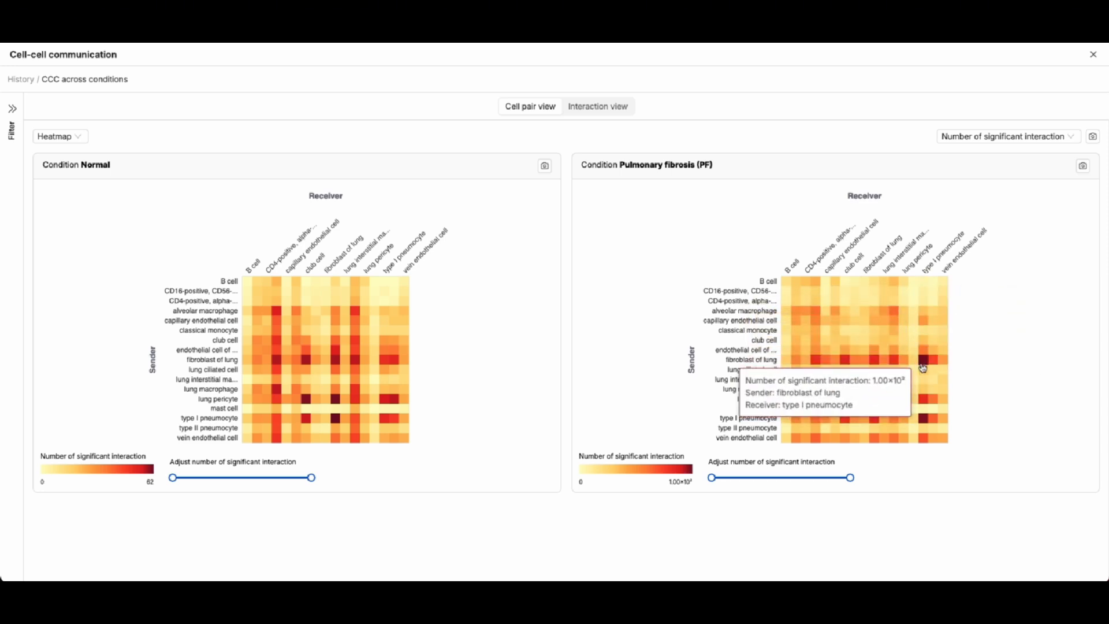
left_click(924, 360)
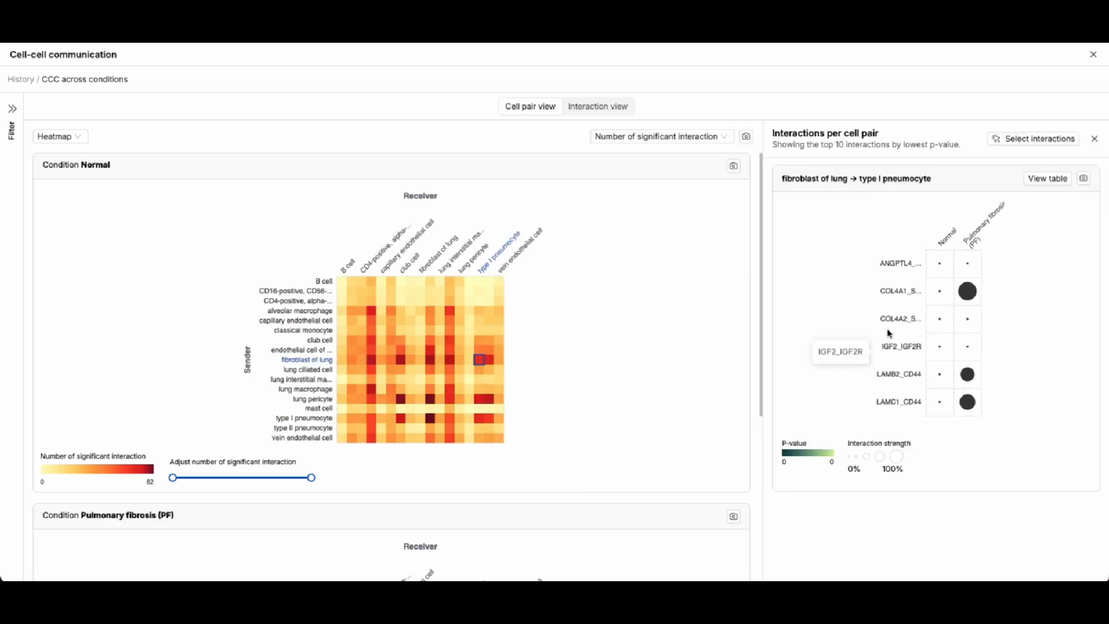
mouse_move(970, 292)
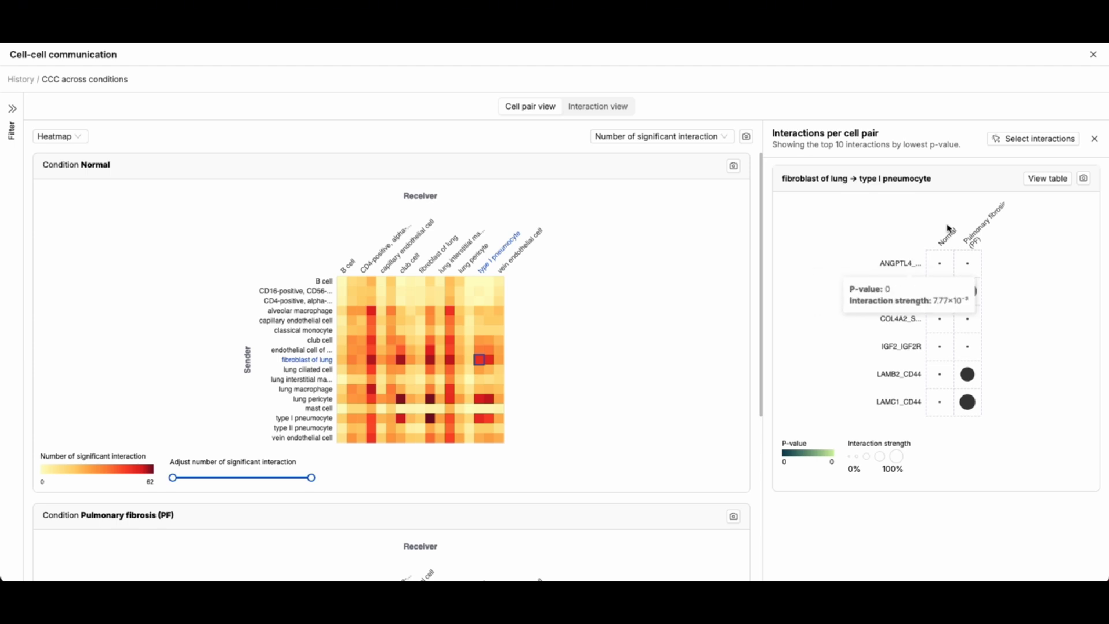
left_click(1094, 140)
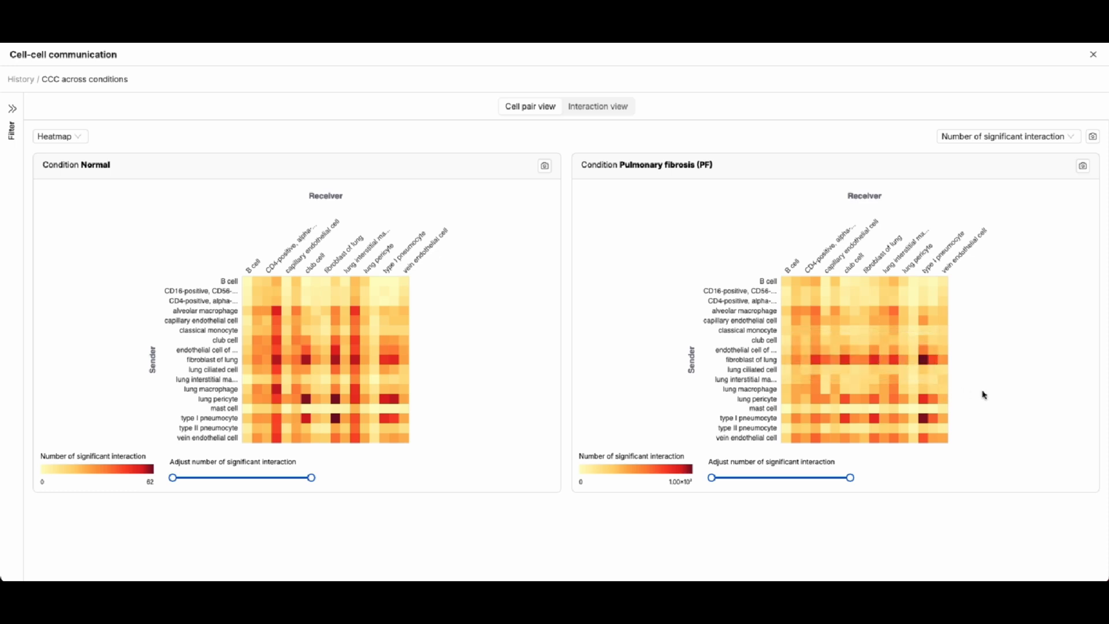
Step: Select COL4A1_SDC4, LAMB2_CD44 and LAMC1_CD44 in PF for fibroblast of lung to type I pneumocyte, and apply them as interaction filters
left_click(923, 360)
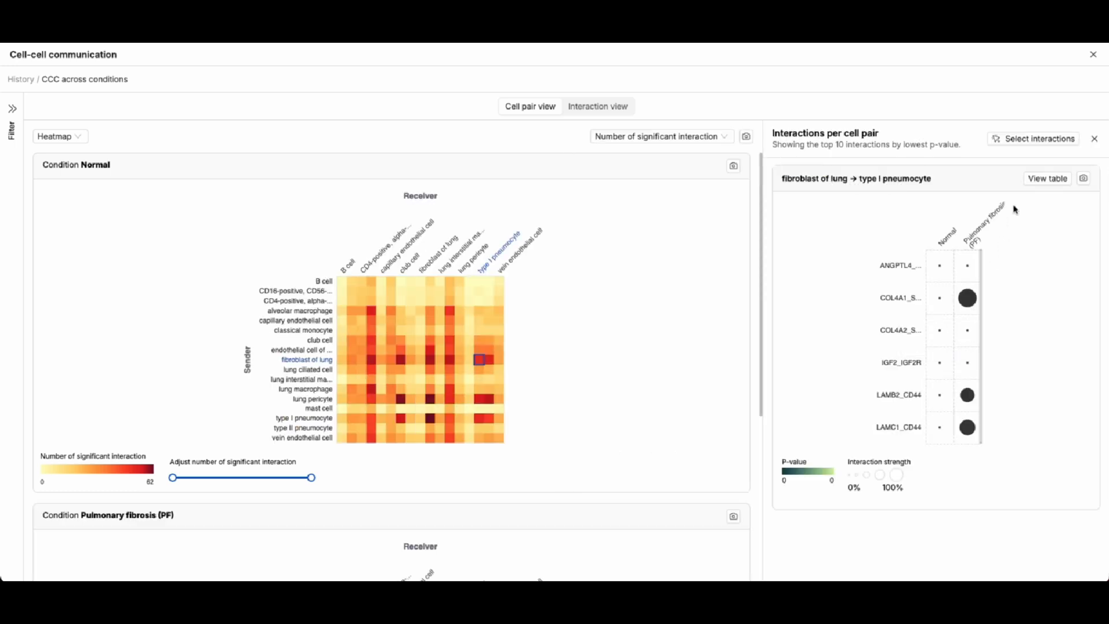
left_click(1035, 140)
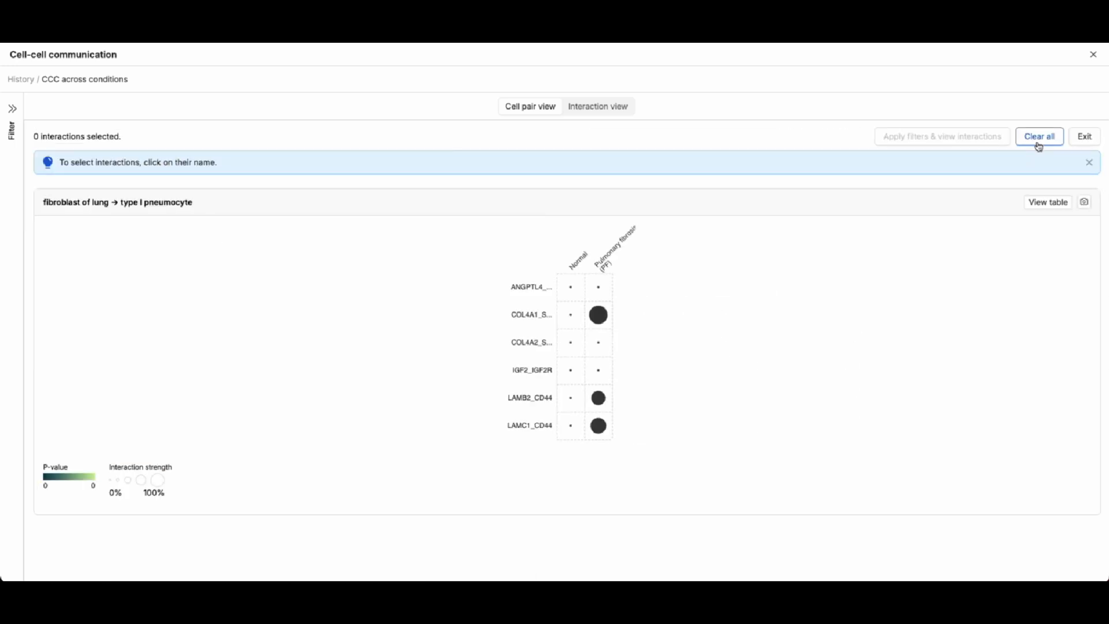
left_click(598, 315)
left_click(598, 404)
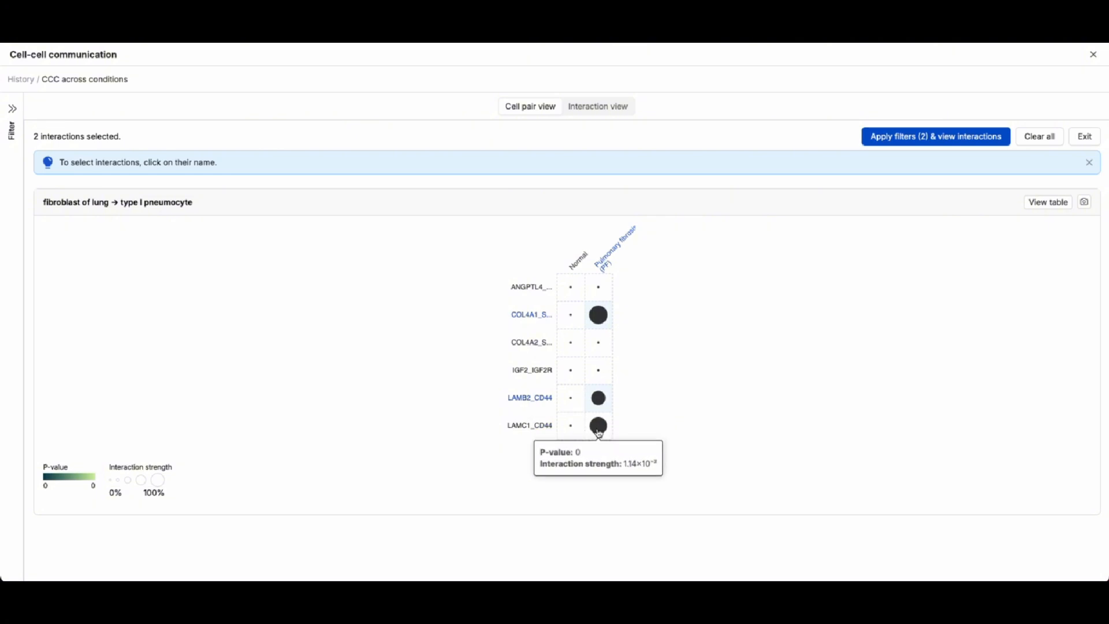
left_click(921, 137)
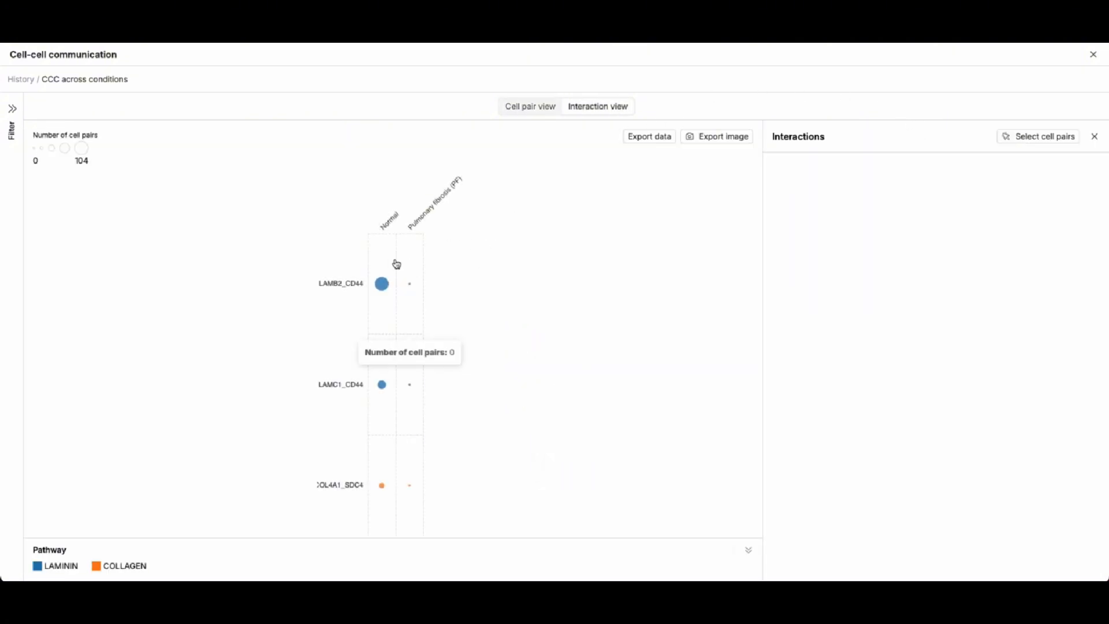
Step: Examine the filtered interactions across both conditions and the sender-receiver diagram of LAMC1_CD44 in Normal
mouse_move(399, 291)
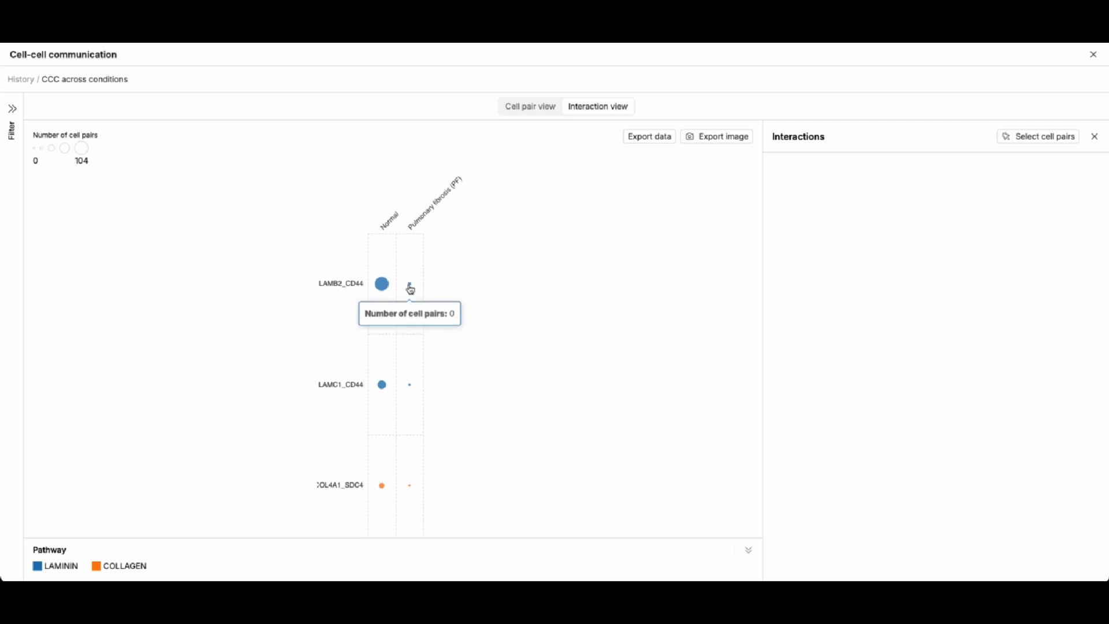
left_click(382, 384)
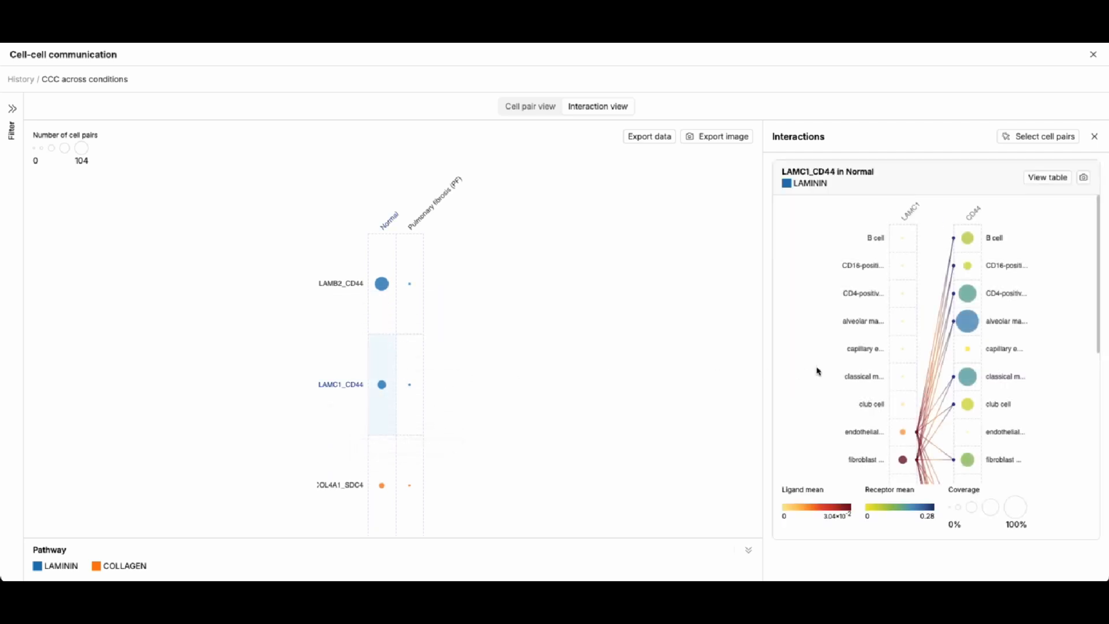
scroll(817, 371, "down", 5)
scroll(818, 370, "up", 1)
scroll(817, 370, "up", 4)
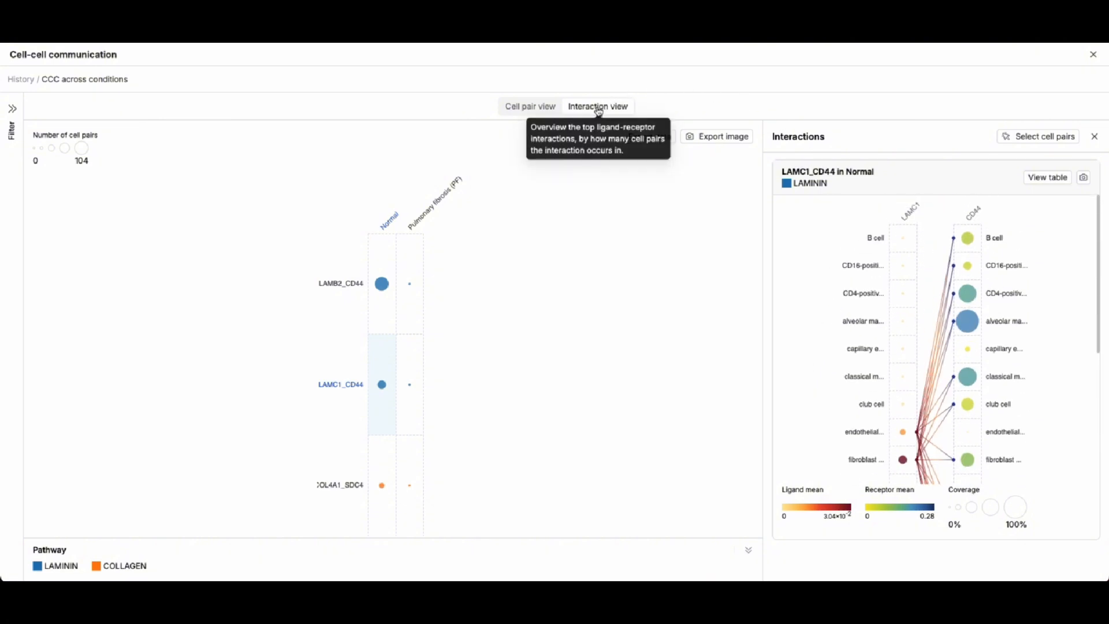
Step: Reset all interaction filters, then collapse the pathway legend and close the interaction details
left_click(12, 109)
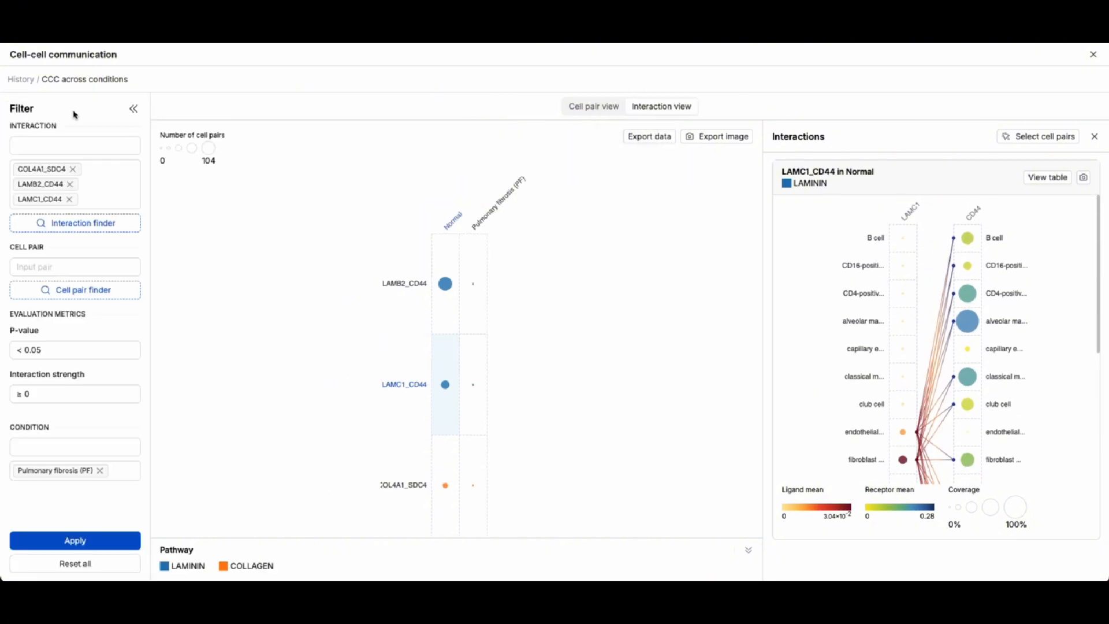
left_click(76, 563)
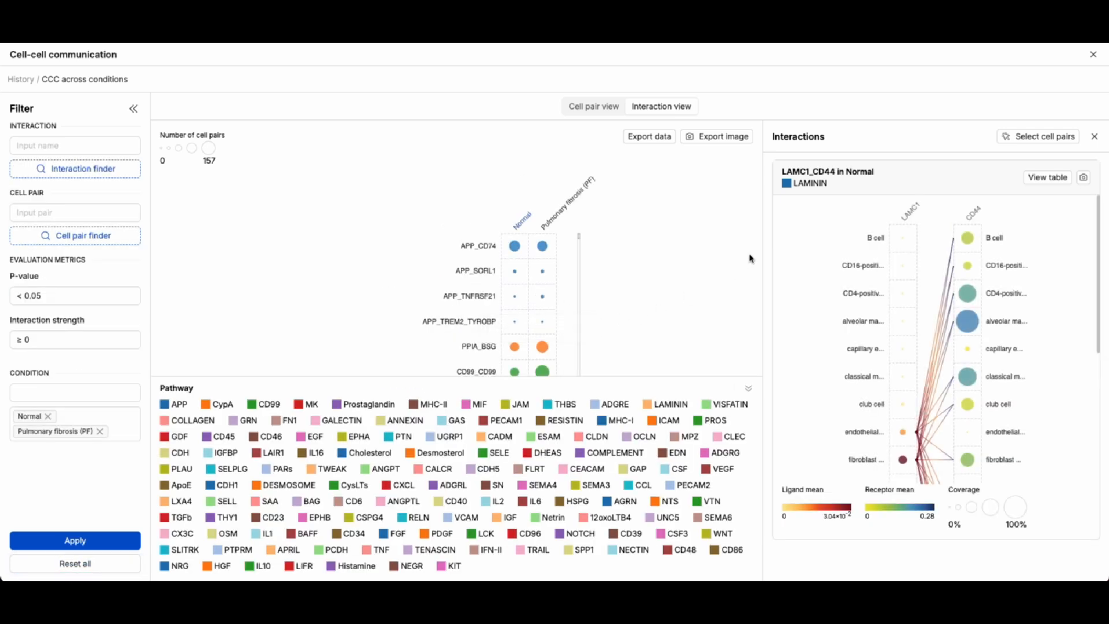
left_click(748, 388)
left_click(1094, 138)
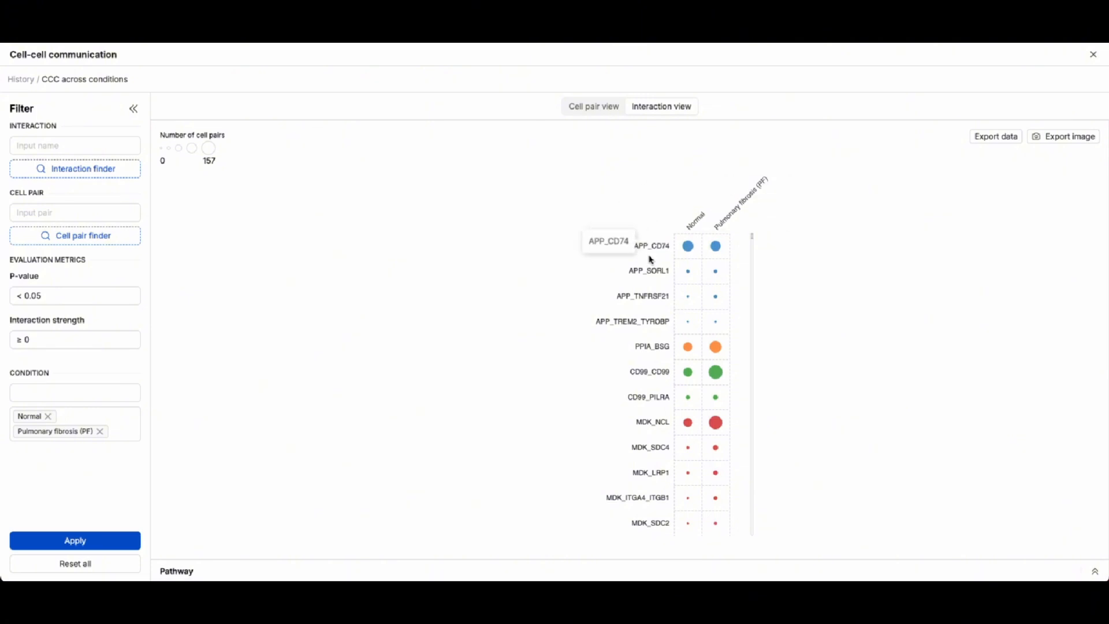
Step: Filter the interaction view to CCL2_ACKR1 and CCL2_ACKR2 for both conditions
left_click(66, 149)
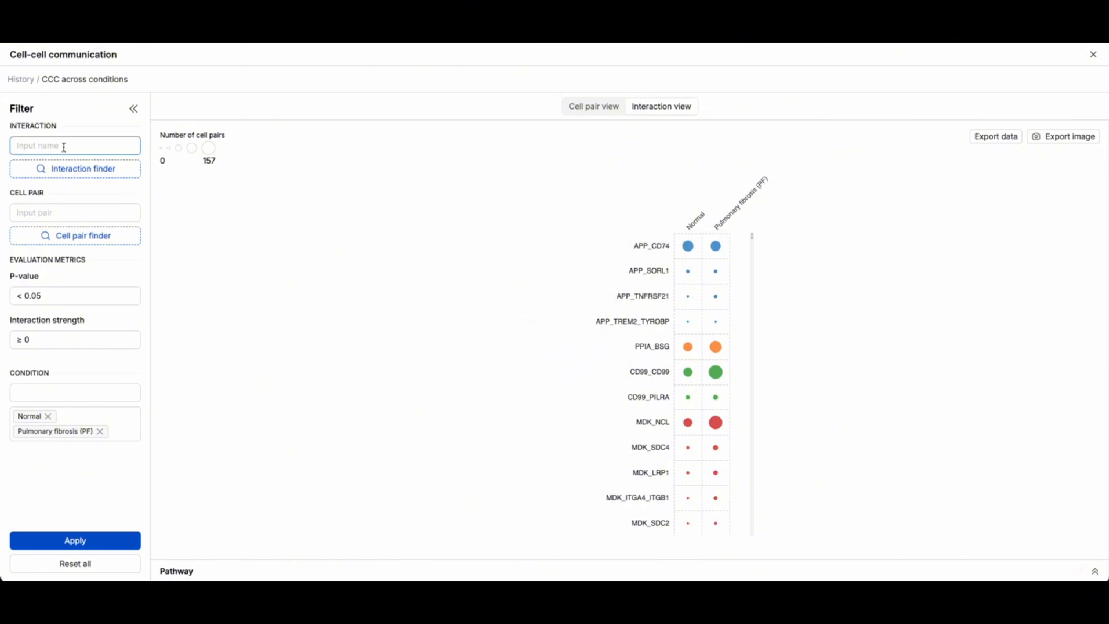
type("ccl2")
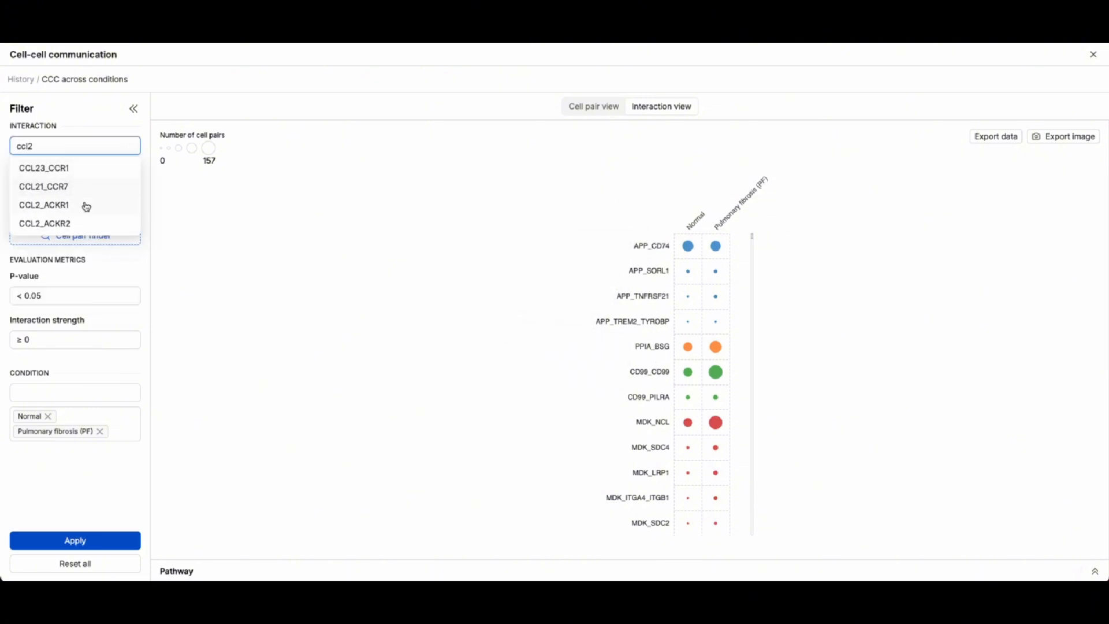
left_click(87, 206)
type("ccl2")
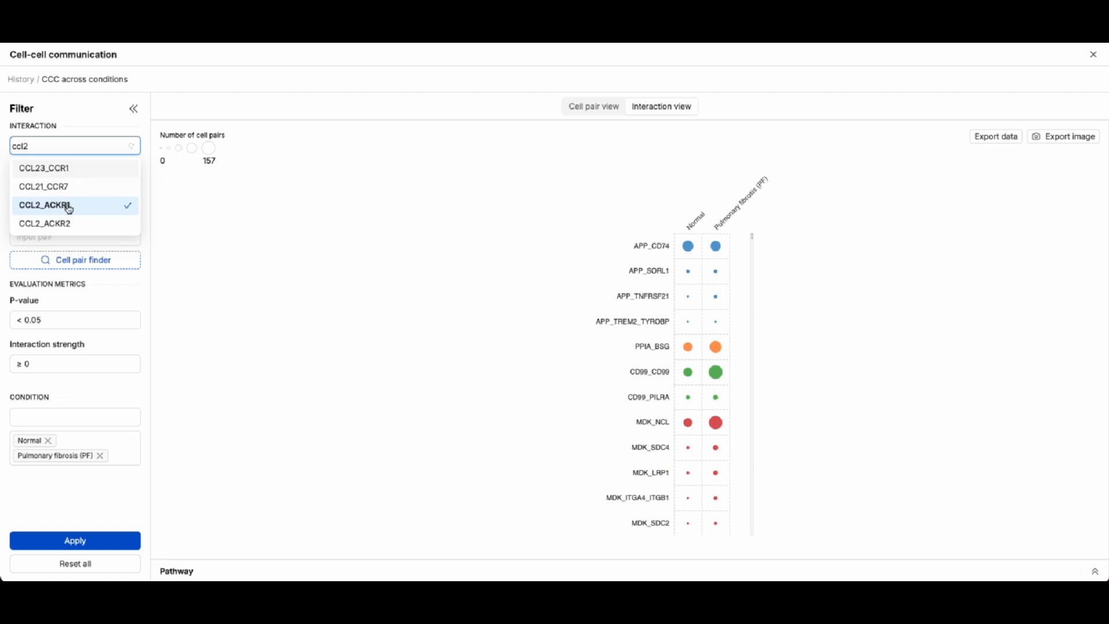
left_click(72, 223)
left_click(208, 265)
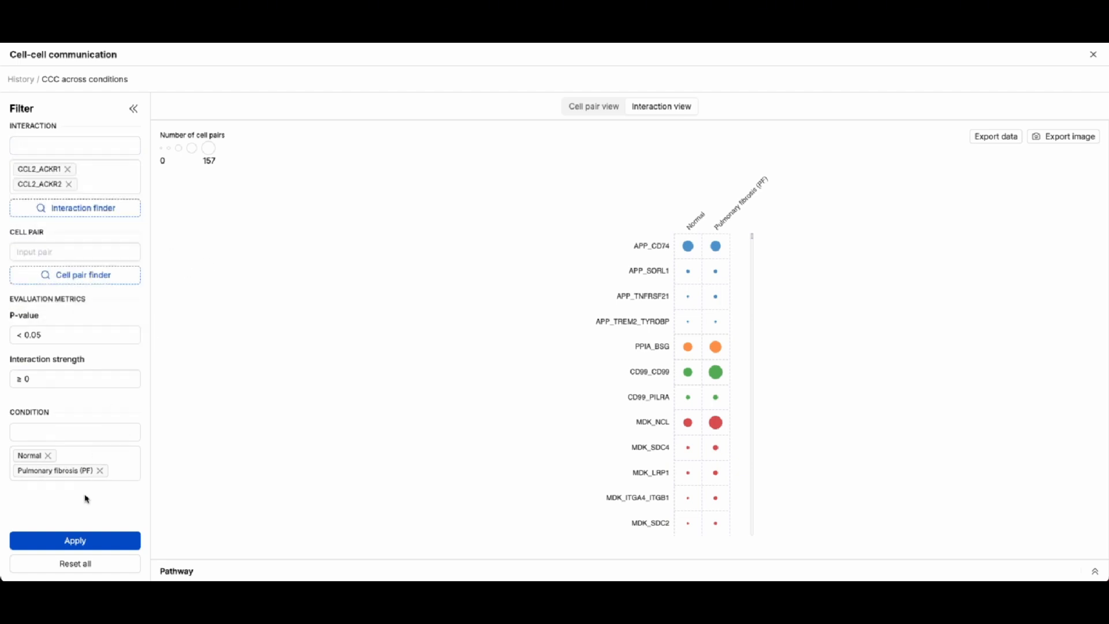
left_click(81, 539)
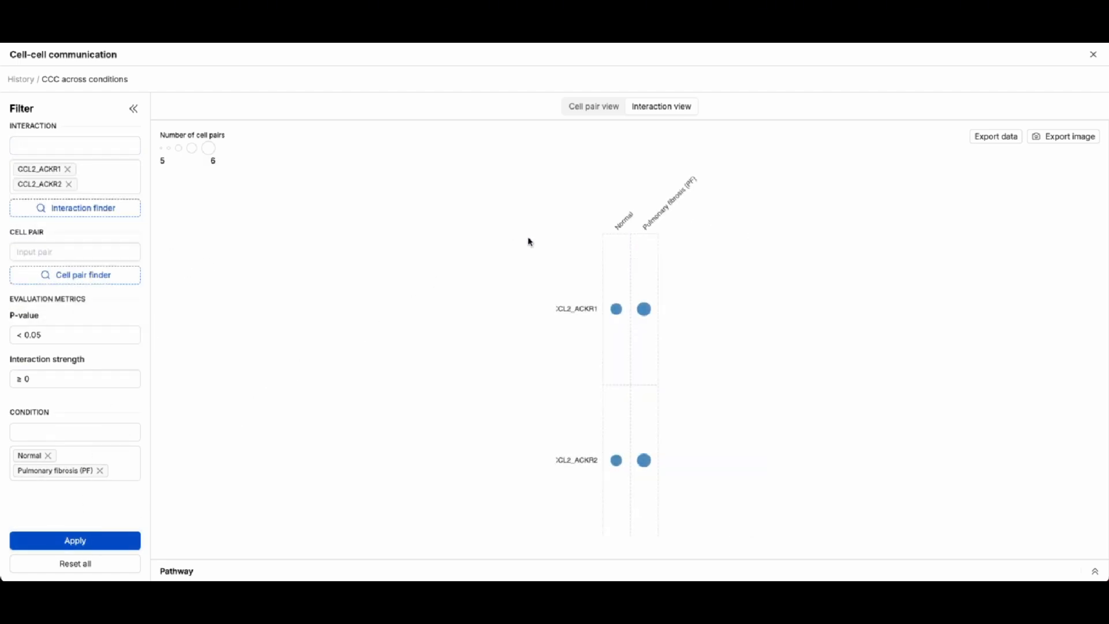
Step: Examine the ligand and receptor cell types of CCL2_ACKR1 in Pulmonary fibrosis (PF)
left_click(646, 311)
scroll(1049, 337, "down", 5)
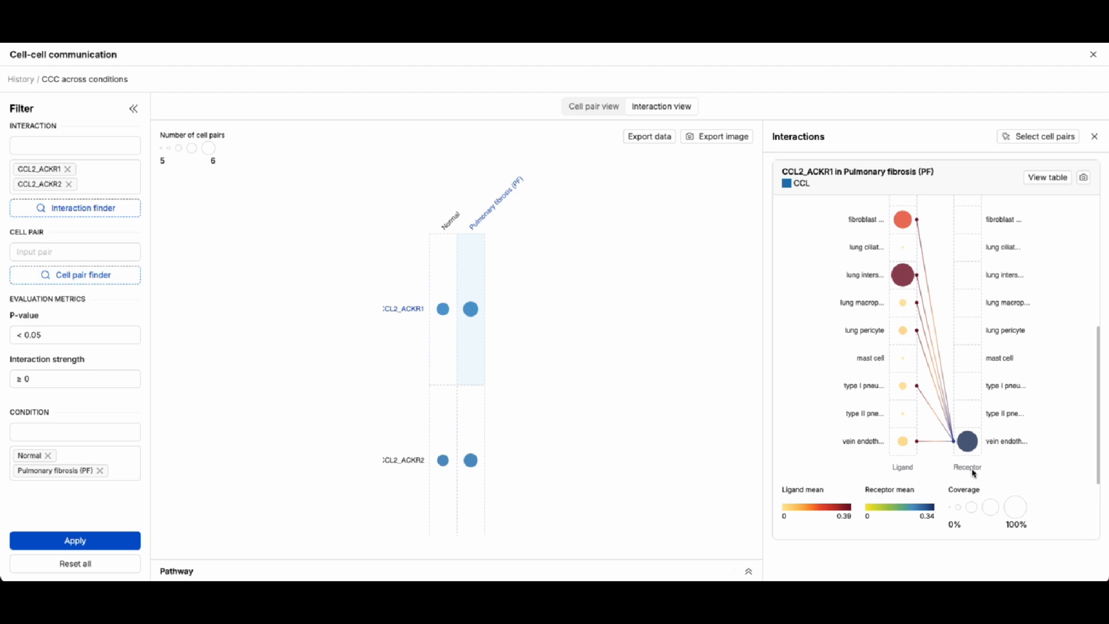
scroll(1007, 448, "up", 5)
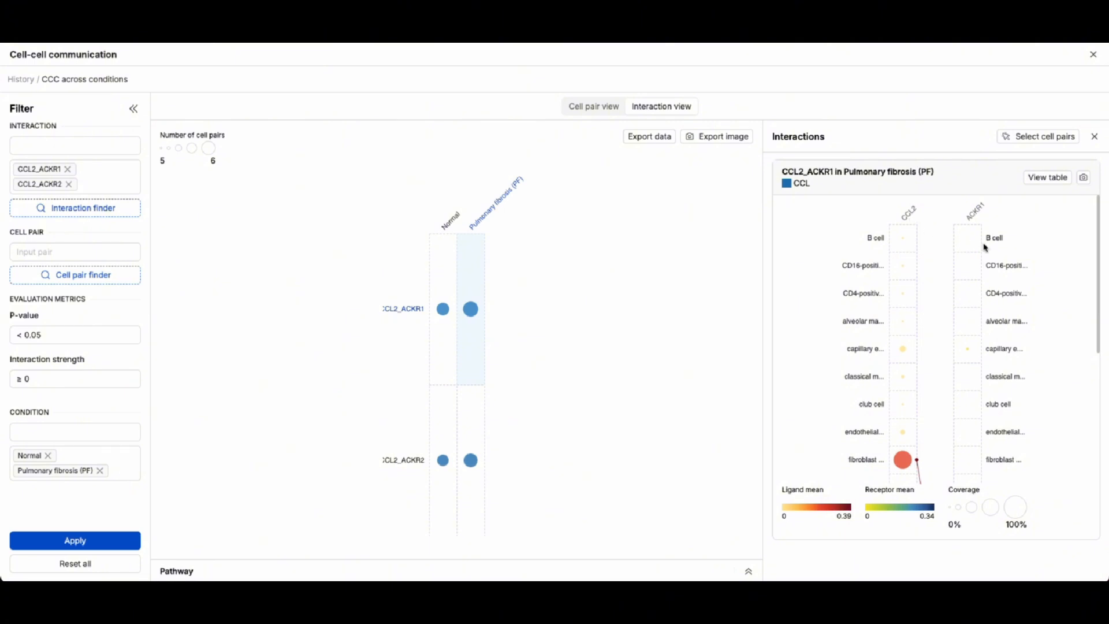
left_click_drag(1102, 318, 1104, 456)
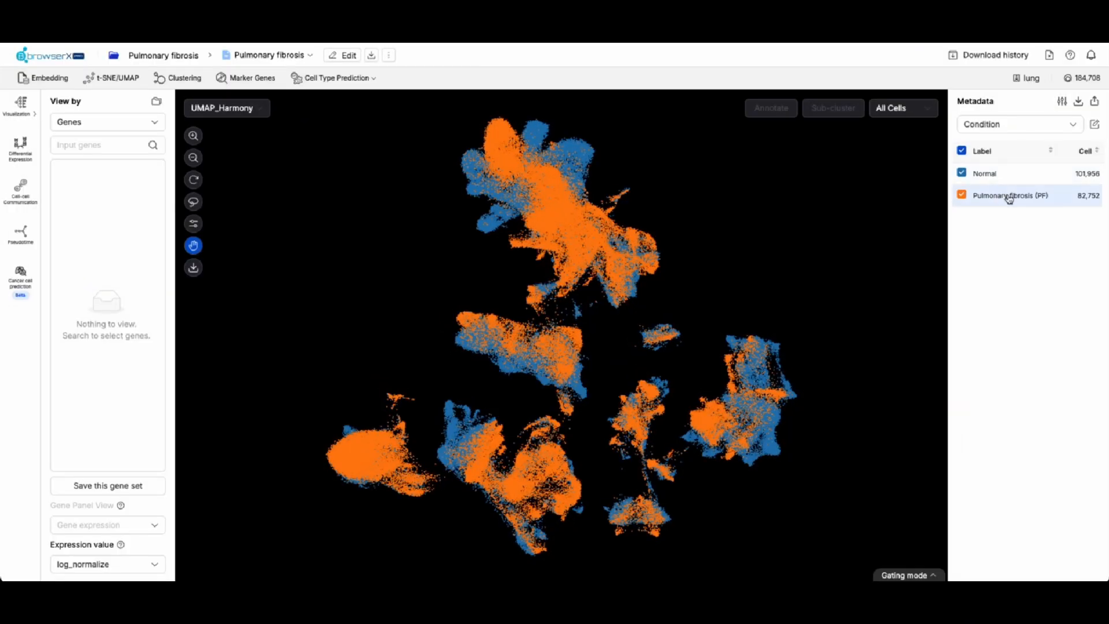
Step: Isolate the Pulmonary fibrosis (PF) cells on the UMAP as a sub-cluster
left_click(1008, 196)
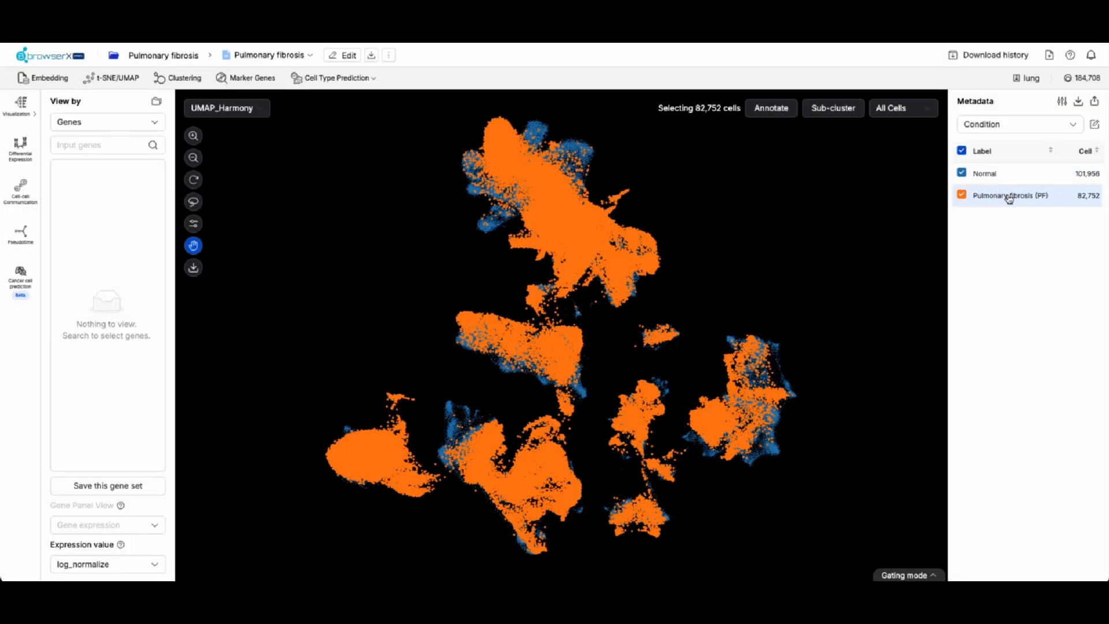
left_click(839, 111)
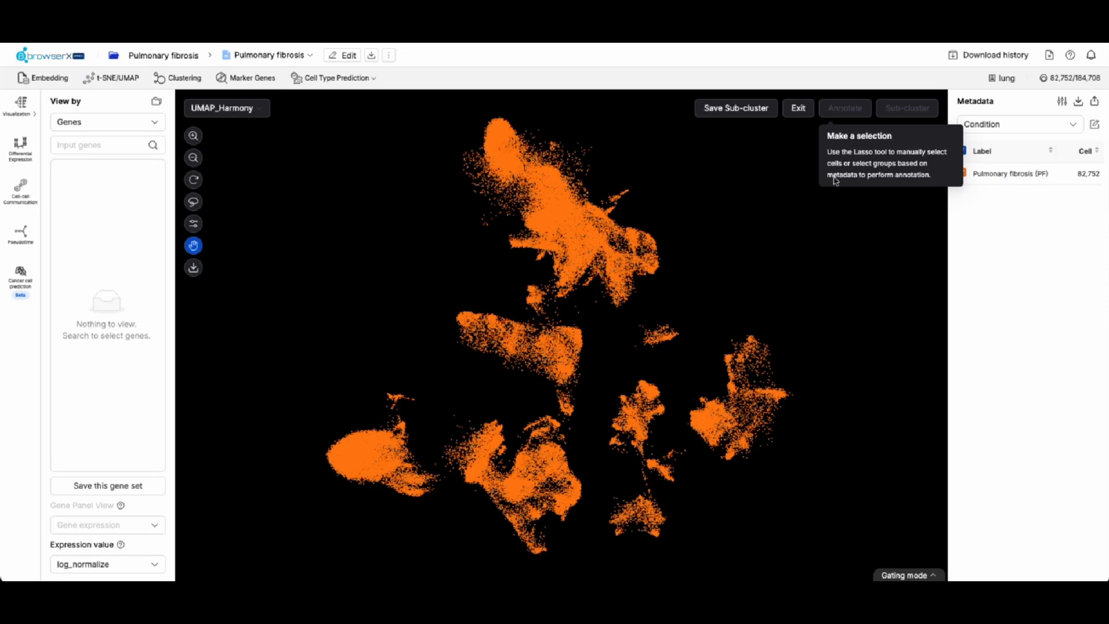
Step: Colour the sub-clustered Pulmonary fibrosis (PF) cells by the MetaReference prediction (1) metadata
left_click(1016, 124)
scroll(1016, 277, "down", 6)
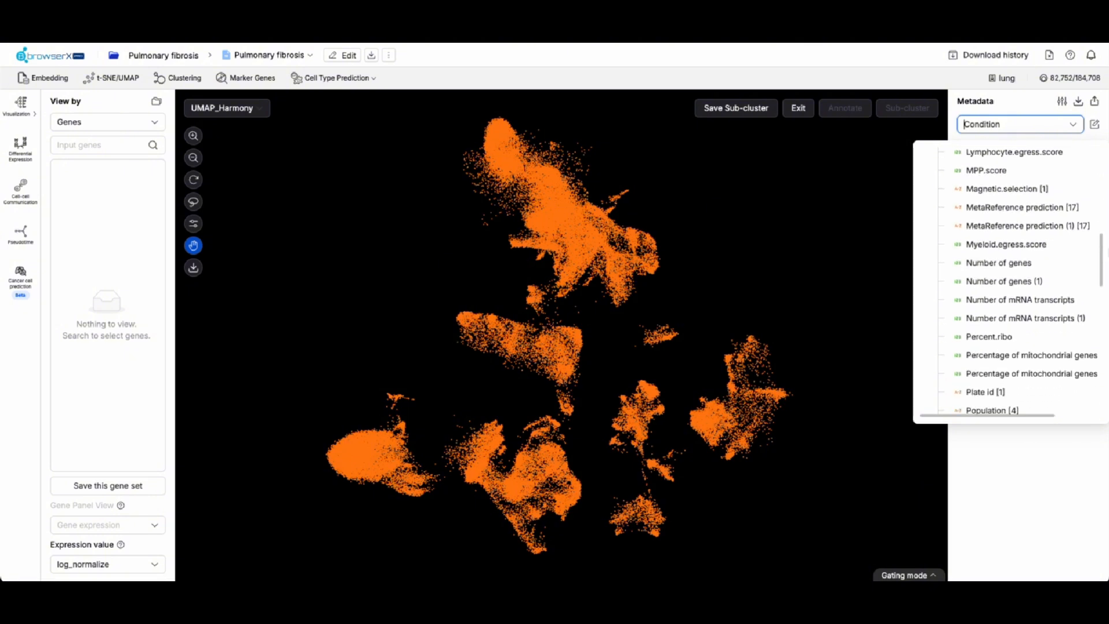
left_click(1049, 226)
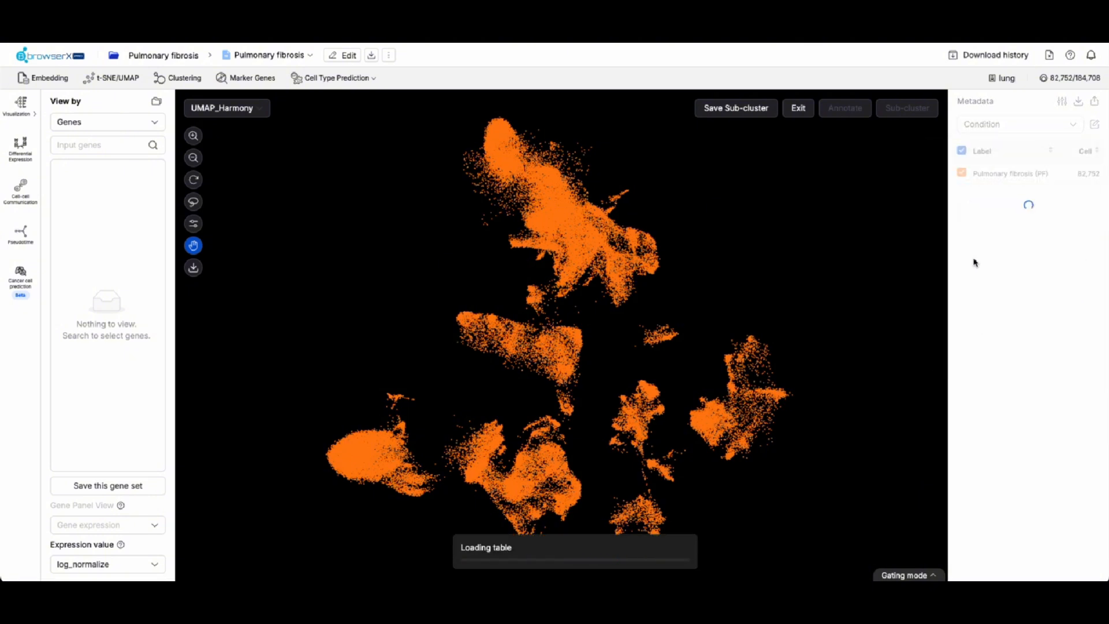
left_click_drag(1103, 246, 1106, 267)
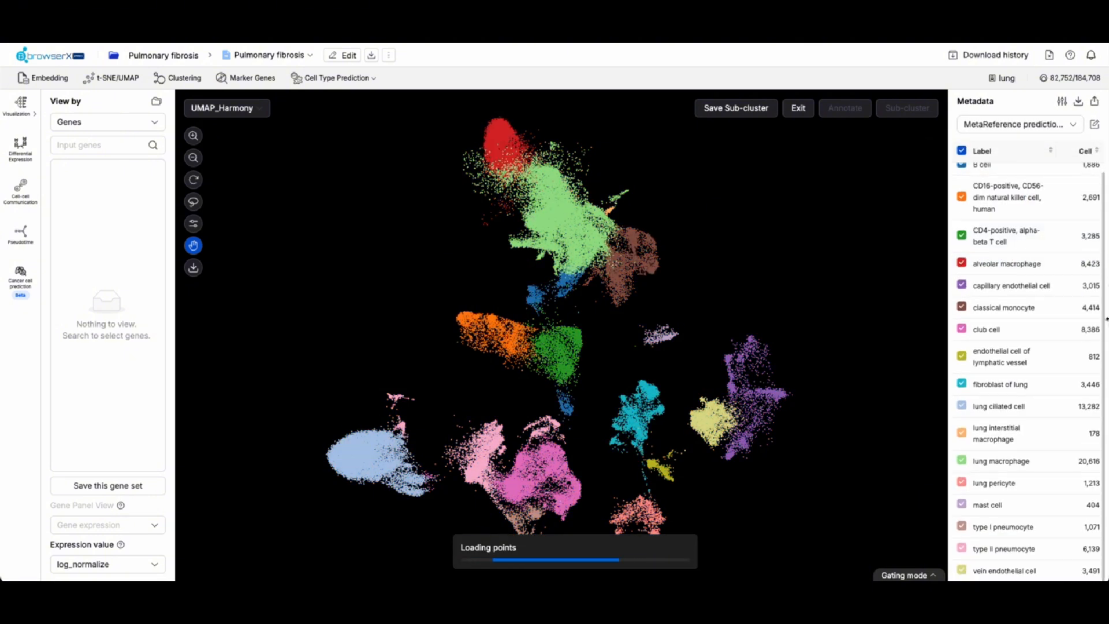
Step: Isolate the type I pneumocyte and type II pneumocyte cells as a sub-cluster
left_click(1026, 533)
left_click(1052, 553)
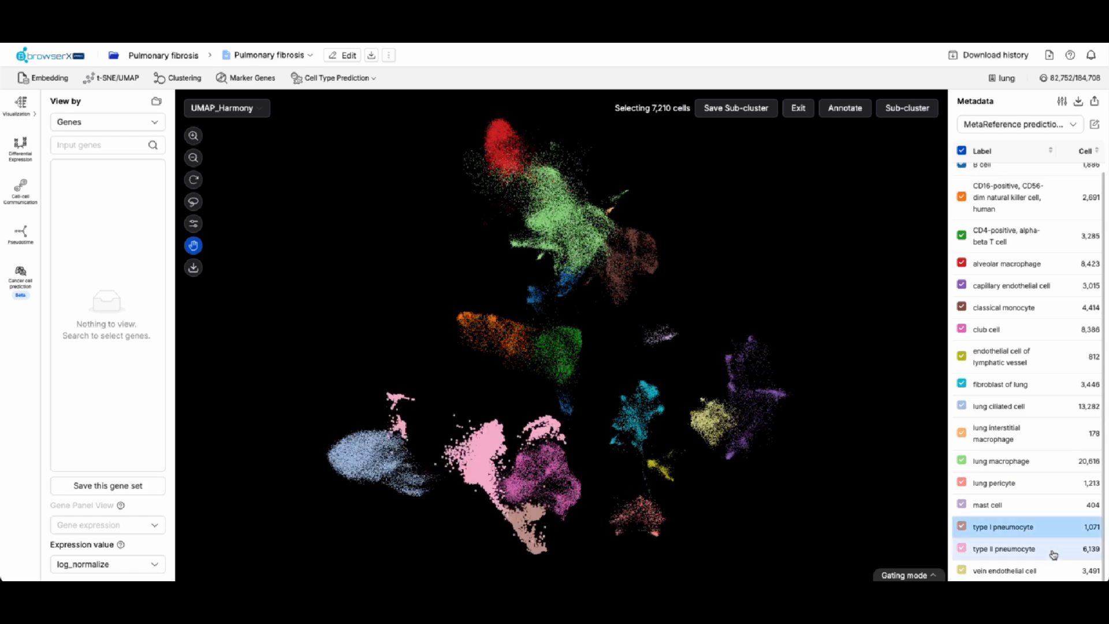
left_click(844, 110)
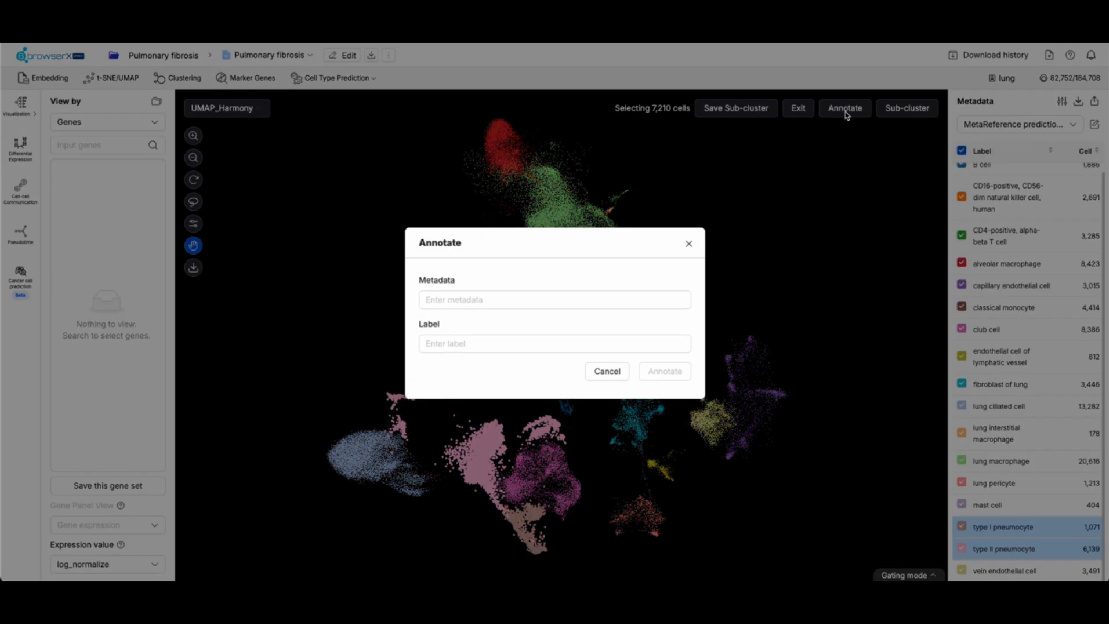
left_click(688, 243)
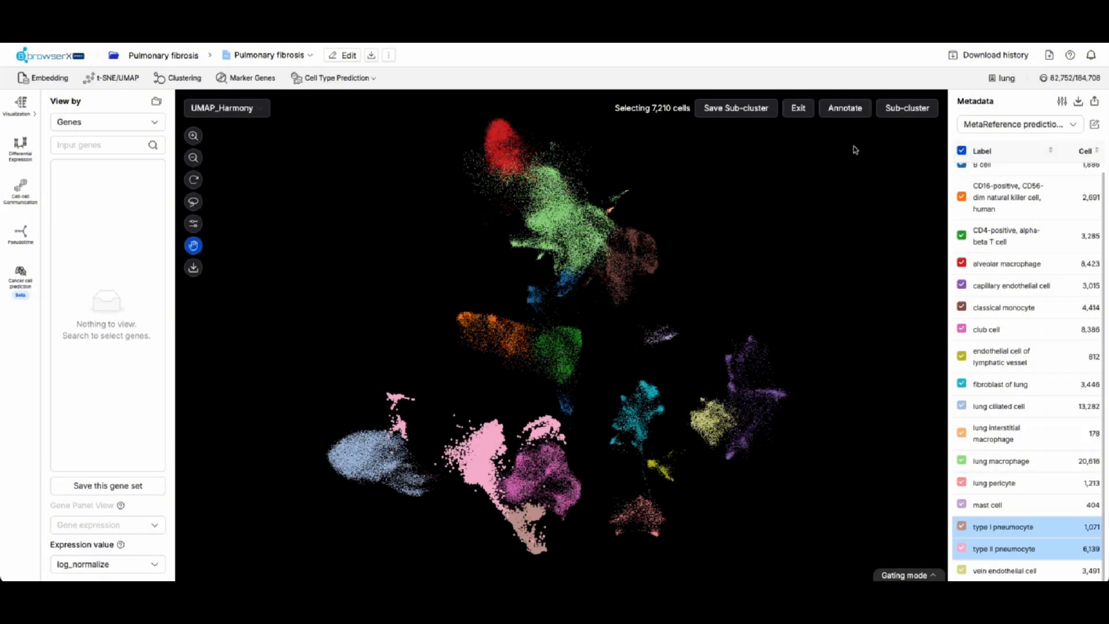
left_click(907, 109)
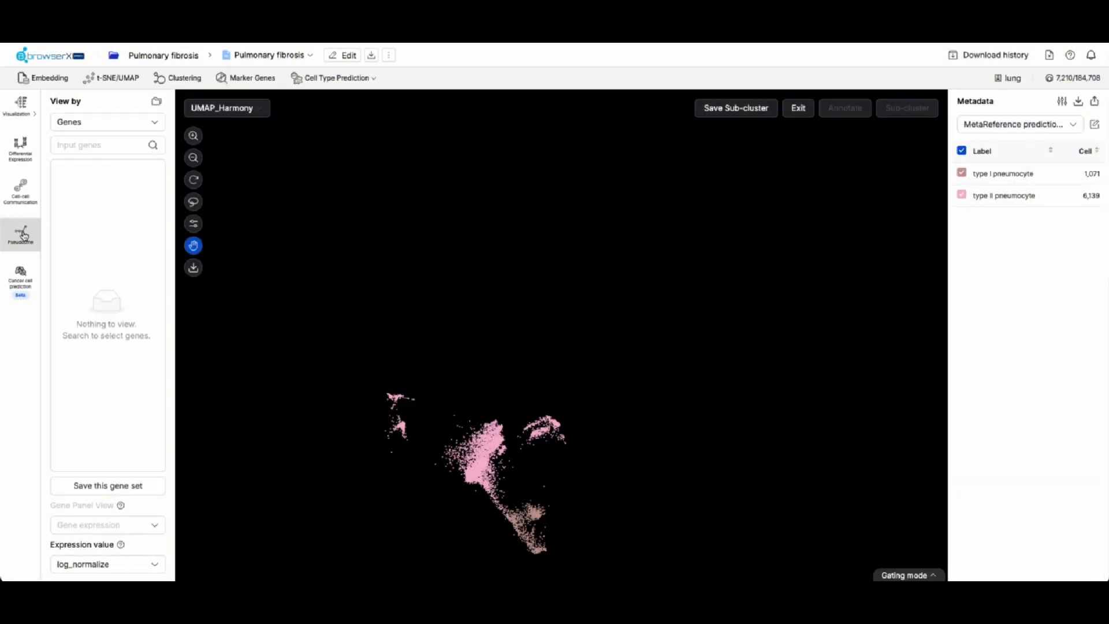
Step: Run a pseudotime analysis on UMAP_Harmony with the output title "Pseudotime in AT cells"
left_click(23, 239)
left_click(325, 338)
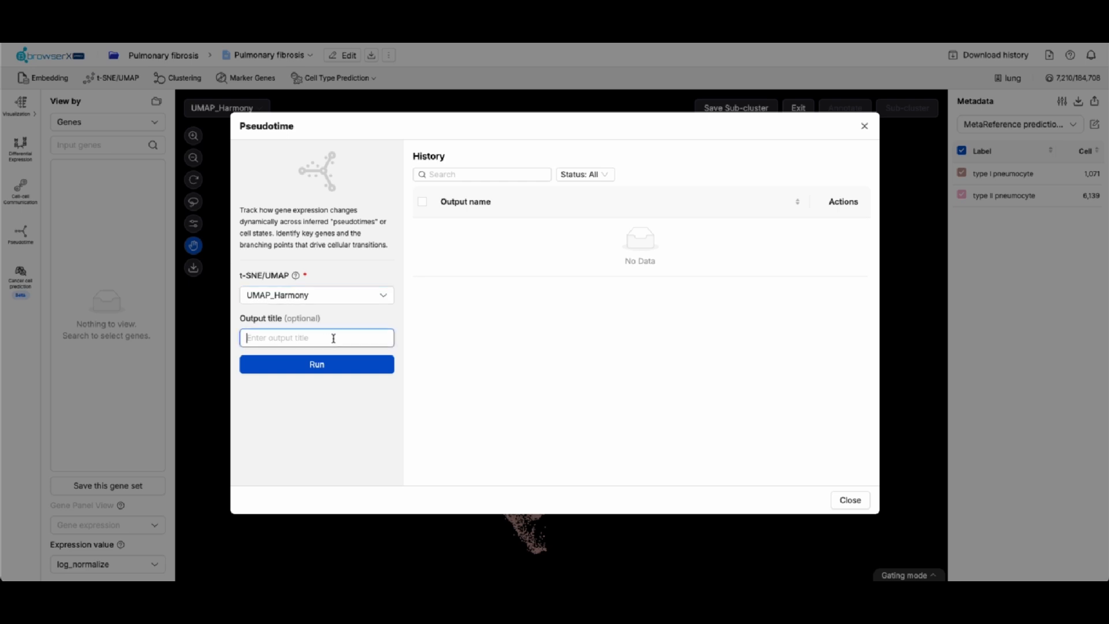
type("Pseudotime in AT cells")
left_click(319, 365)
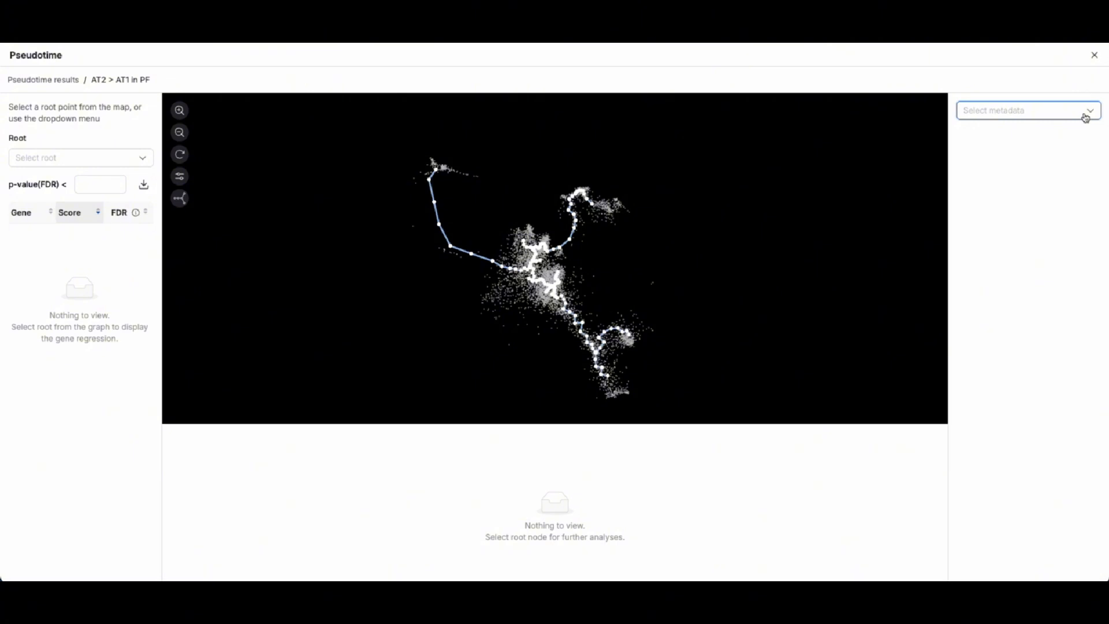
Step: Colour the AT2 > AT1 in PF pseudotime trajectory by MetaReference prediction
left_click(1085, 116)
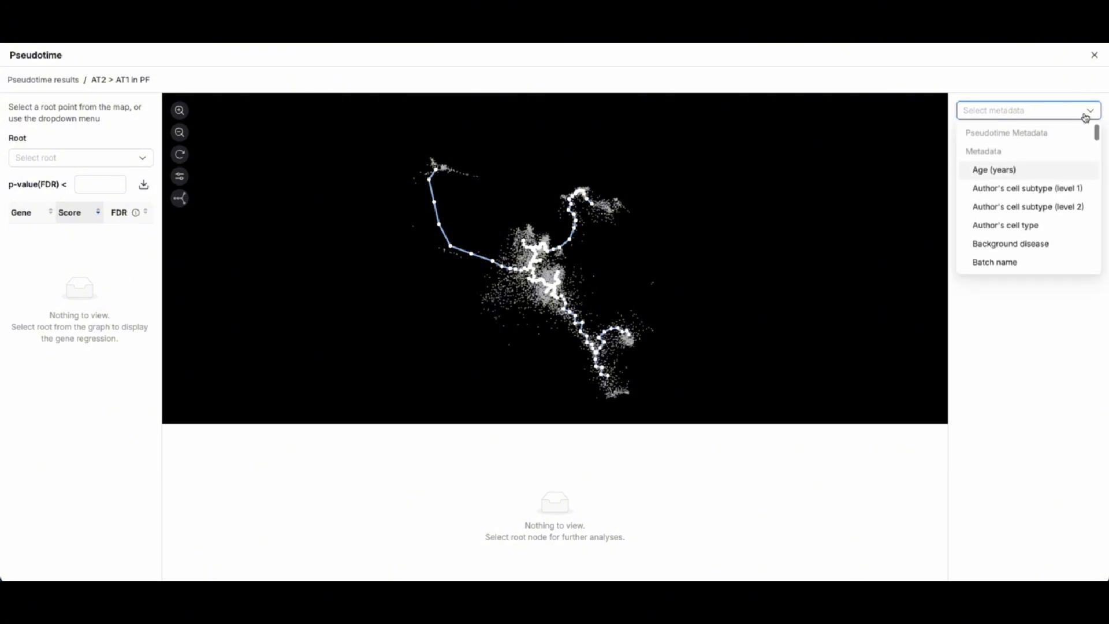
left_click_drag(1097, 133, 1107, 185)
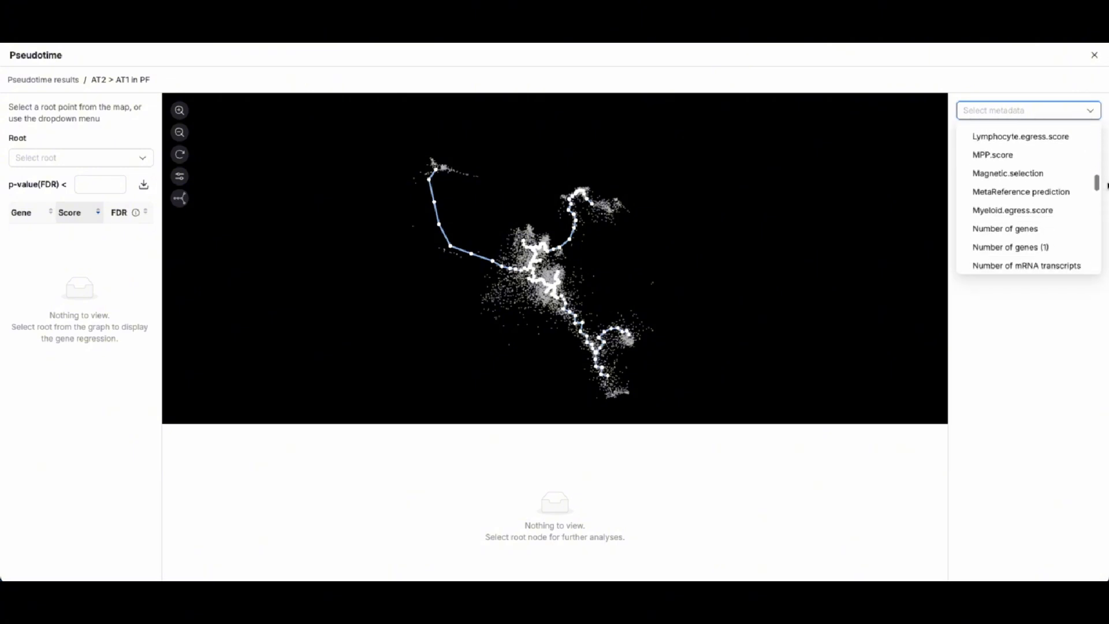
left_click(1073, 193)
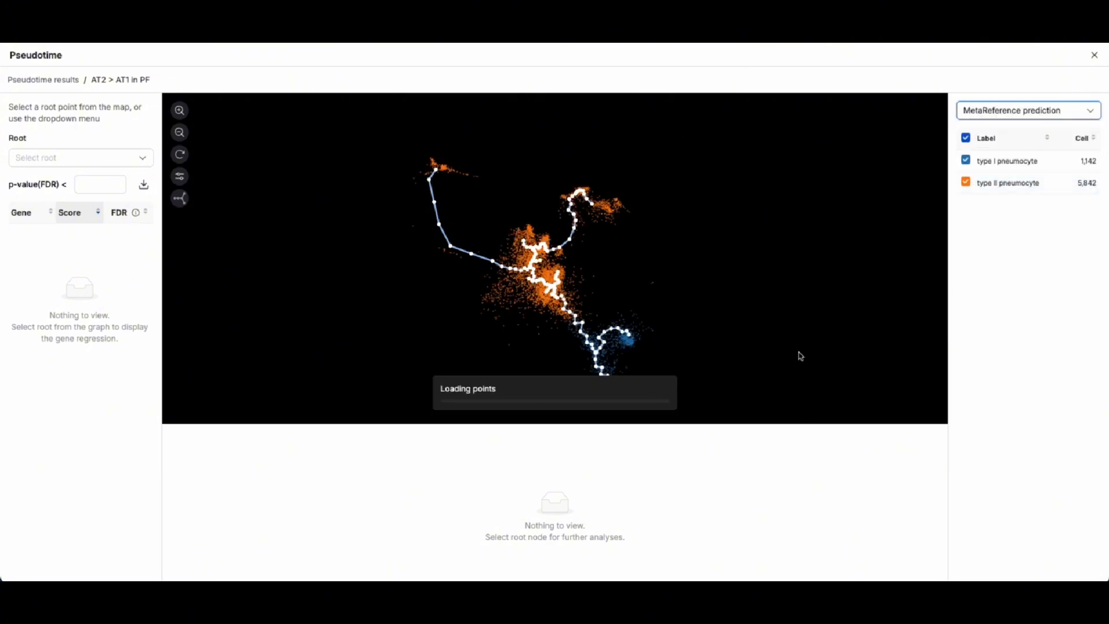
left_click_drag(753, 339, 708, 317)
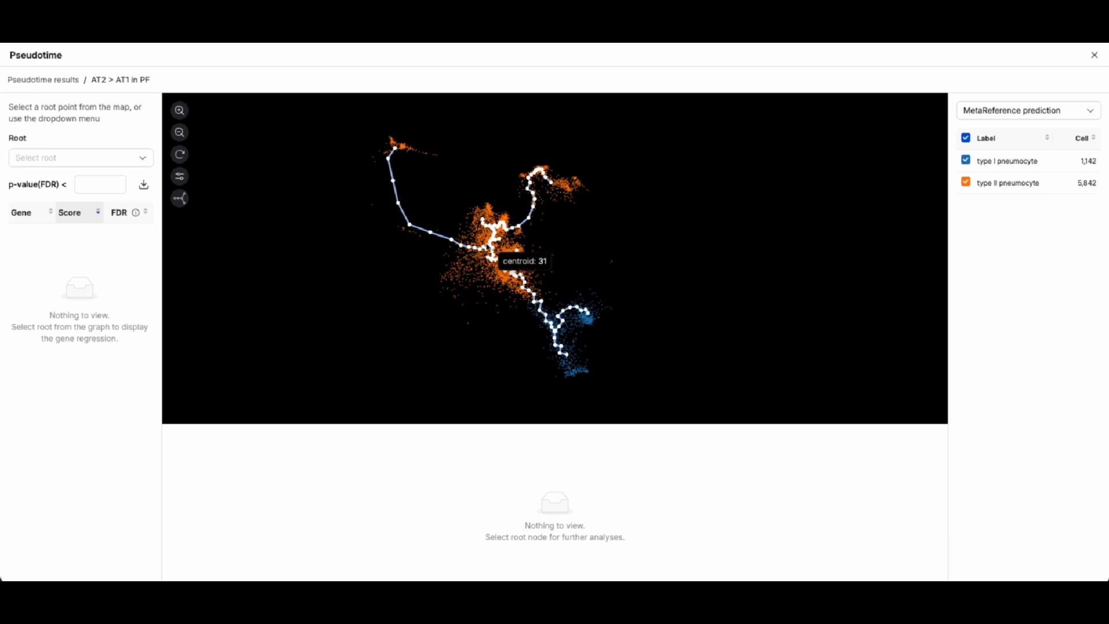
Step: Root the trajectory at node 11 among the type II pneumocytes and plot SFTPC from the genes sorted by ascending score
left_click(492, 258)
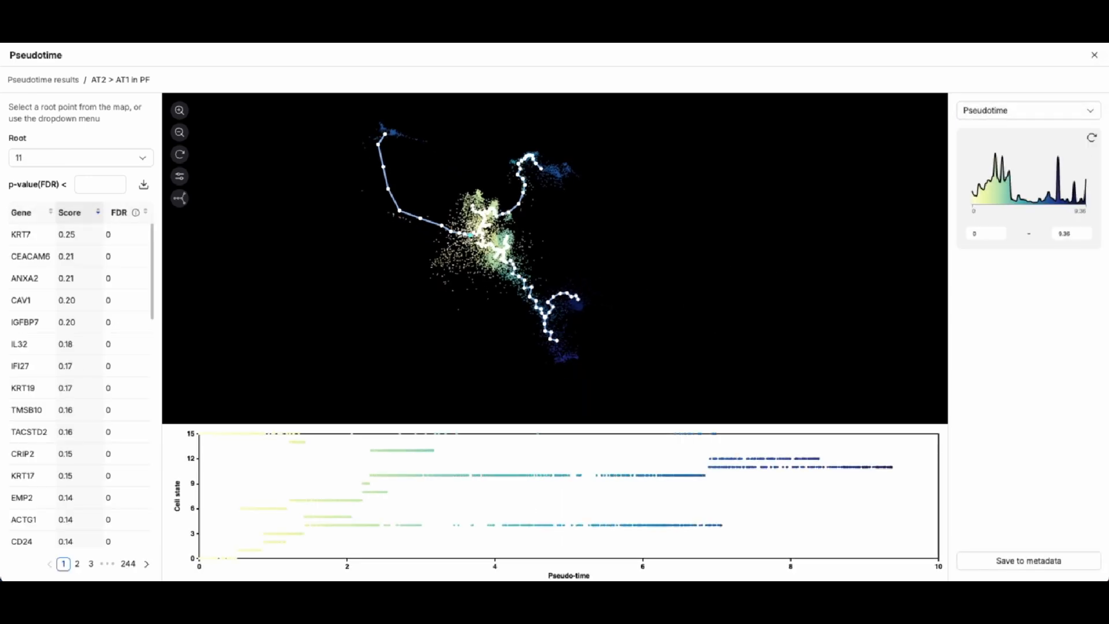
left_click(81, 218)
left_click(80, 218)
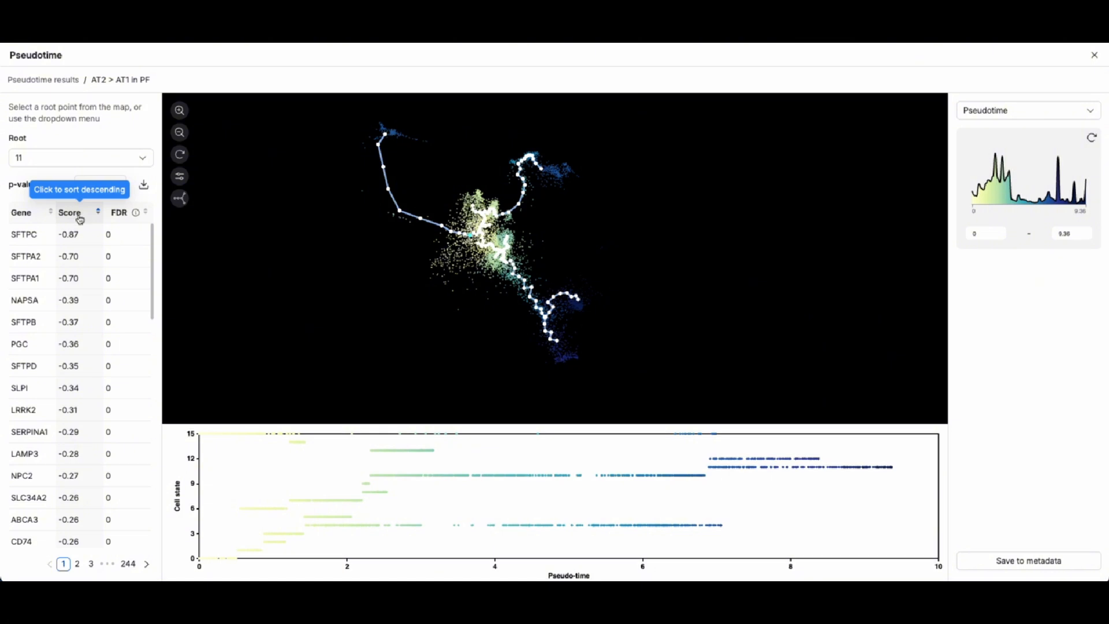
left_click(41, 233)
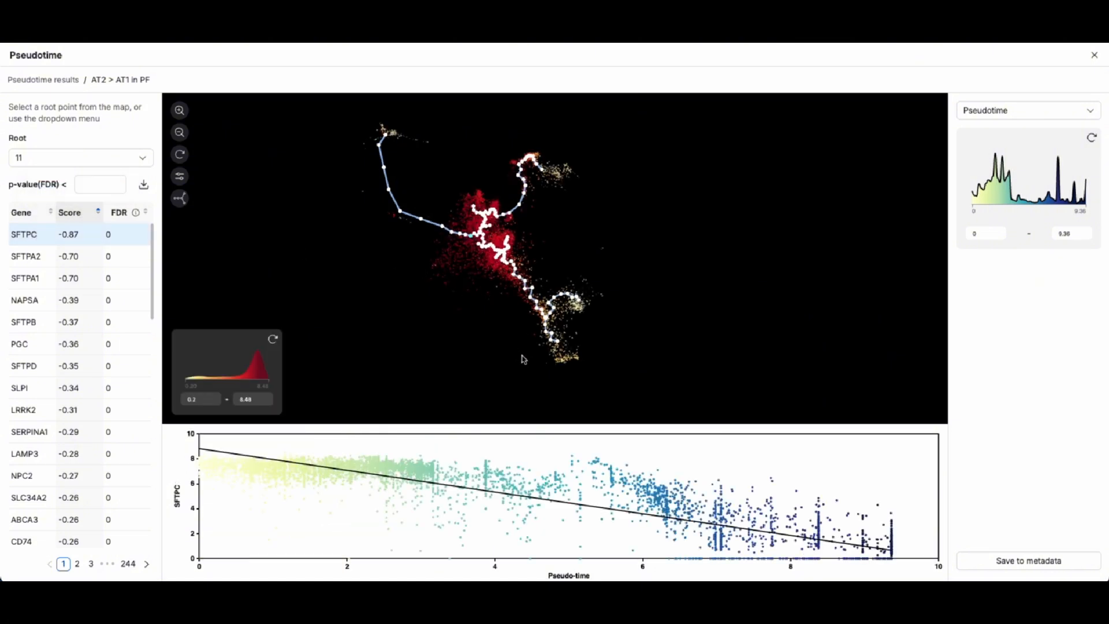
left_click_drag(522, 359, 550, 366)
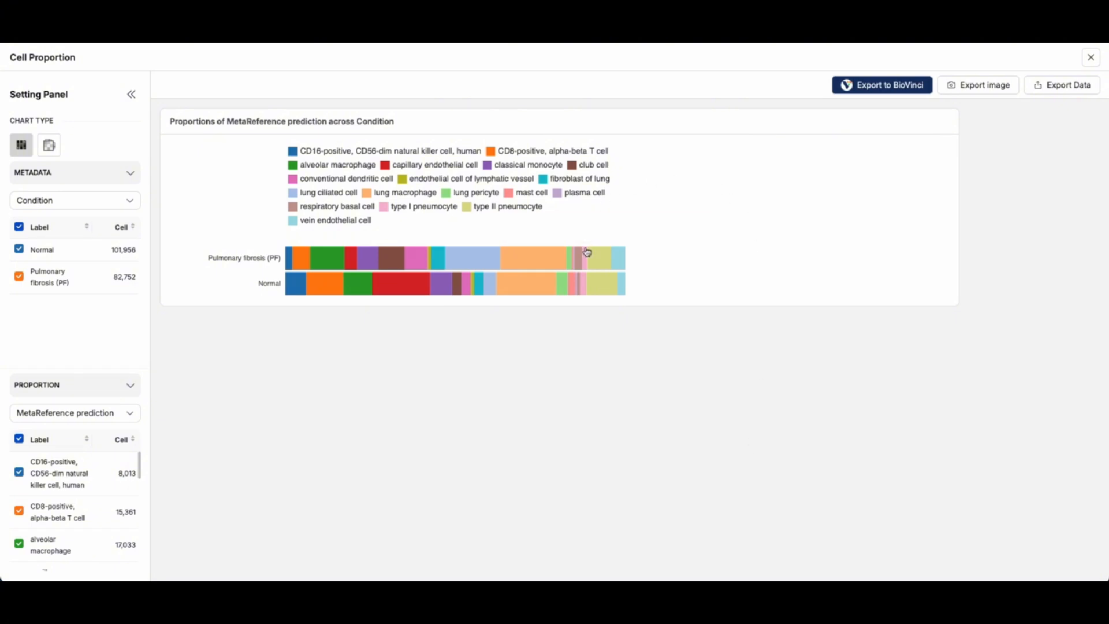
Step: Root the second pseudotime trajectory at node 107, sort its genes by score and plot the first gene
mouse_move(586, 254)
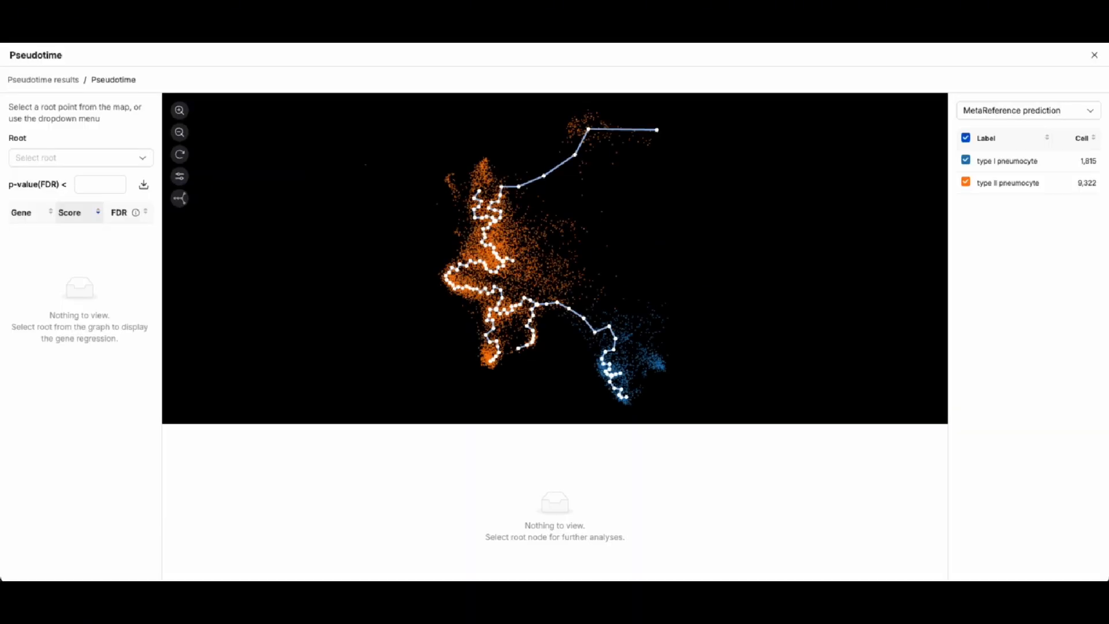
left_click(483, 230)
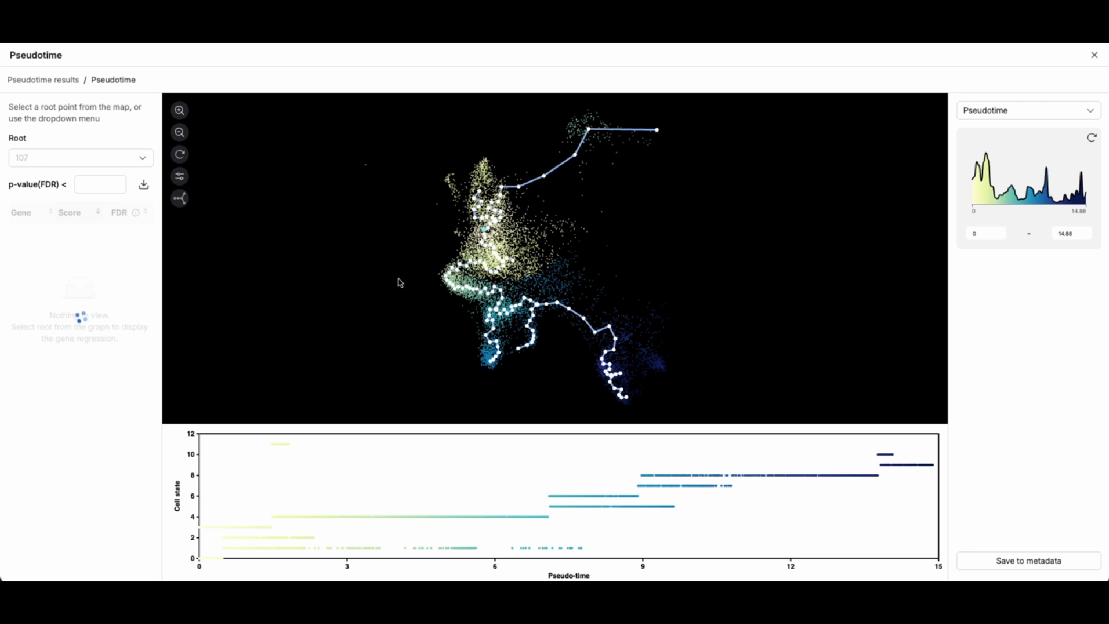
left_click(70, 218)
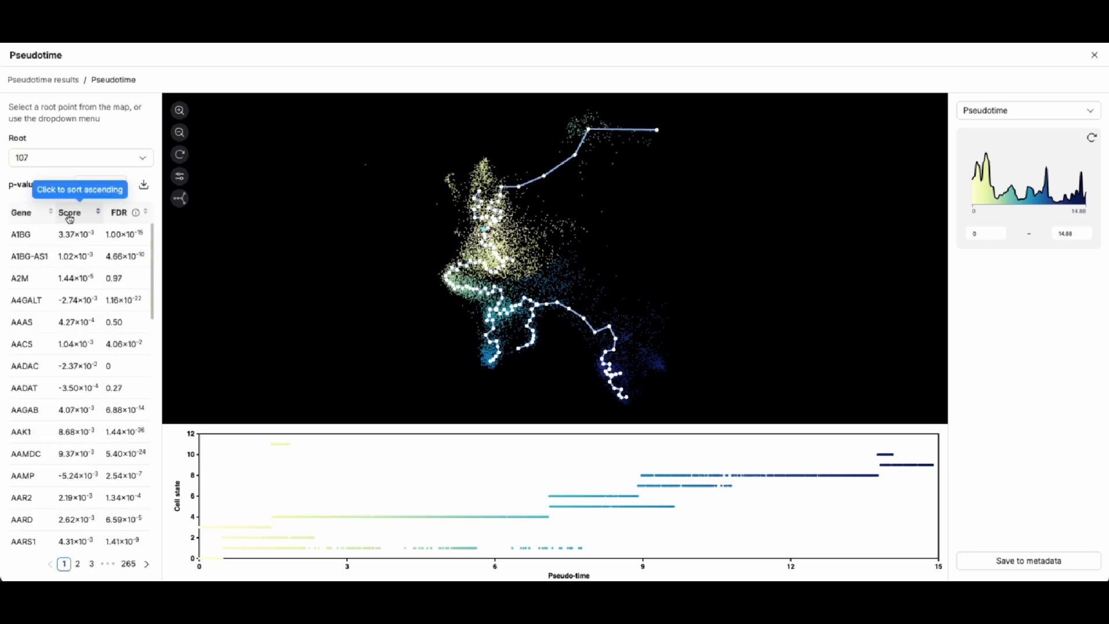
left_click(33, 236)
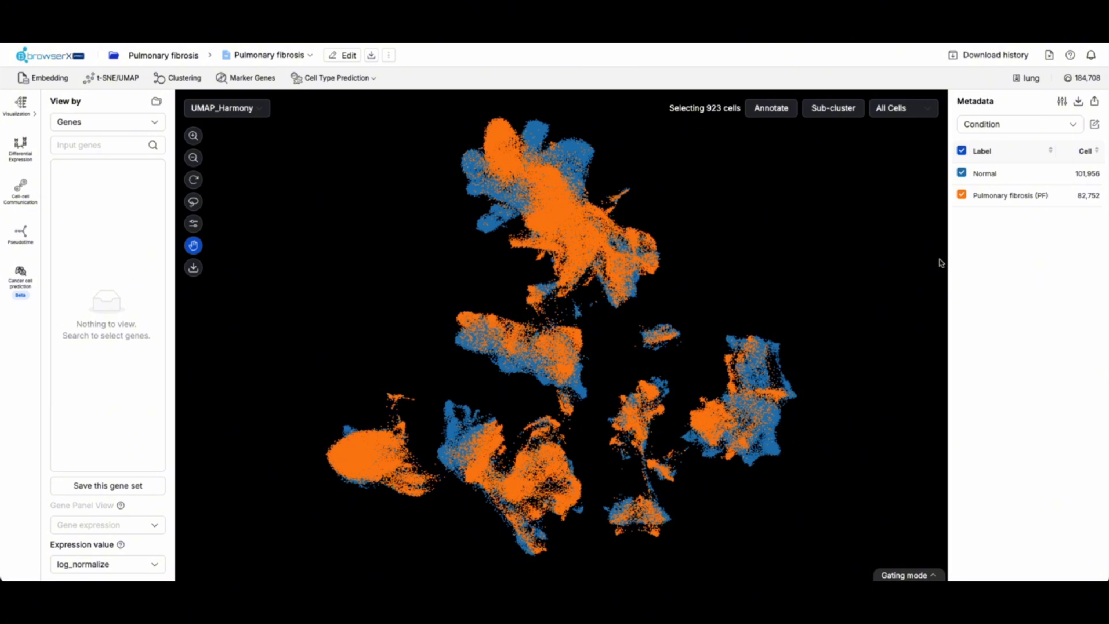
Step: Start adding a metadata that combines multiple metadata, with Subject ID as level 1
left_click(1061, 104)
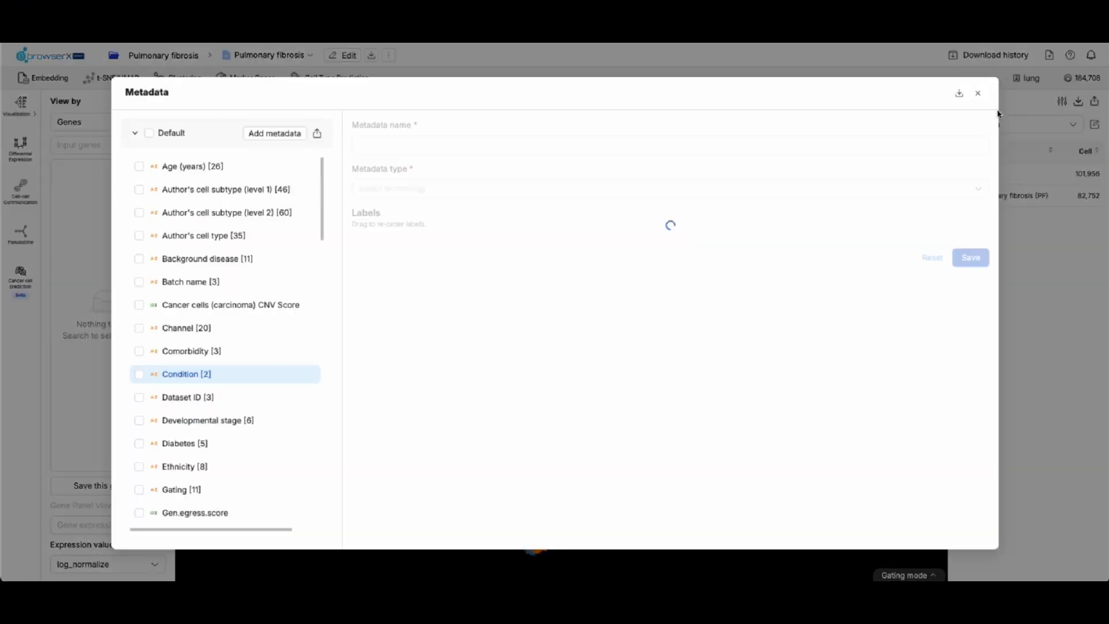
left_click(292, 136)
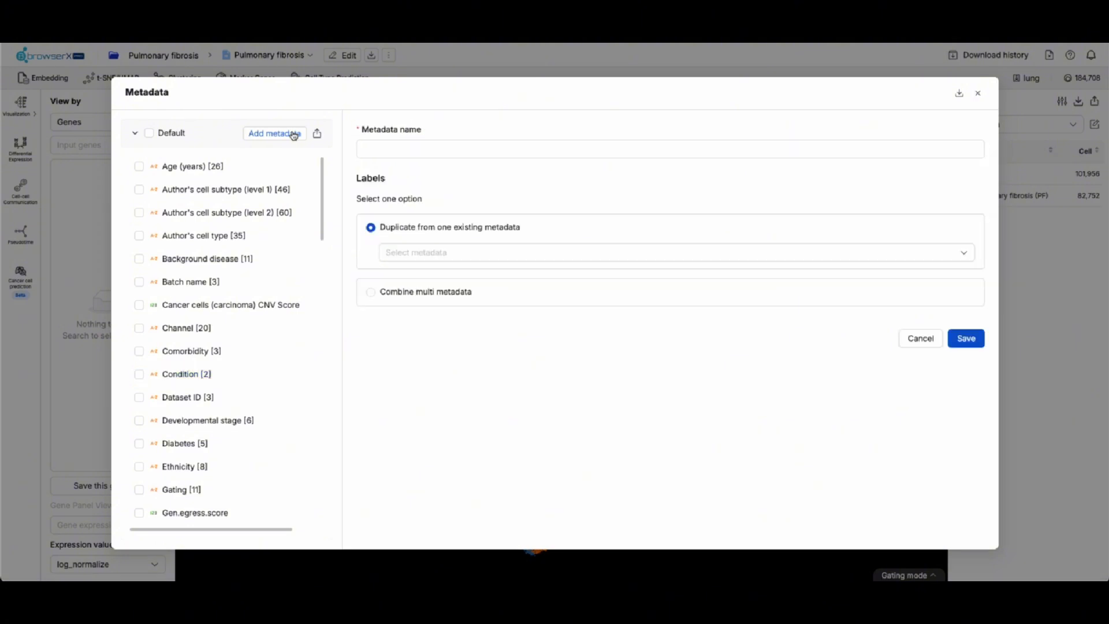
left_click(370, 292)
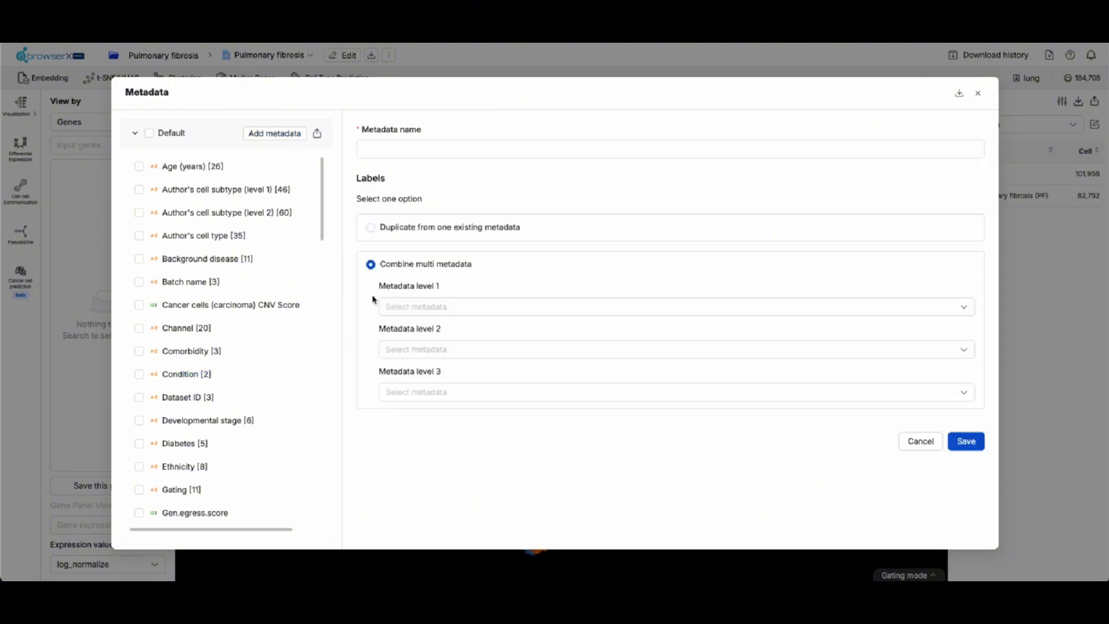
left_click(453, 306)
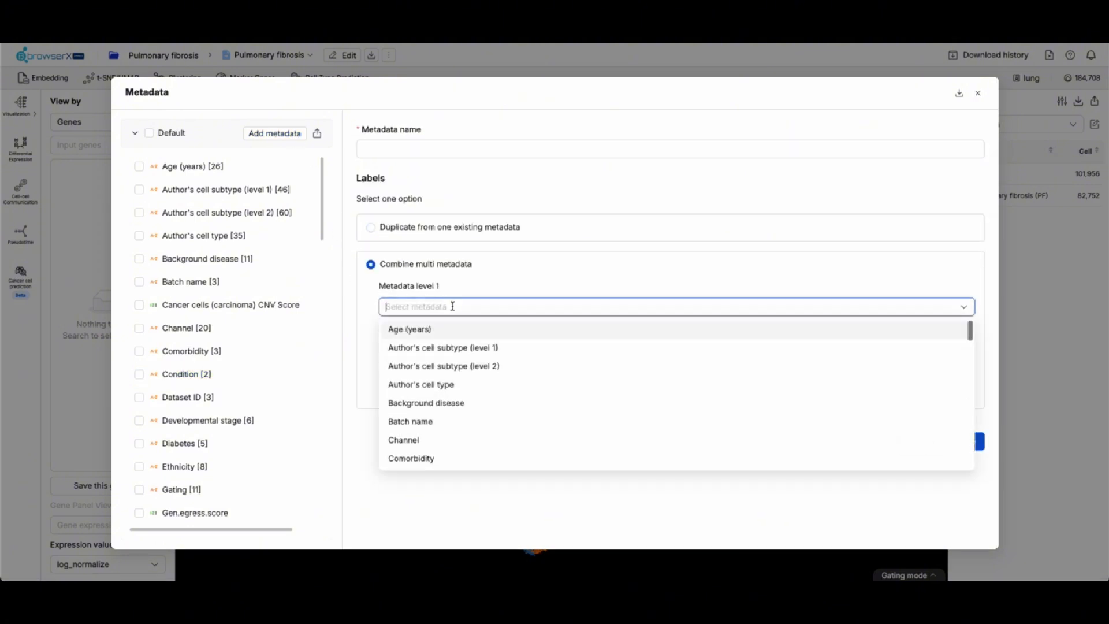
type("subje")
left_click(448, 328)
Step: Set Condition as metadata level 2 and save the combined metadata as "Subject ID - Condition"
left_click(448, 350)
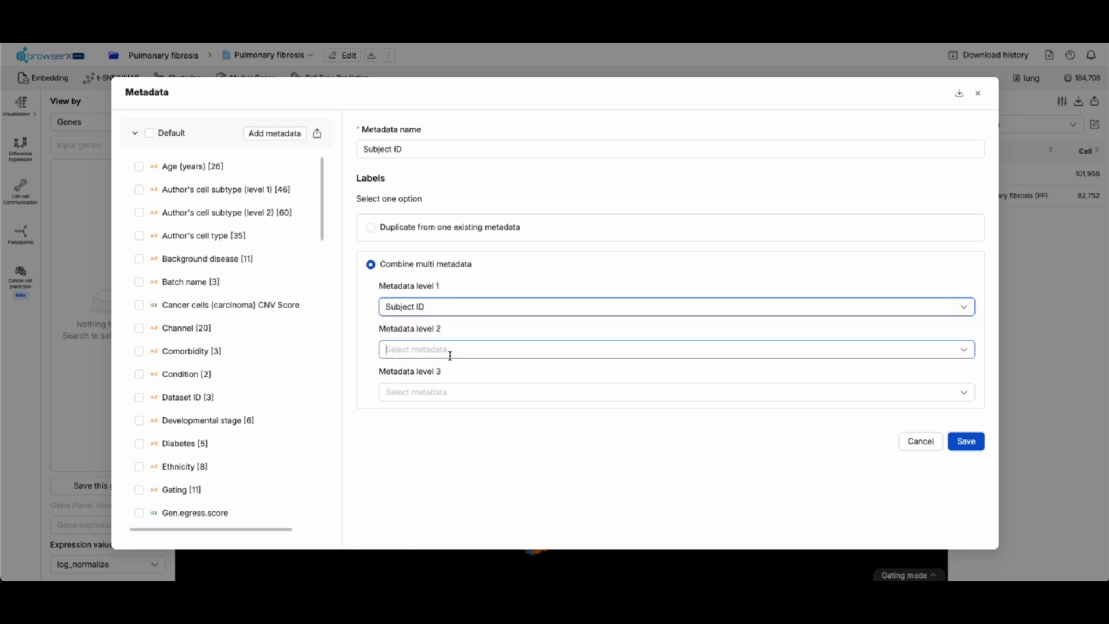
type("condition")
left_click(453, 372)
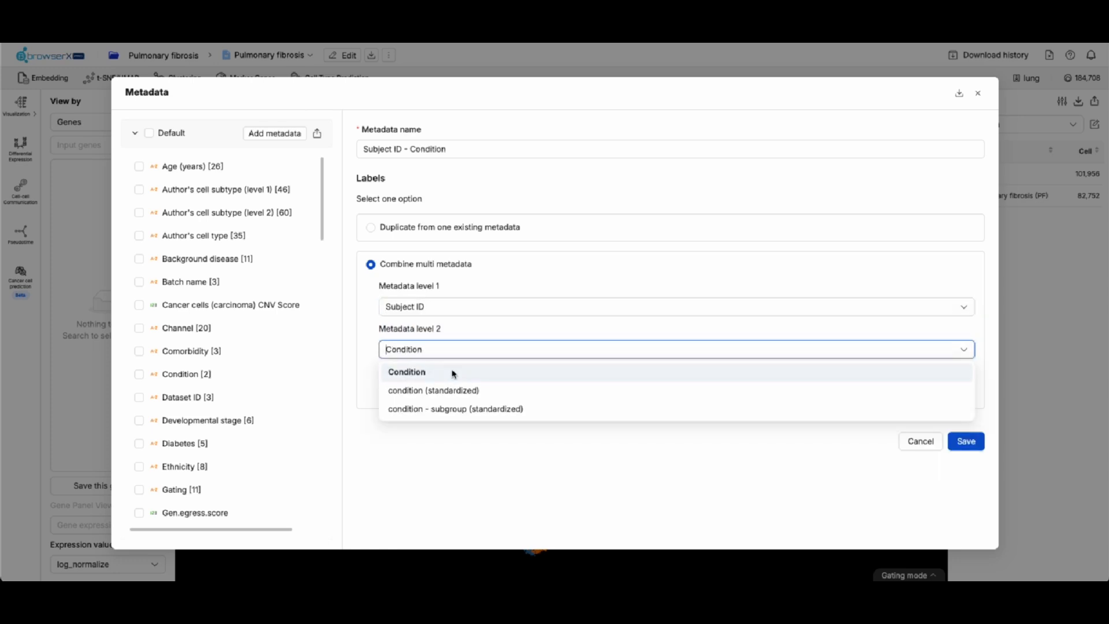
left_click(965, 441)
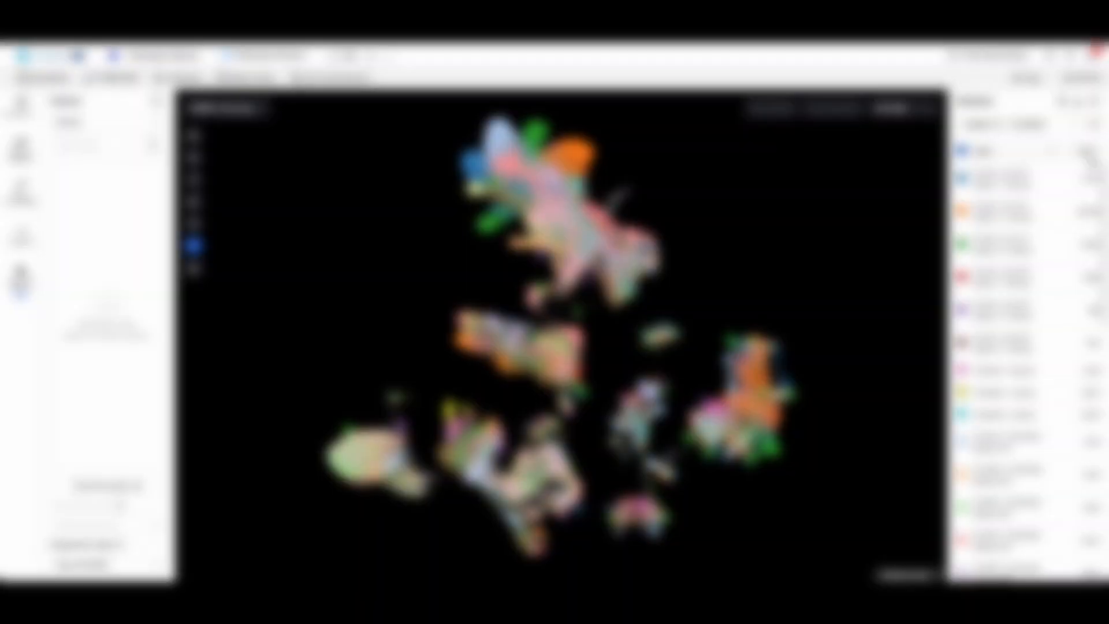
left_click_drag(1105, 191, 1105, 487)
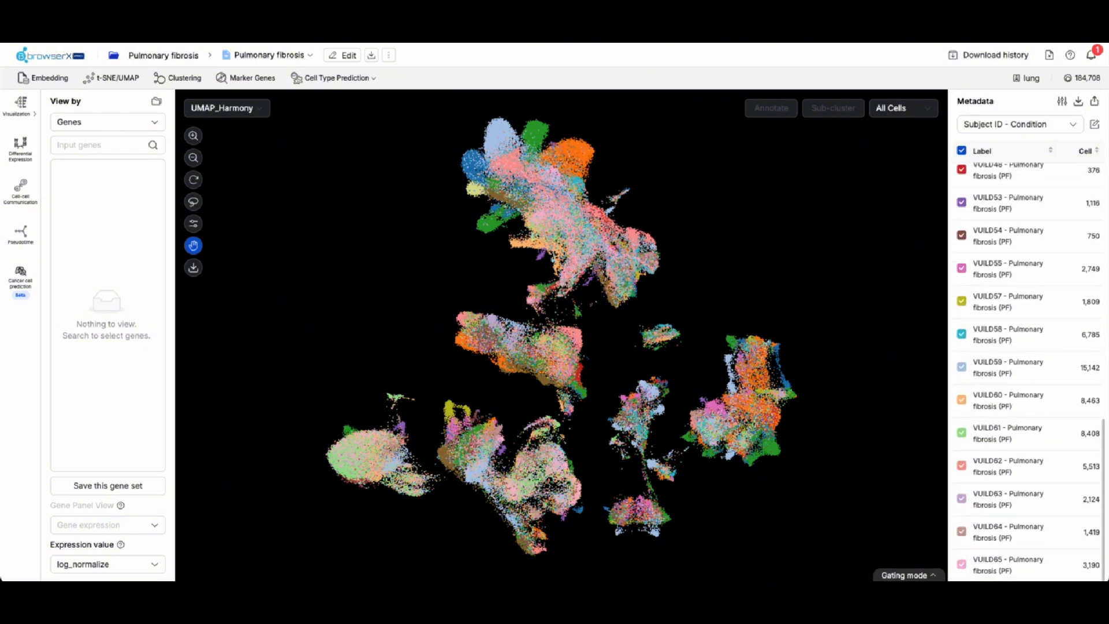
Step: Start a new cancer cell prediction analysis with Carcinoma as the cancer type
left_click(31, 283)
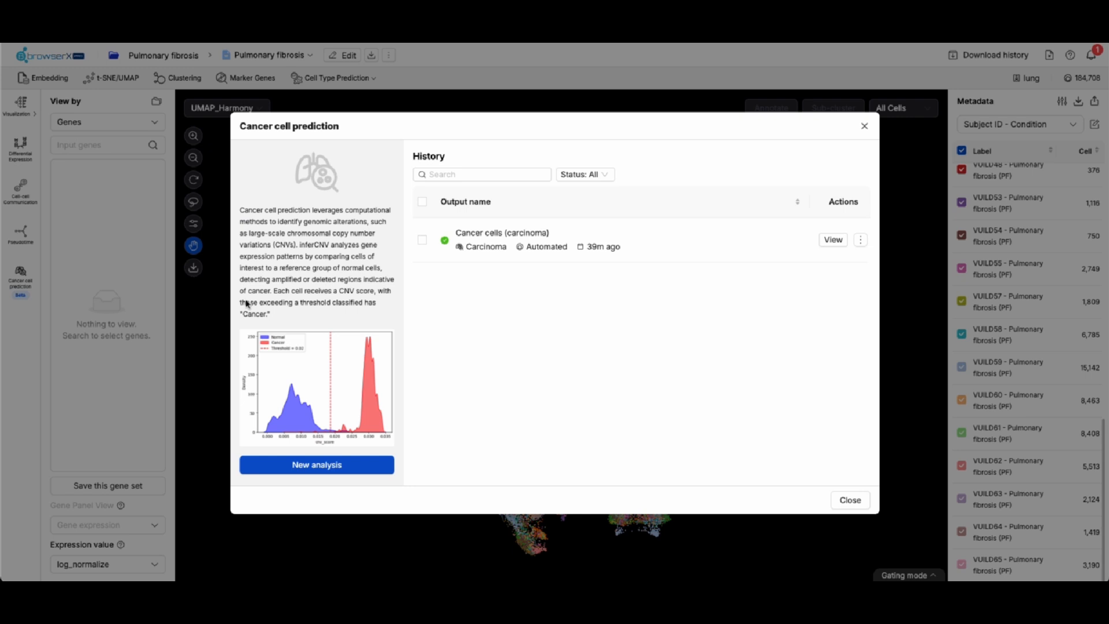
left_click(328, 463)
left_click(116, 121)
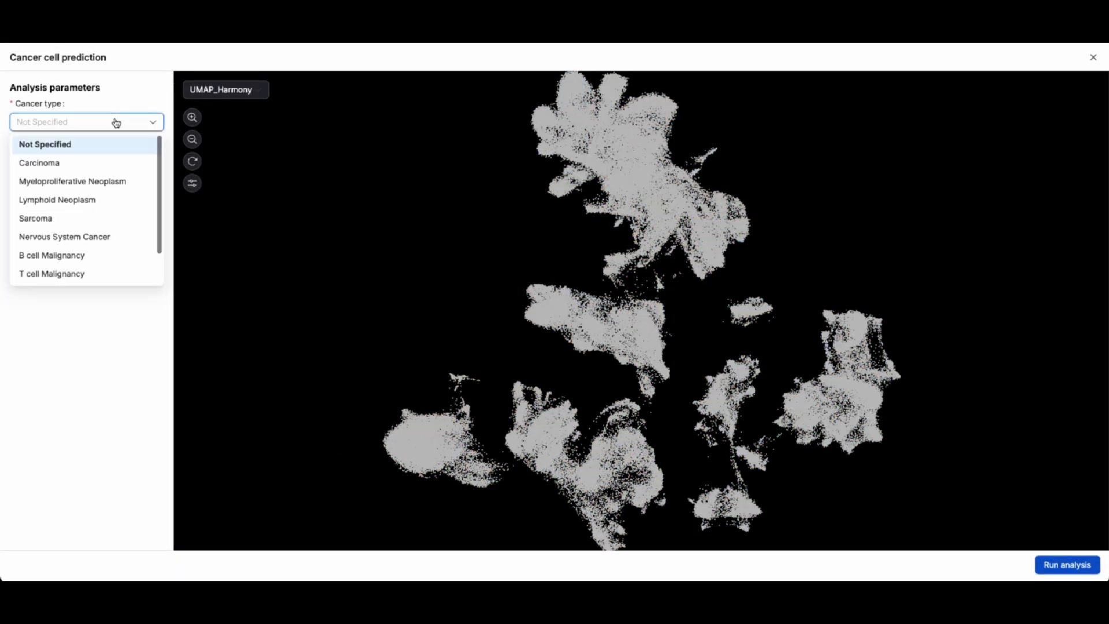
left_click(132, 168)
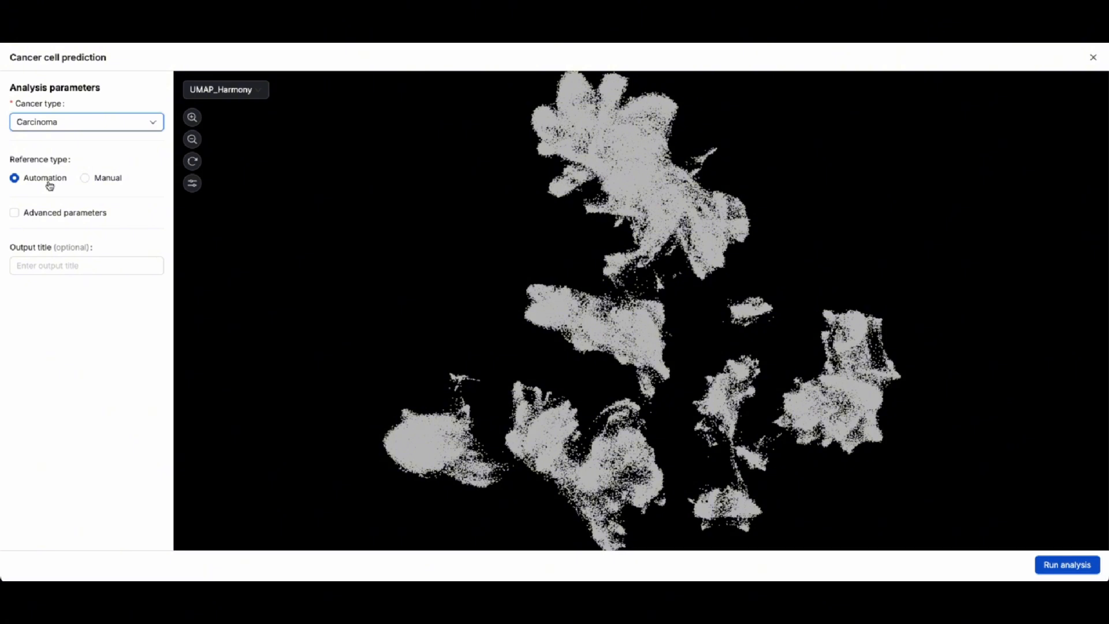
Step: Enable the advanced parameters of the cancer cell prediction and set the input embedding to PCA
left_click(14, 213)
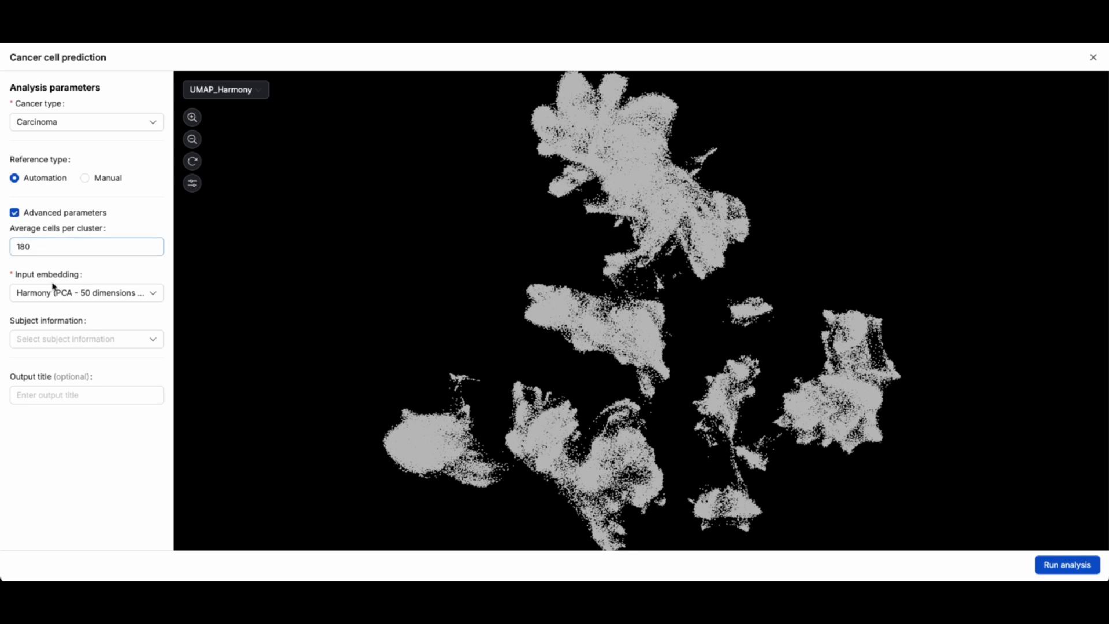
left_click(71, 295)
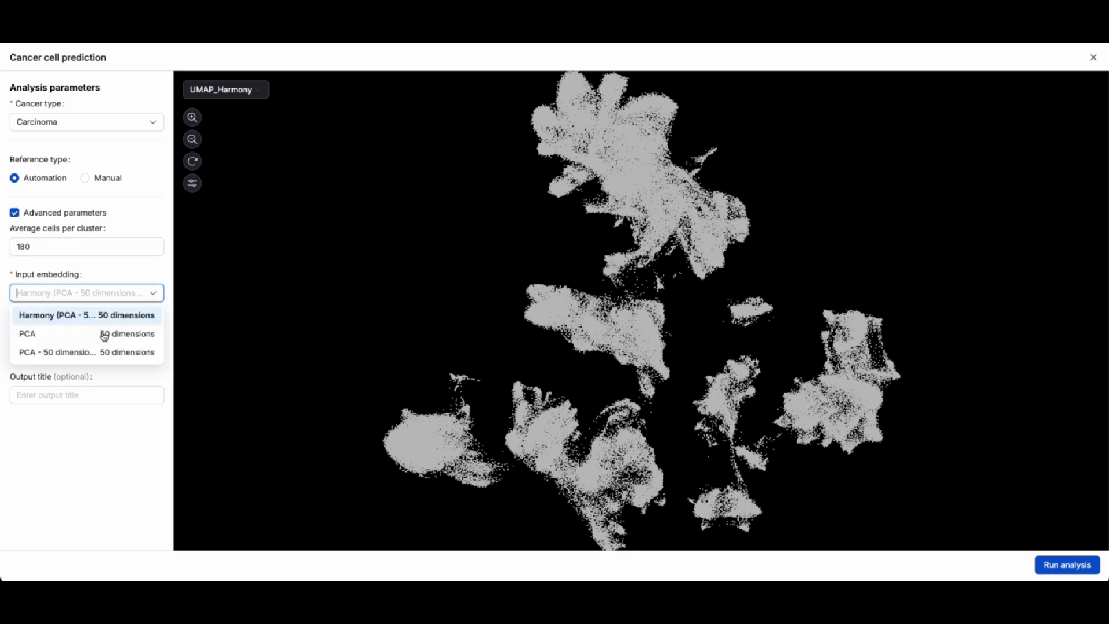
left_click(39, 335)
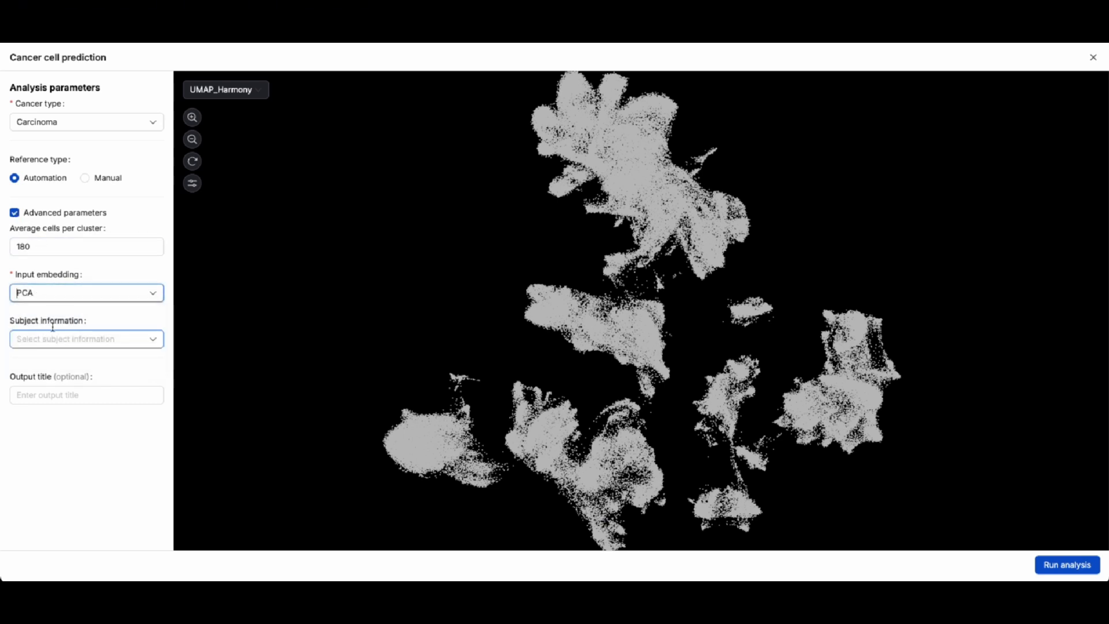
Step: Set the subject information of the cancer cell prediction to Subject ID
left_click(100, 314)
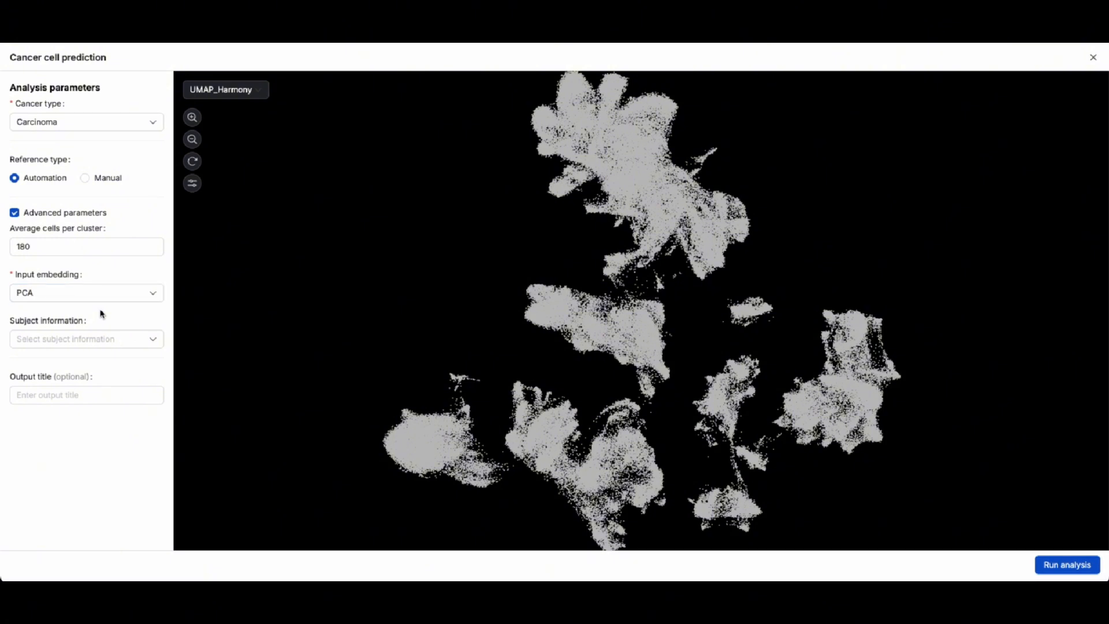
left_click(109, 334)
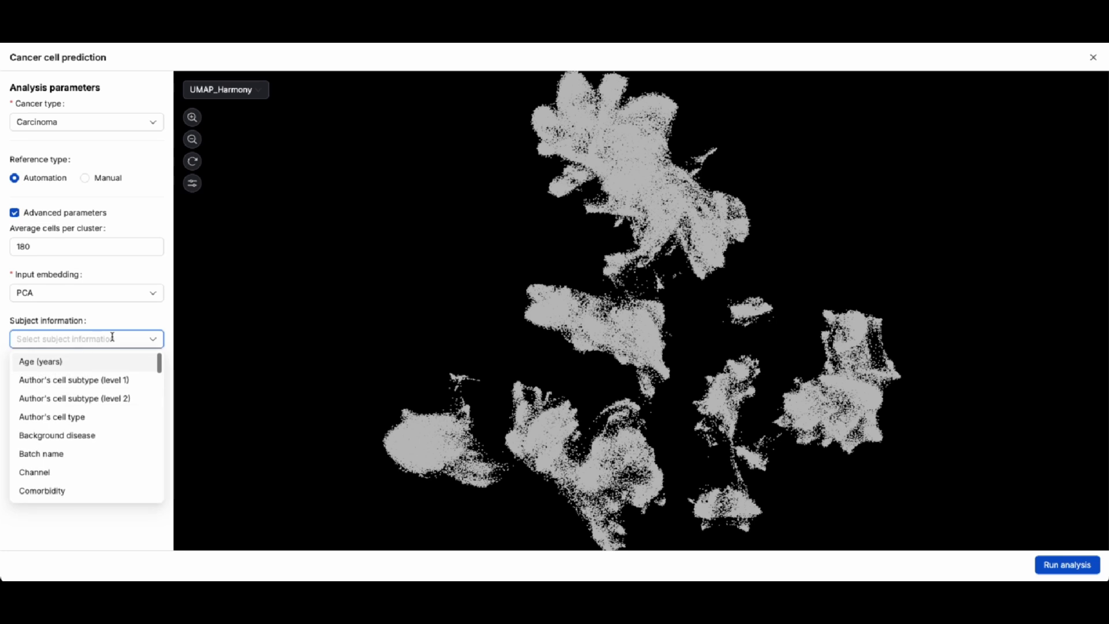
type("subject")
left_click(116, 364)
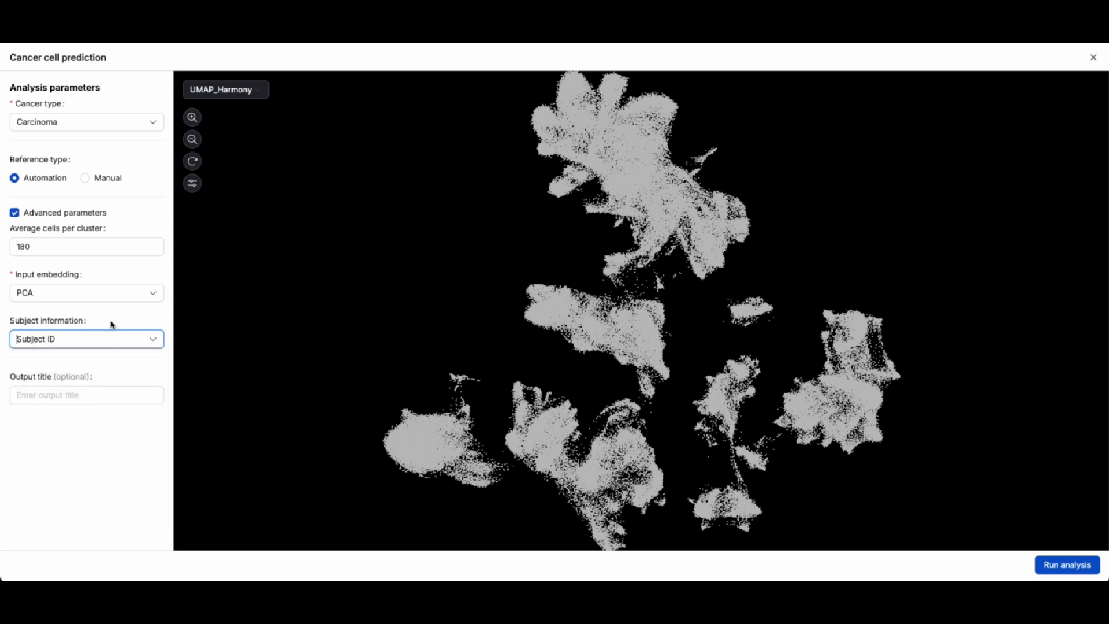
Step: Enter "Cancer cells (carcinoma)" as the output title of the cancer cell prediction
left_click(107, 395)
type("Cance")
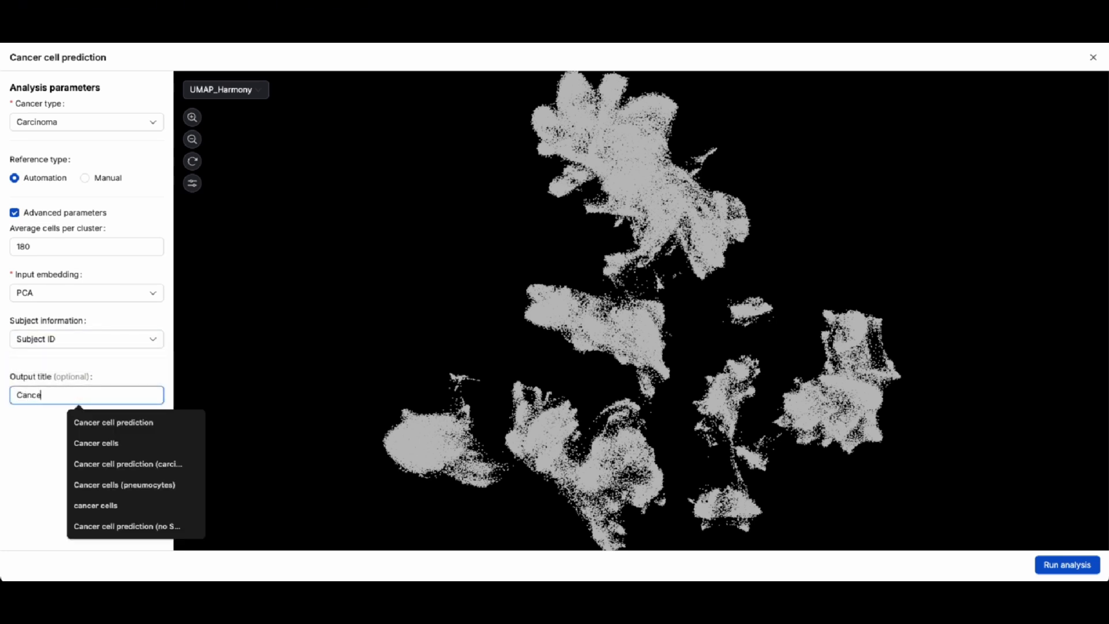
type("r cells (c")
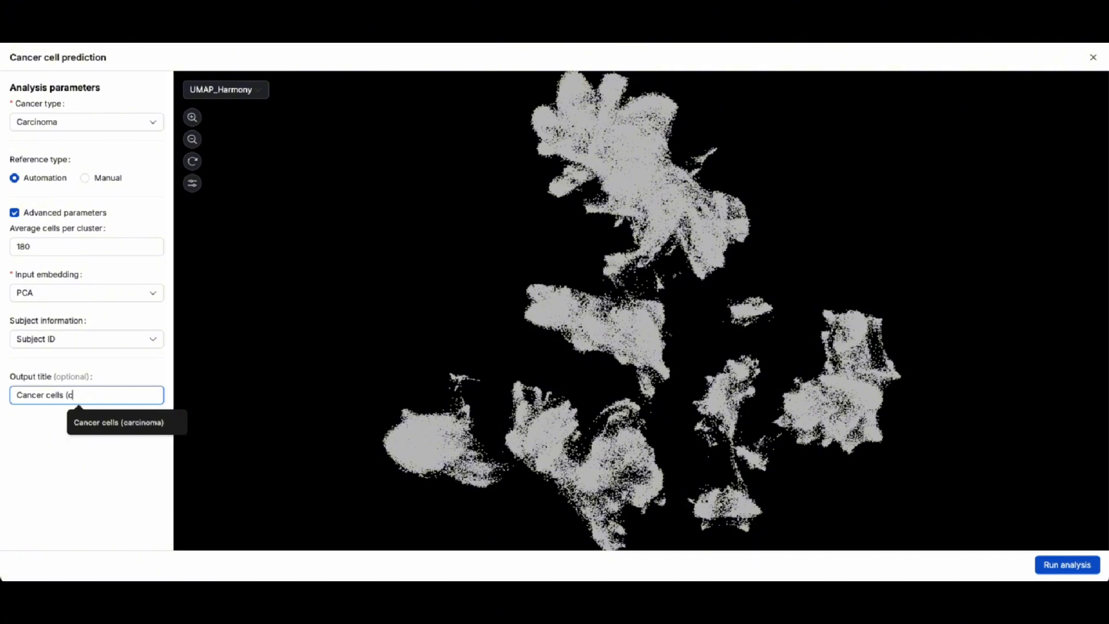
type("arcinoma)")
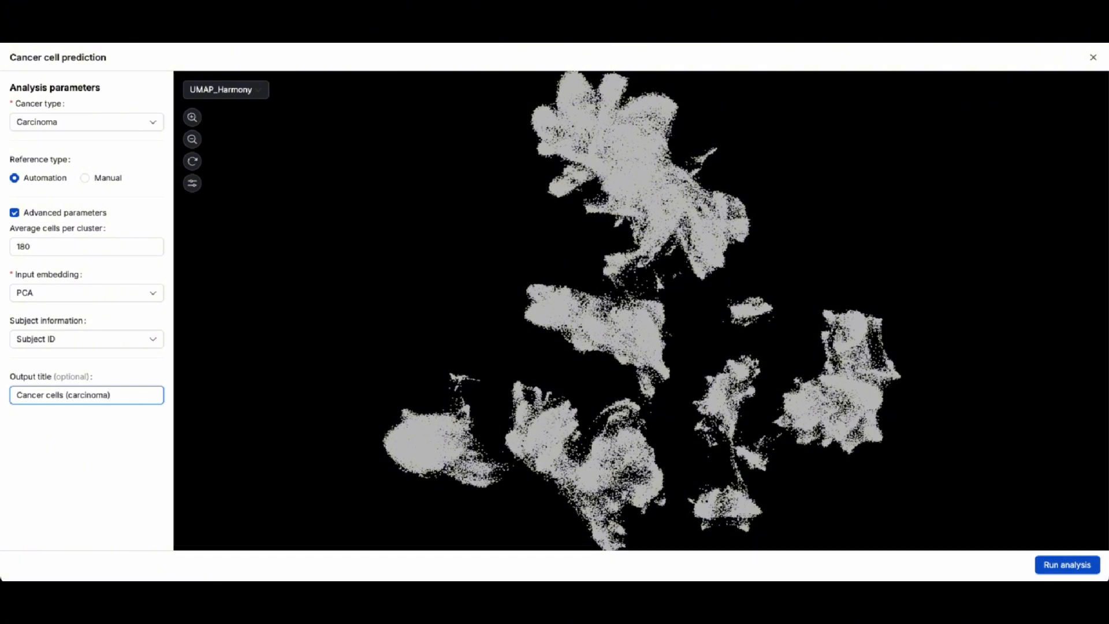
left_click(111, 414)
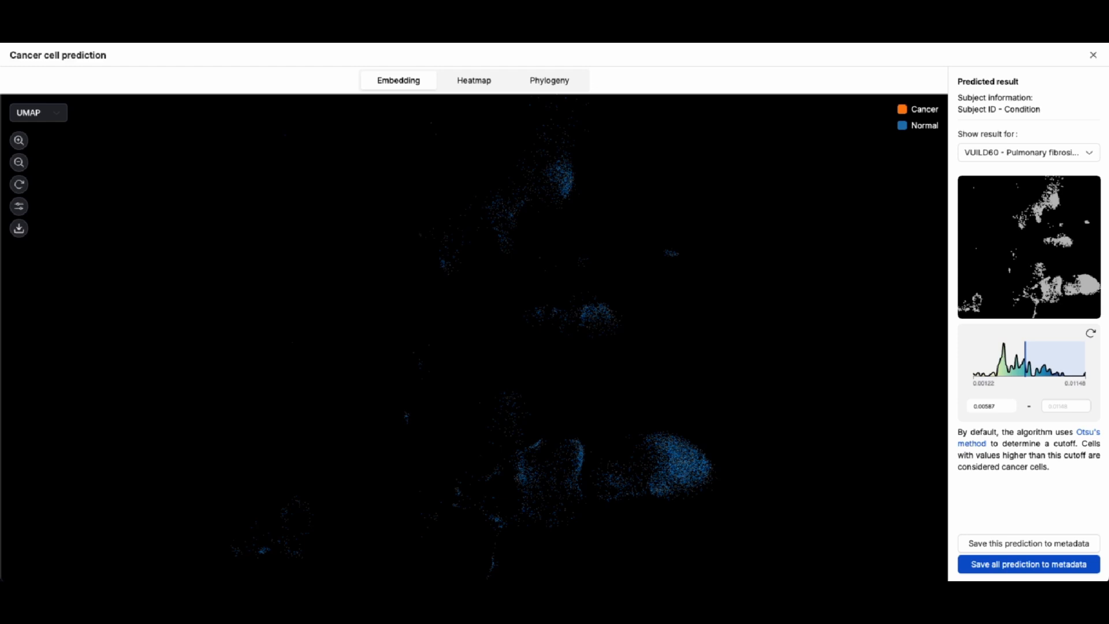
Step: Adjust the cancer cell cutoff to about 0.0066 in the VUILD60 - Pulmonary fibrosis prediction result
left_click(1092, 155)
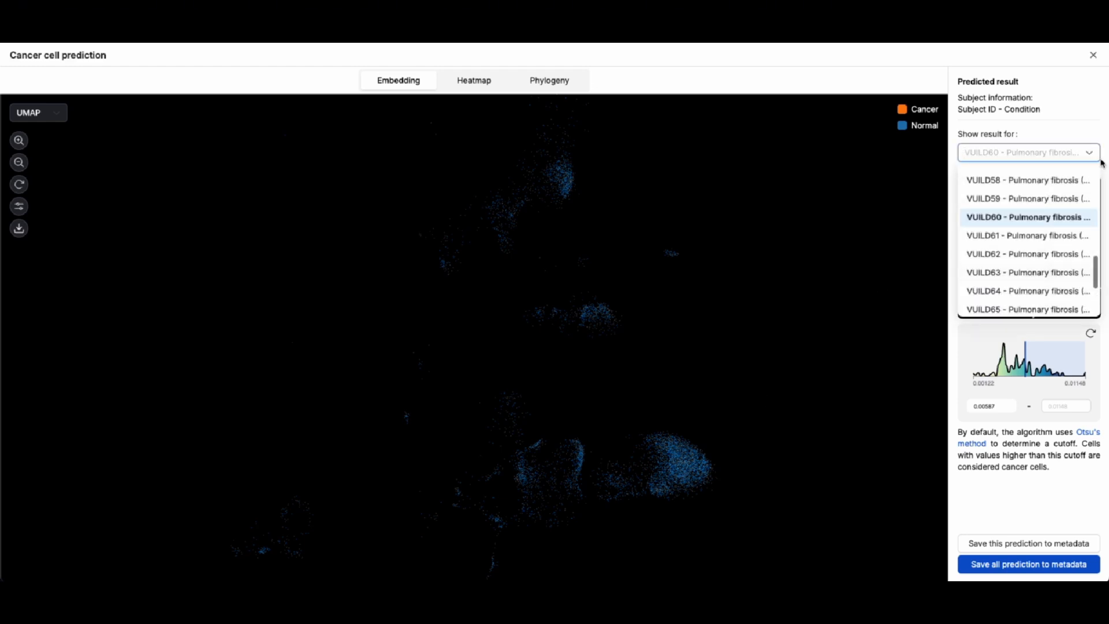
left_click(1094, 139)
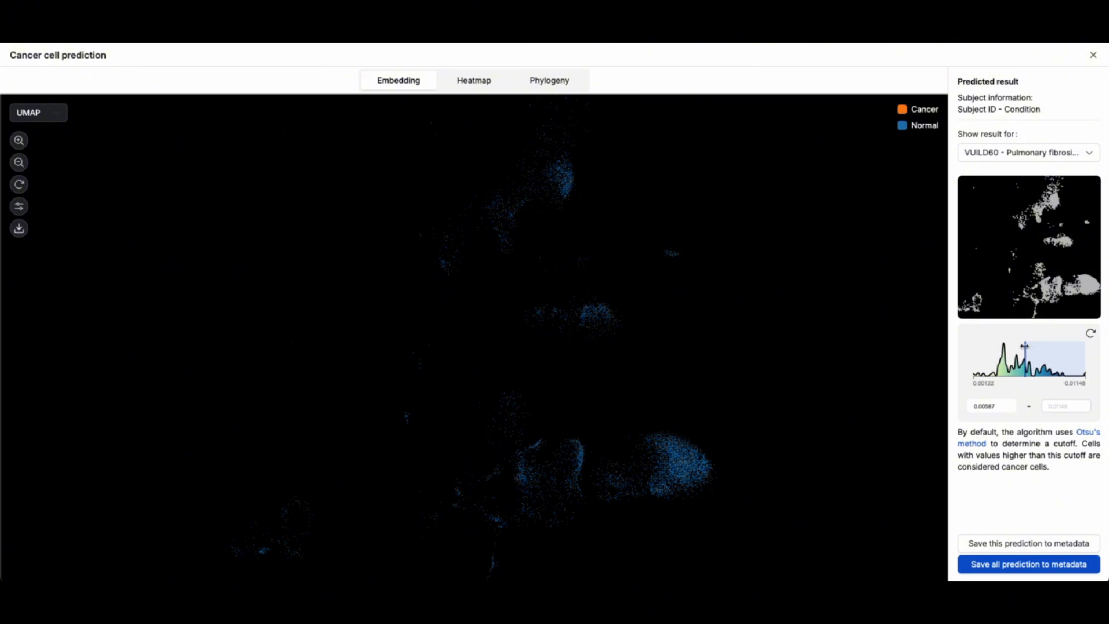
left_click_drag(1024, 345, 1033, 346)
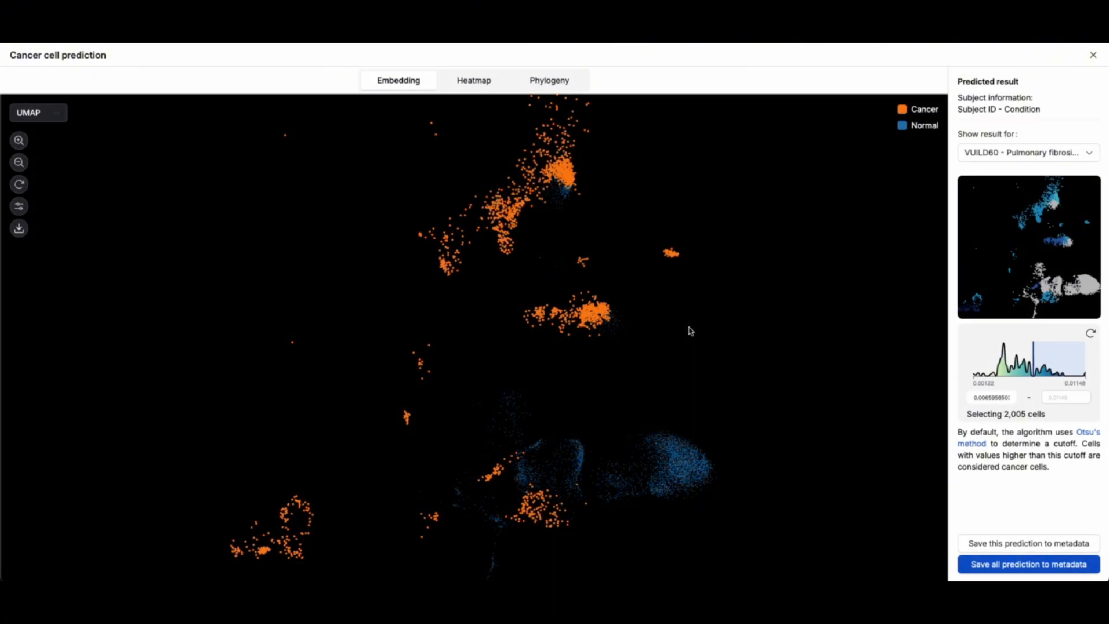
Step: Examine the prediction's chromosome heatmap and phylogeny tree, and highlight the evolution tree branch containing the node with the highest CNV score
left_click(472, 80)
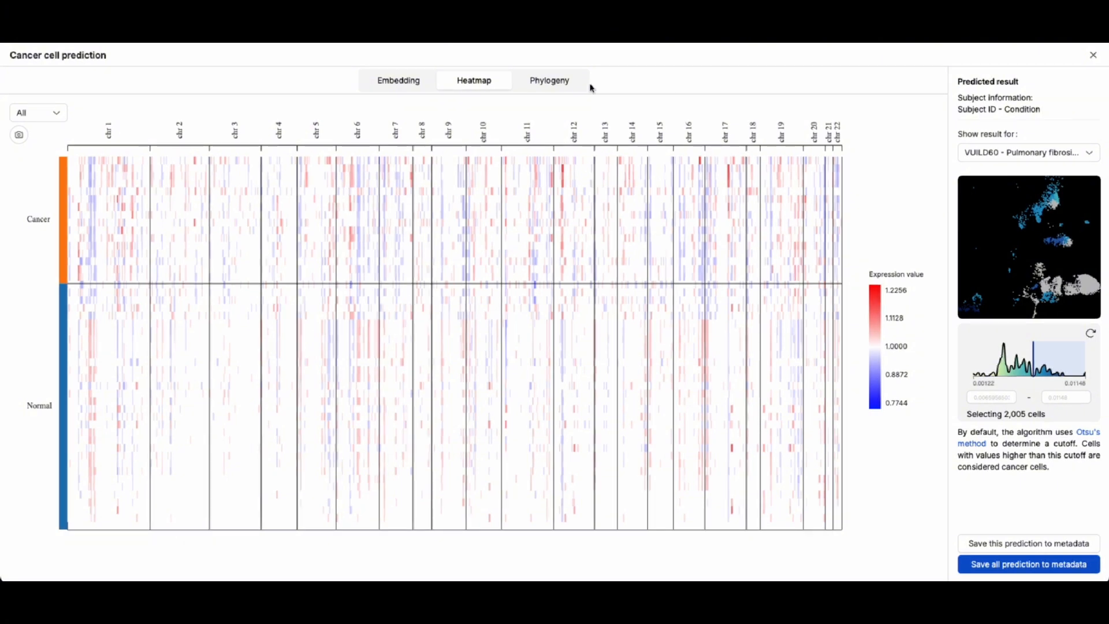
left_click(543, 89)
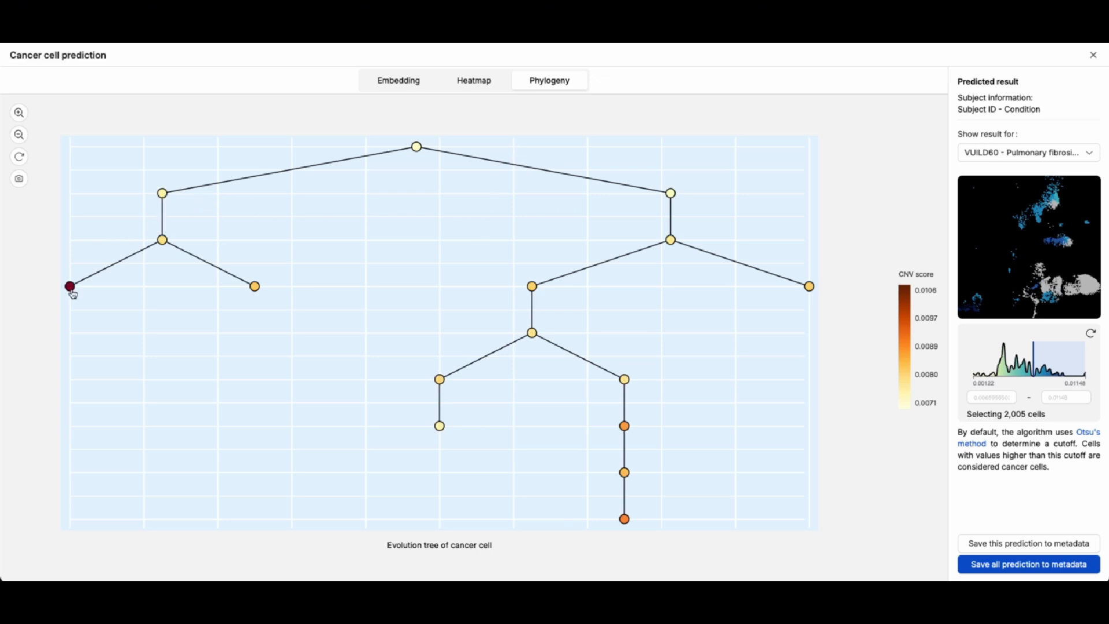
left_click(162, 193)
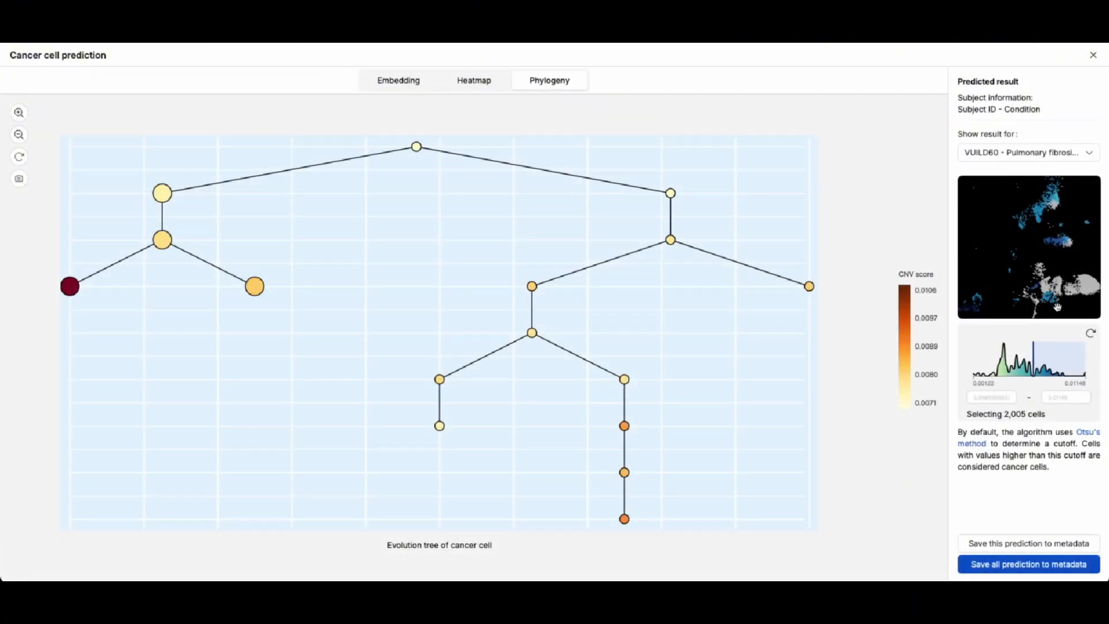
Step: Close the prediction result and open a basic chart with its Y axis viewed by numerical metadata
left_click(1091, 51)
left_click(119, 79)
left_click(108, 104)
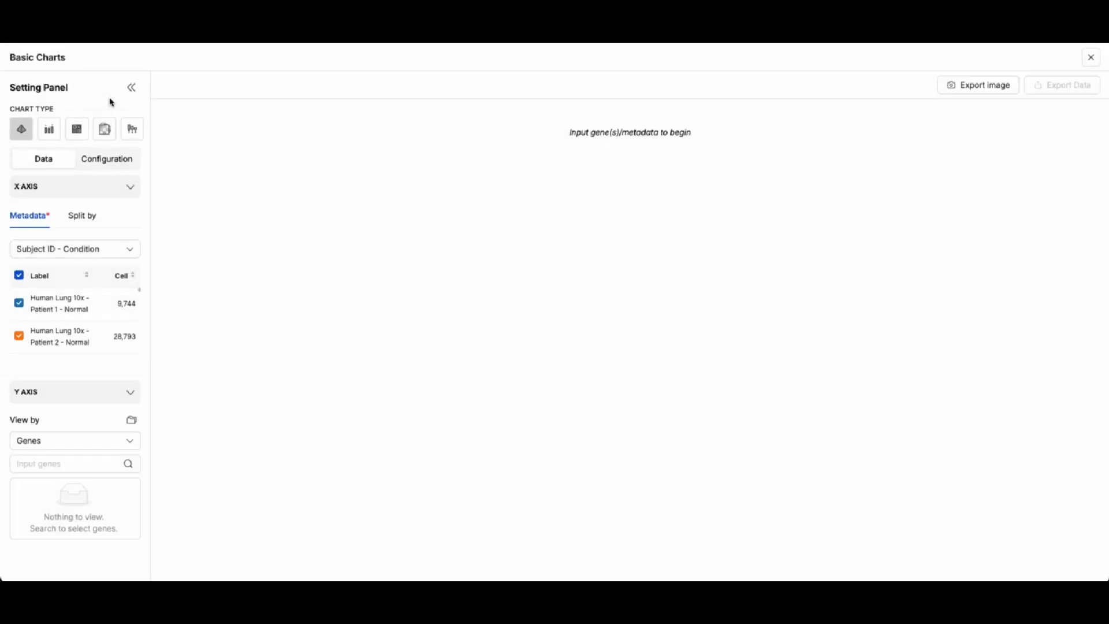
left_click(116, 440)
left_click(87, 487)
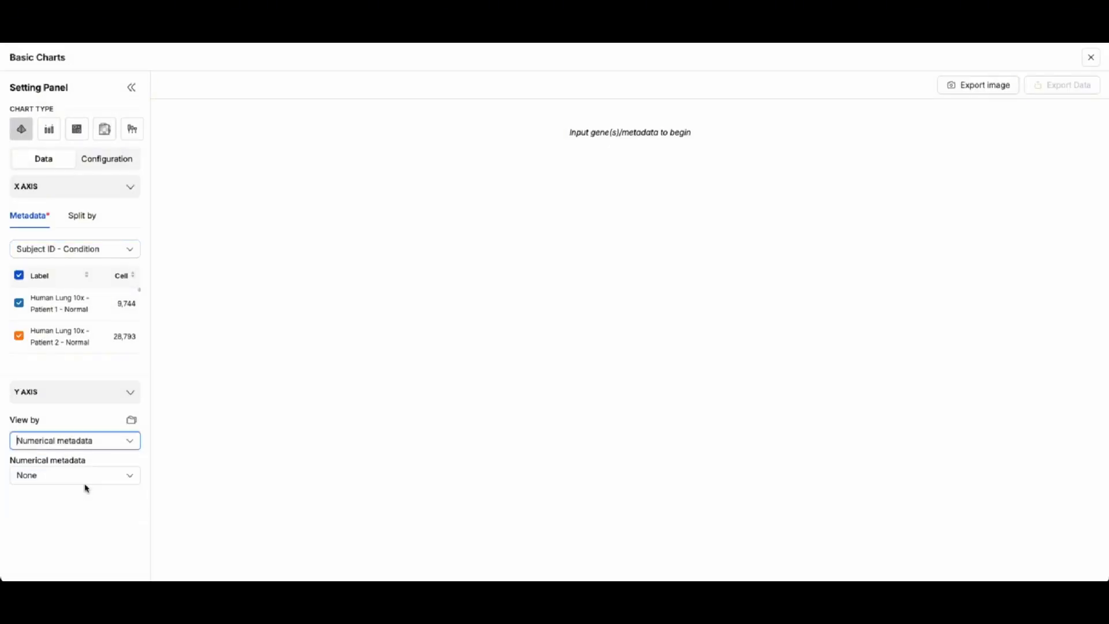
Step: Plot the Cancer cells (carcinoma) CNV Score as violins across the Subject ID - Condition groups
left_click(107, 476)
scroll(106, 421, "down", 2)
scroll(106, 404, "up", 2)
left_click(76, 341)
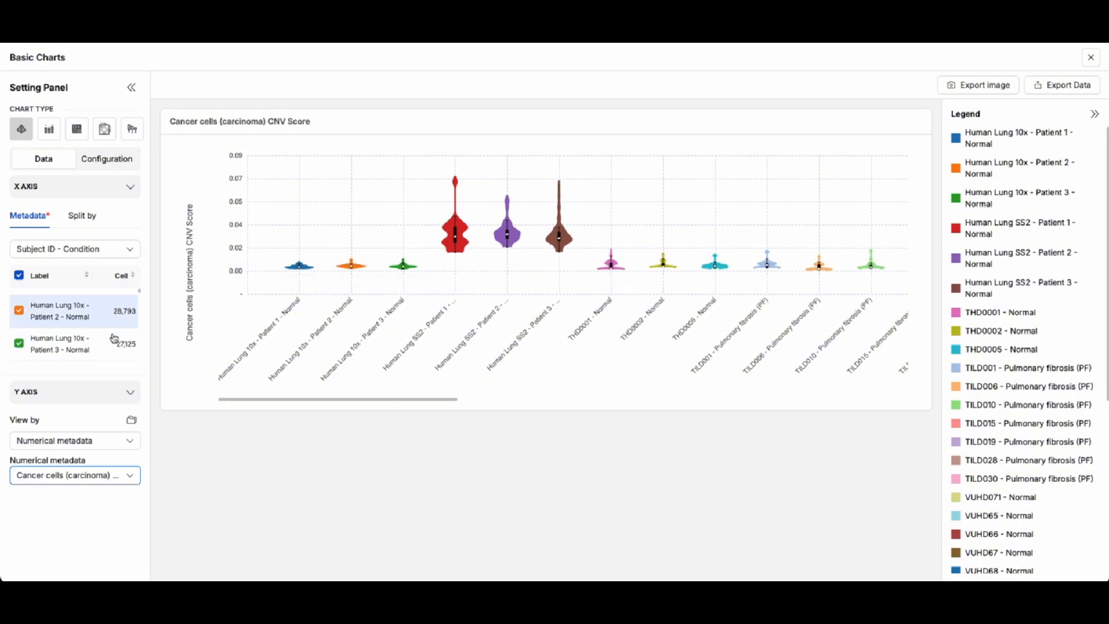
Step: Exclude the normal Human Lung SS2 groups of Patients 1, 2 and 3 from the violin plot
scroll(26, 322, "down", 3)
left_click(20, 316)
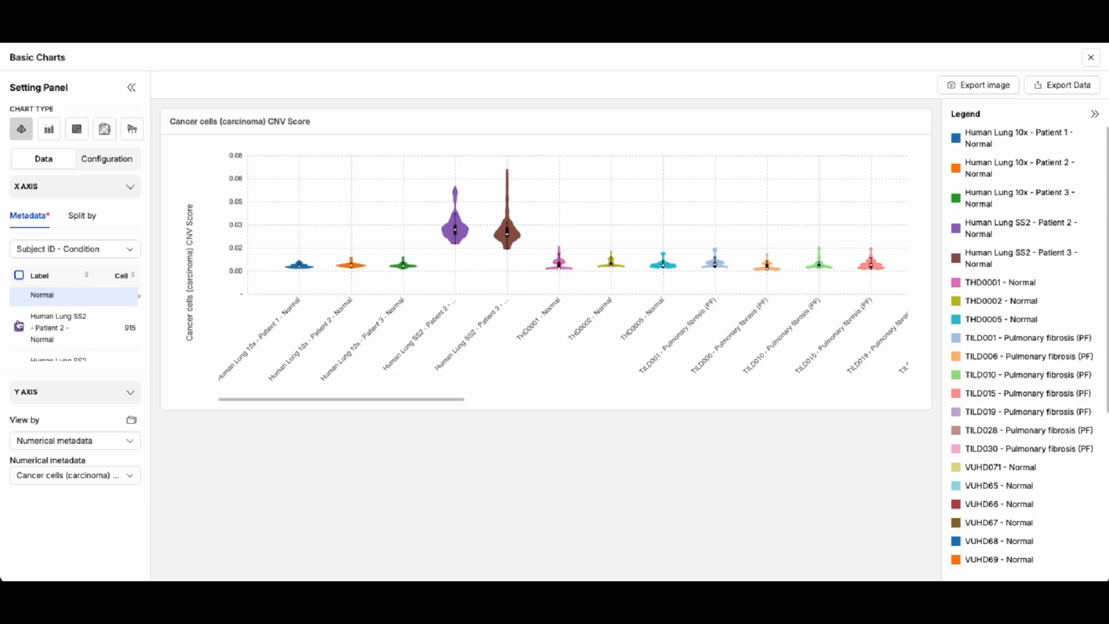
left_click(19, 323)
left_click(19, 327)
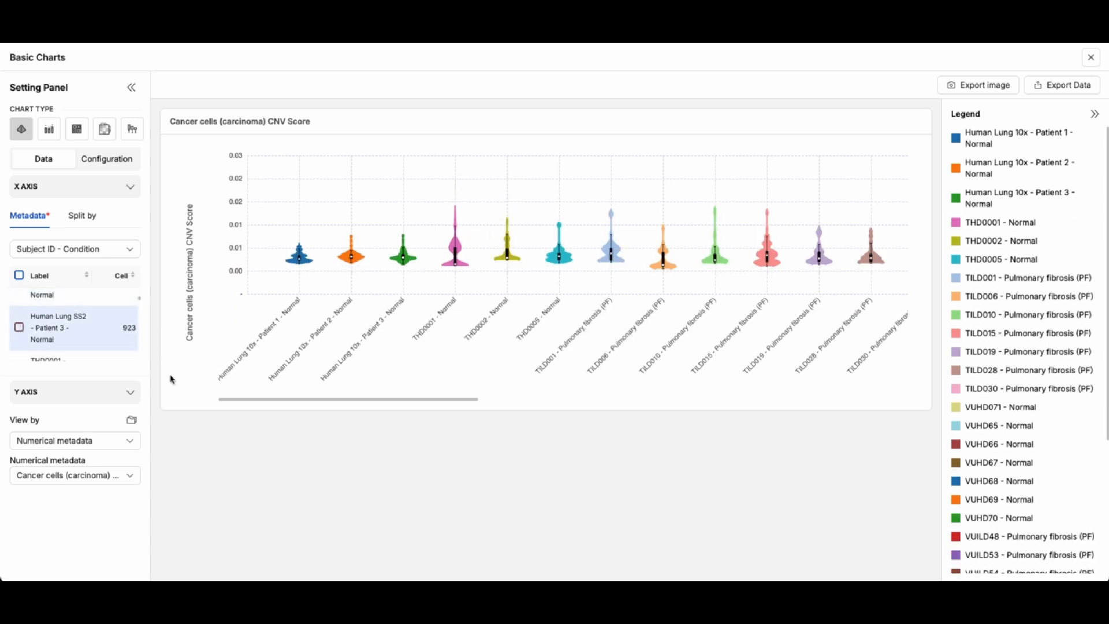
Step: Inspect the CNV score statistics of the VUILD60 and VUILD61 pulmonary fibrosis violins
left_click_drag(343, 402, 739, 398)
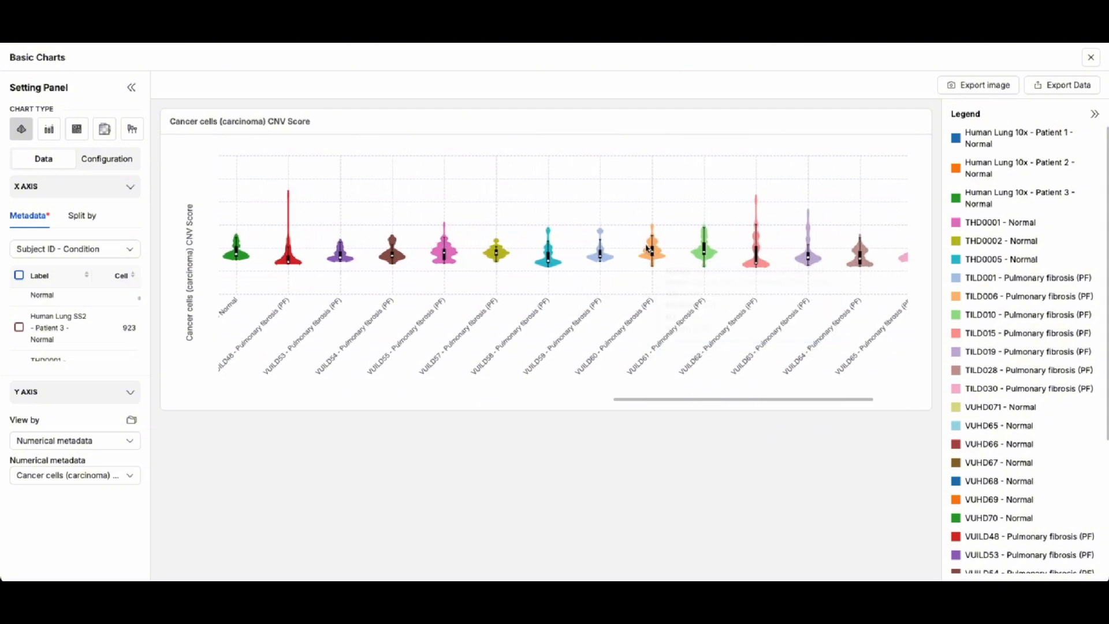
mouse_move(649, 252)
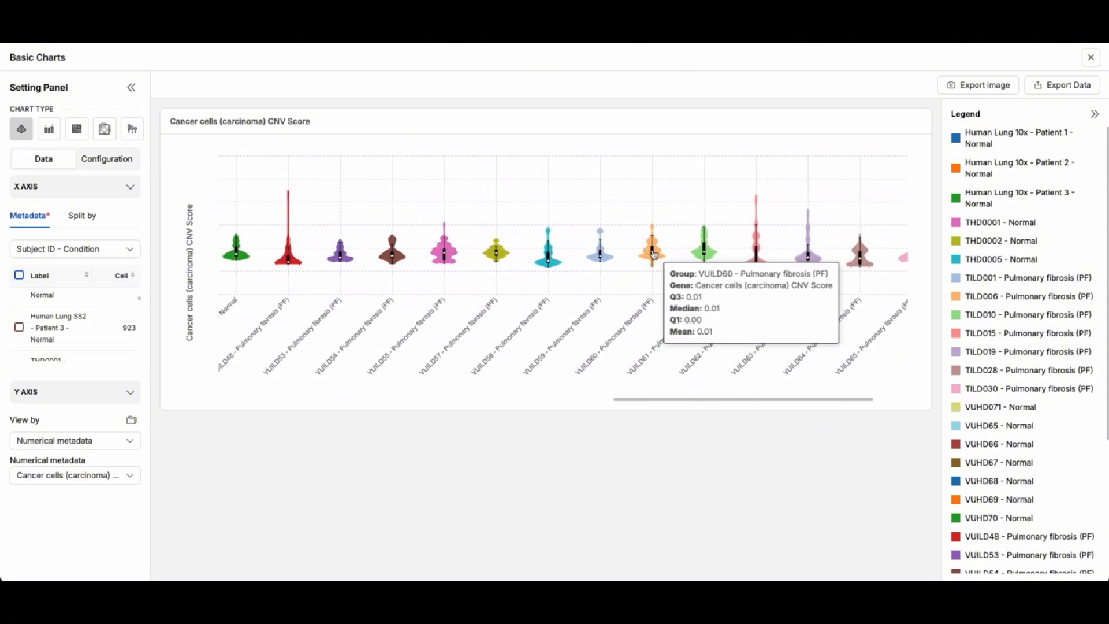
mouse_move(704, 252)
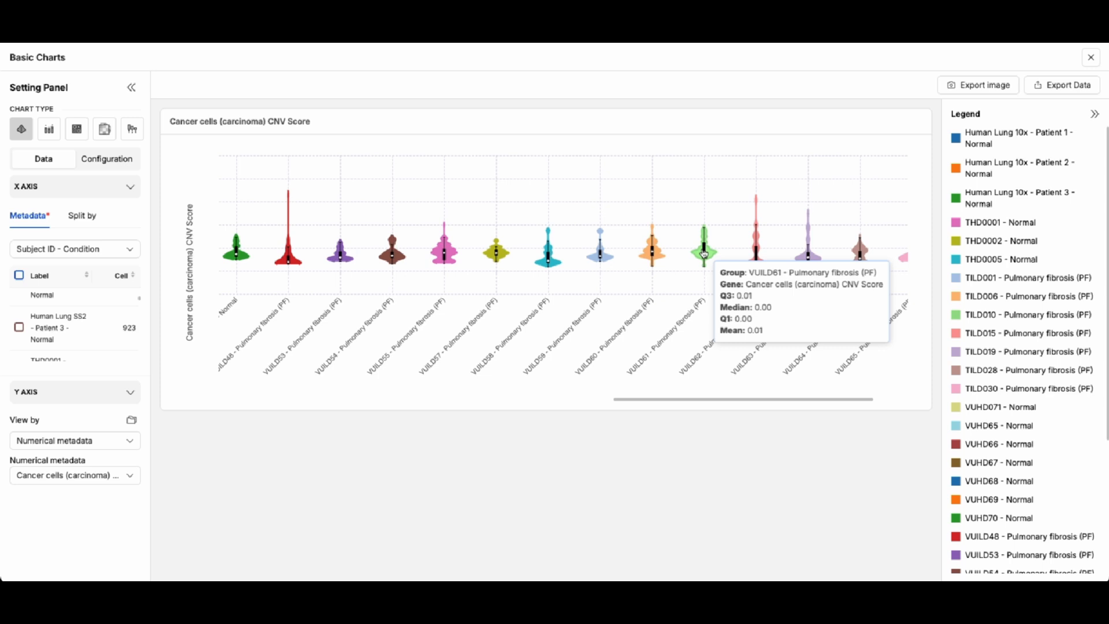